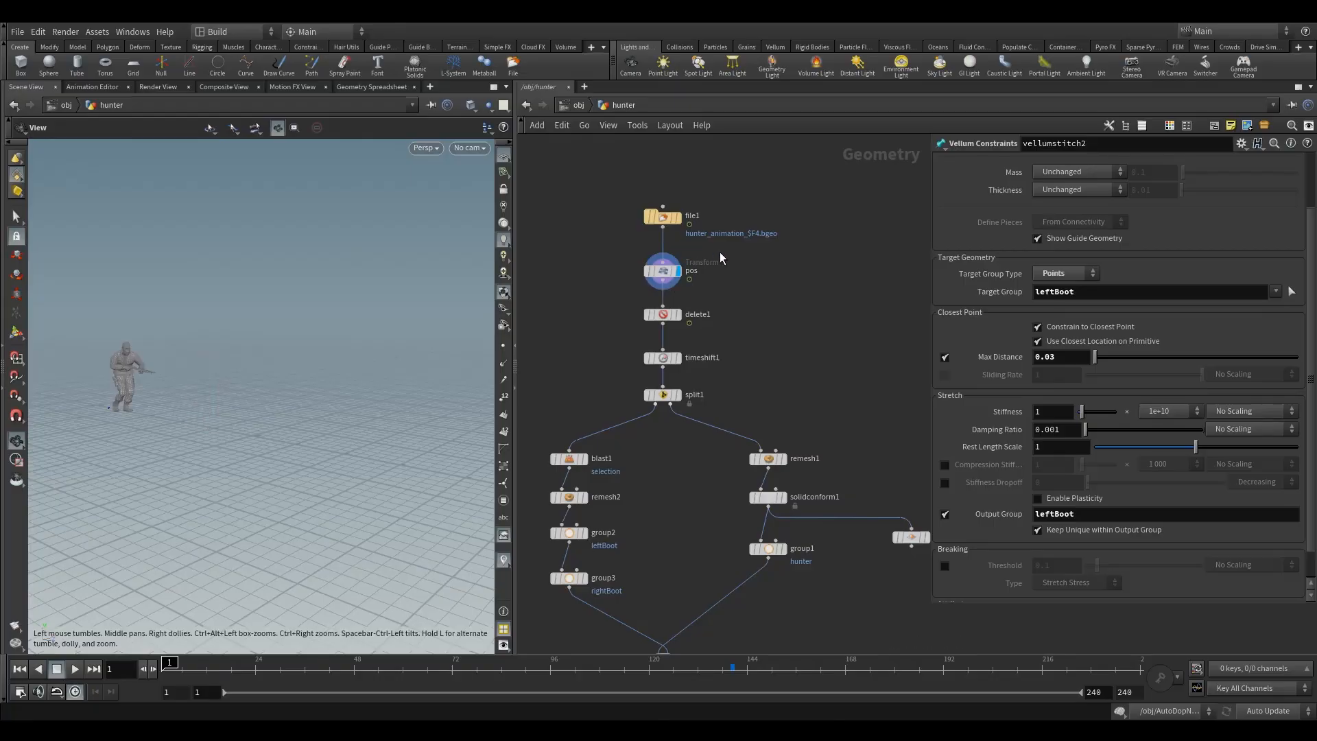
# At object level, display the hunter object and hide tetsoftbody_vellum, AutoDopNetwork and cam1.
pyautogui.click(575, 105)
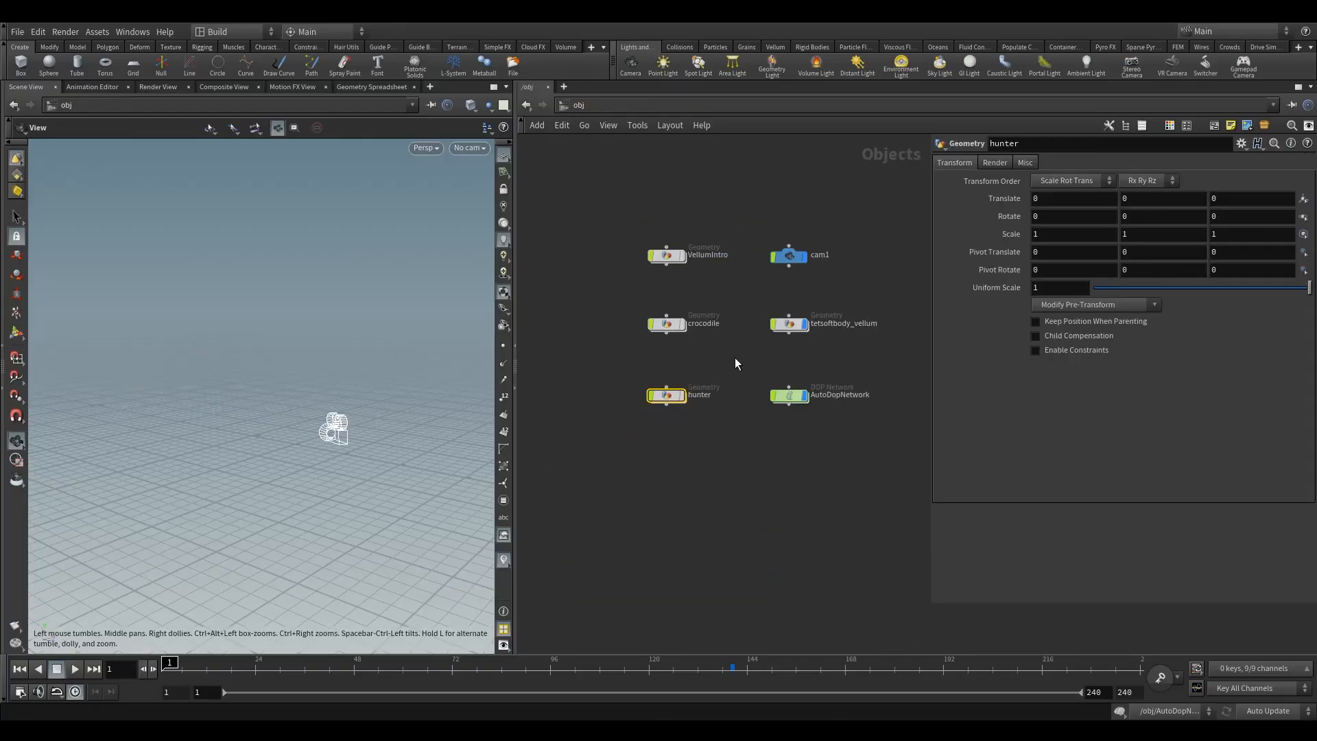
pyautogui.click(681, 395)
pyautogui.moveTo(759, 415); pyautogui.dragTo(796, 326)
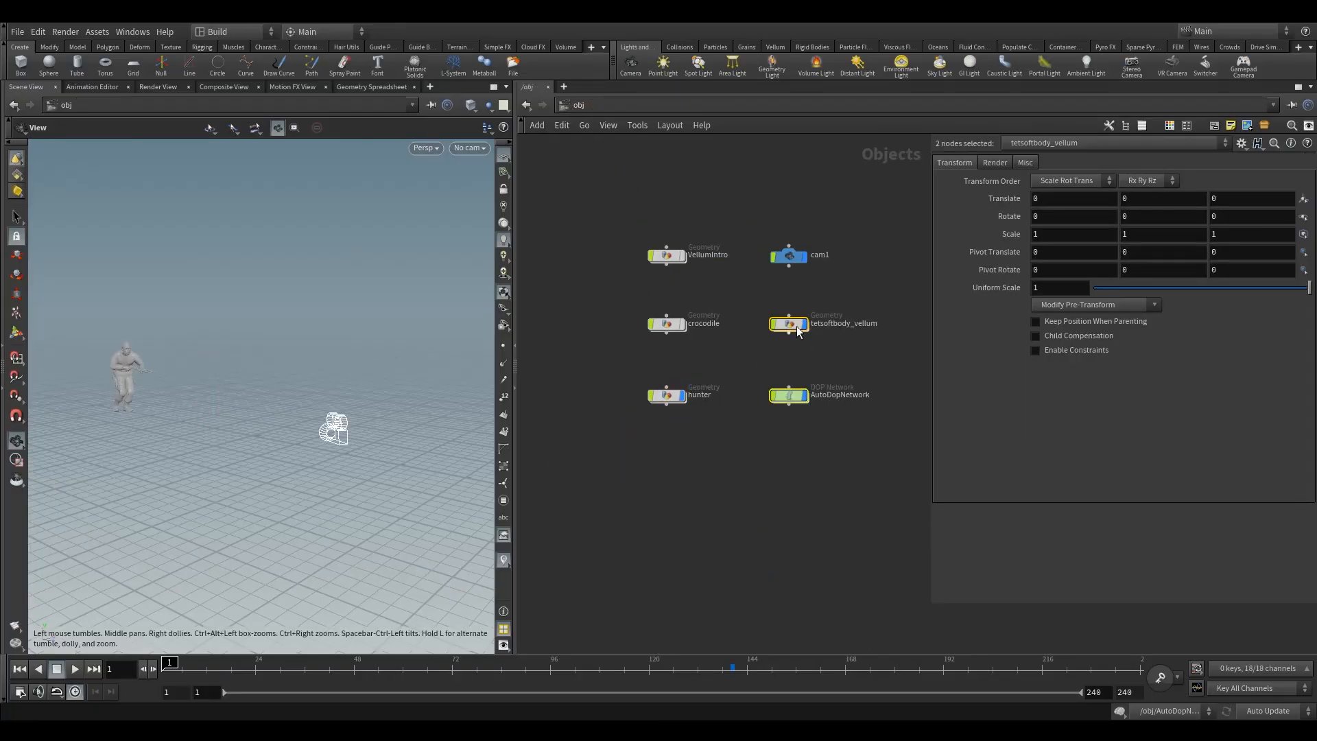
pyautogui.click(796, 328)
pyautogui.moveTo(323, 412); pyautogui.dragTo(289, 428)
pyautogui.click(791, 259)
pyautogui.click(812, 238)
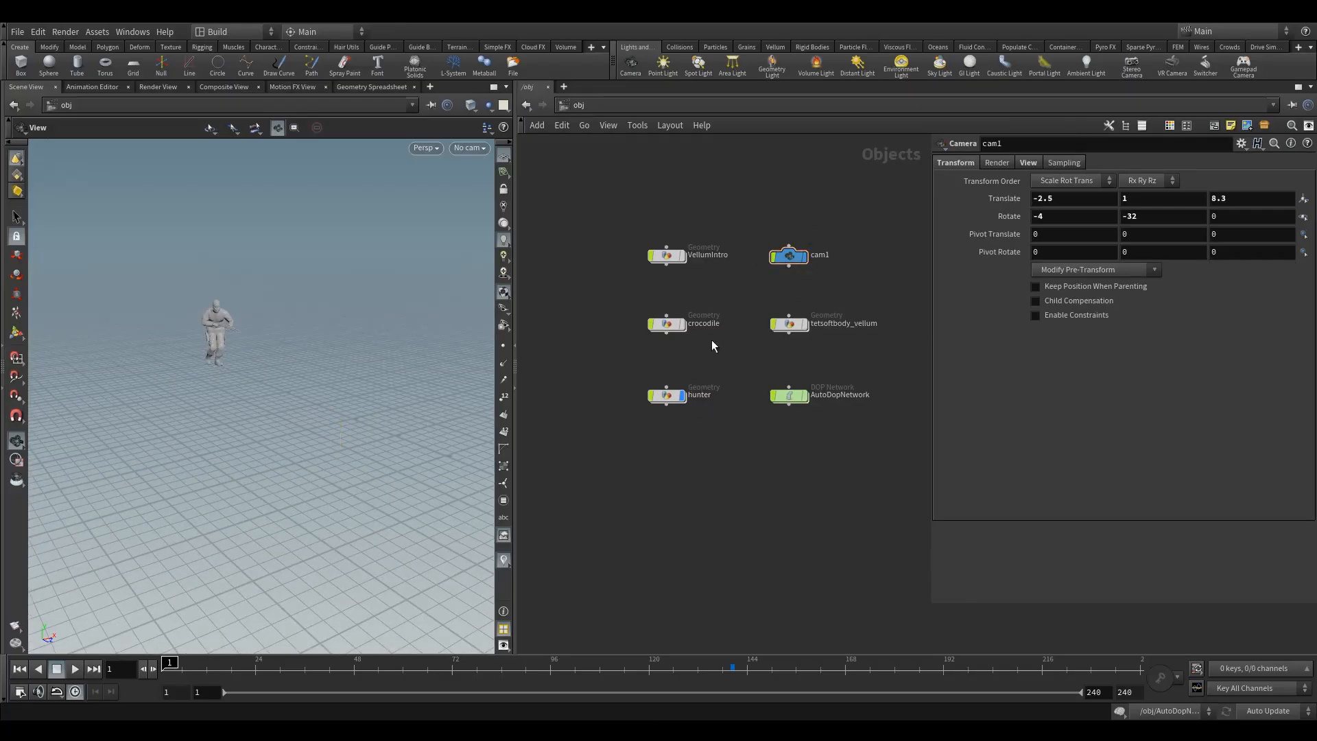
# Add a Geometry object below the hunter object and name it hunter_drape.
pyautogui.press('Tab')
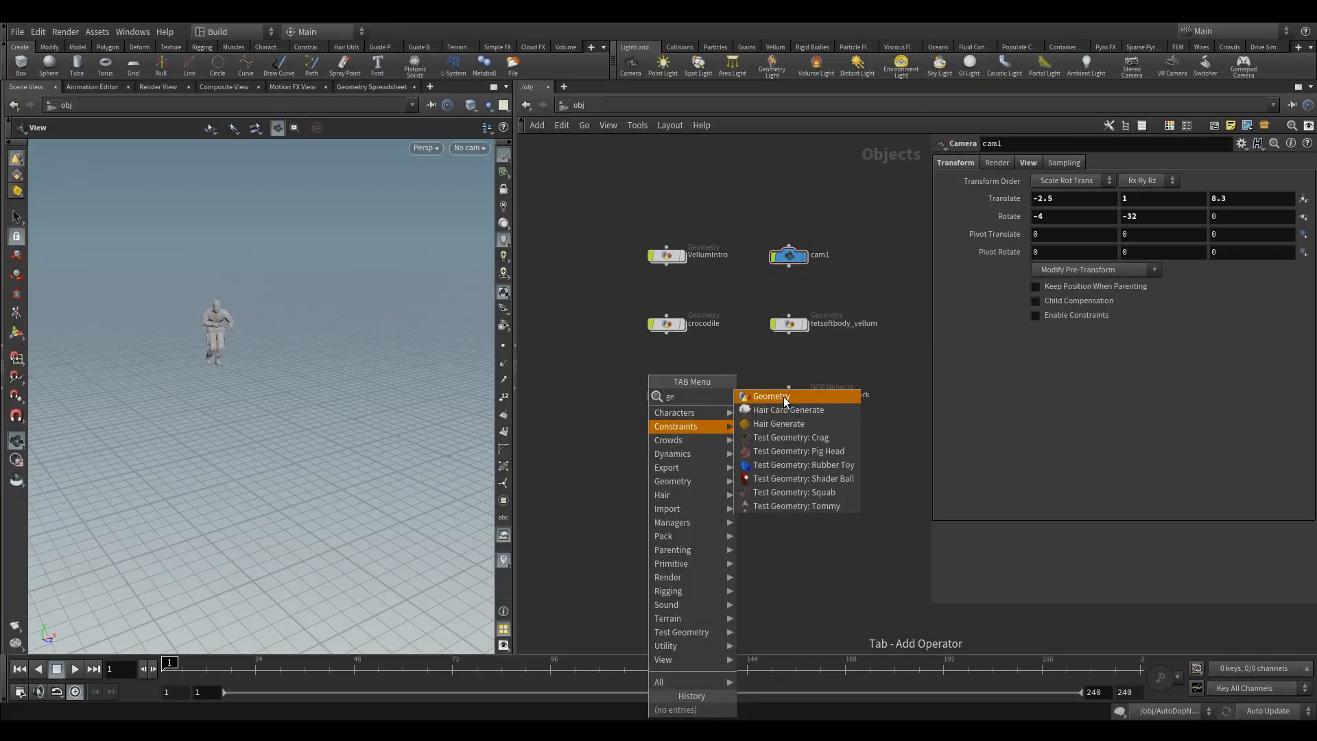
pyautogui.click(783, 397)
pyautogui.click(667, 455)
pyautogui.doubleClick(699, 456)
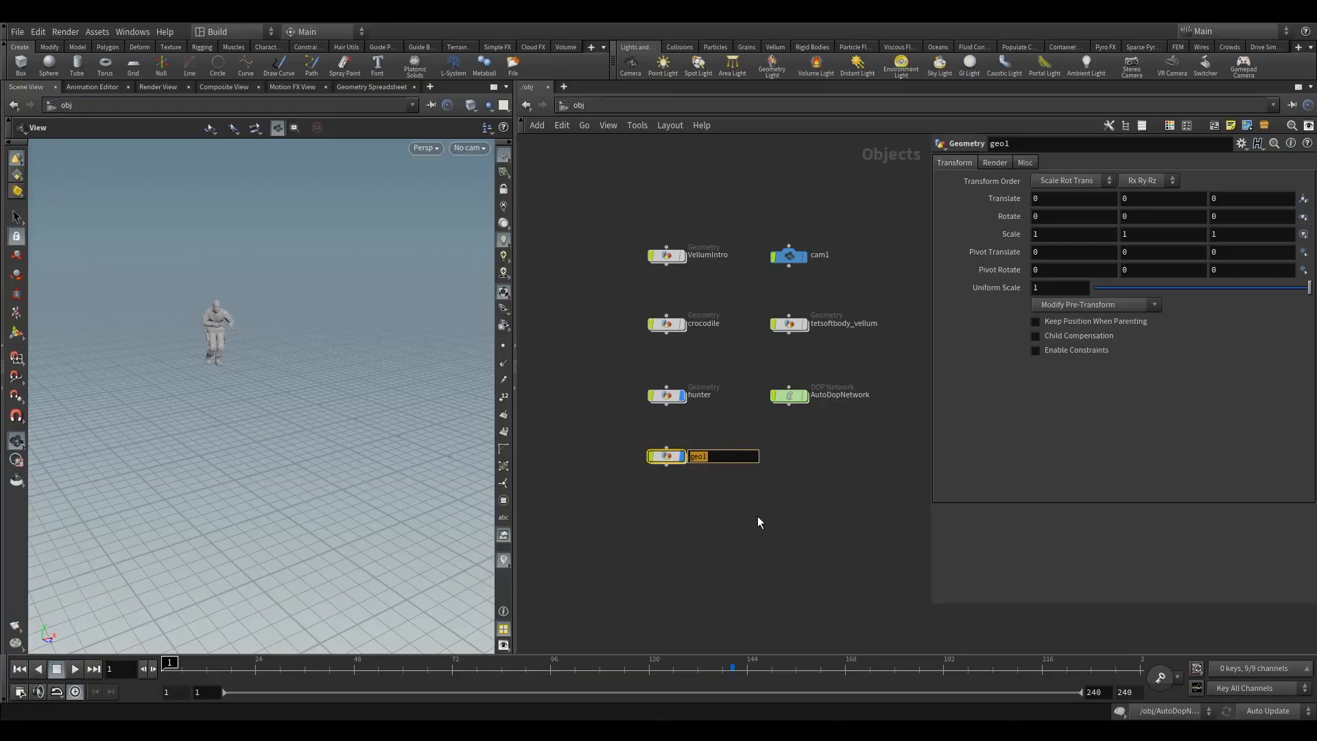
pyautogui.write('hunter_drape')
pyautogui.press('Return')
# Go inside the hunter_drape object and add a File node to its empty network.
pyautogui.moveTo(200, 353); pyautogui.dragTo(147, 304, button='middle')
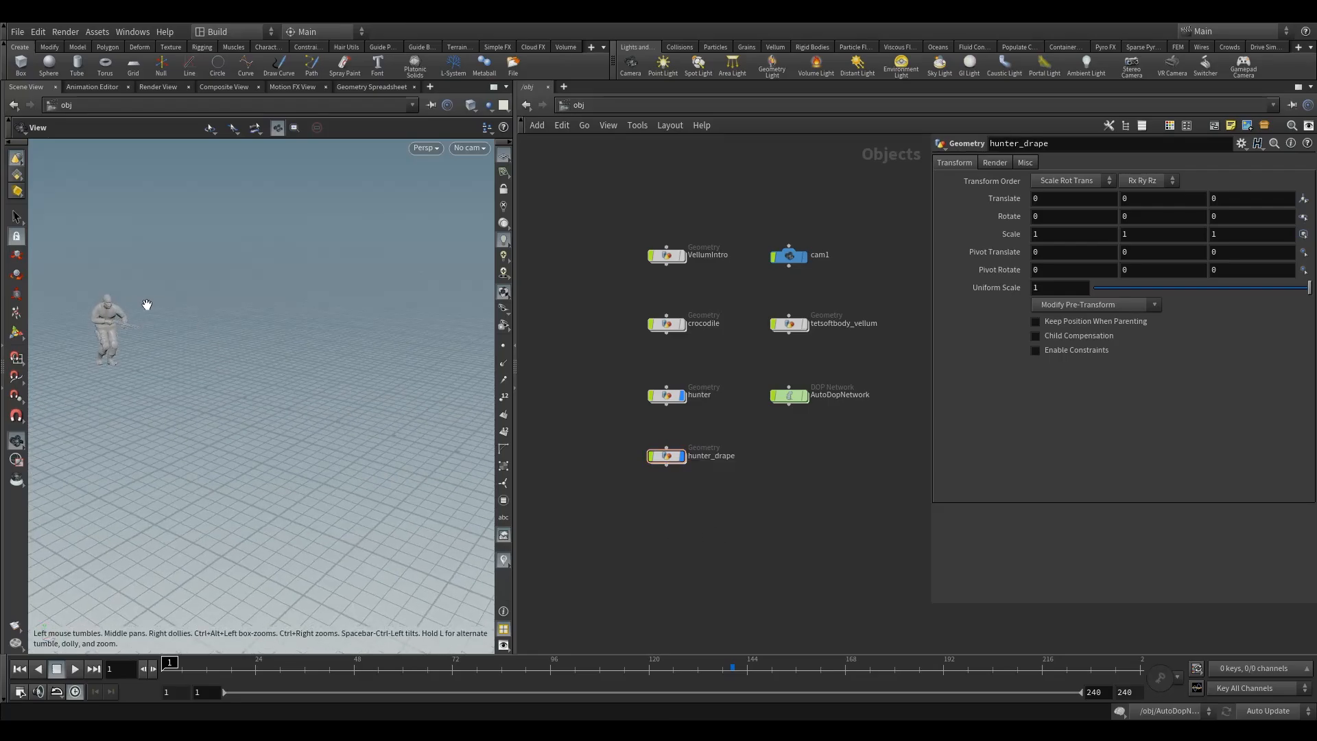
pyautogui.moveTo(147, 304); pyautogui.dragTo(146, 344, button='right')
pyautogui.moveTo(77, 323); pyautogui.dragTo(126, 356, button='middle')
pyautogui.moveTo(126, 356); pyautogui.dragTo(206, 404, button='right')
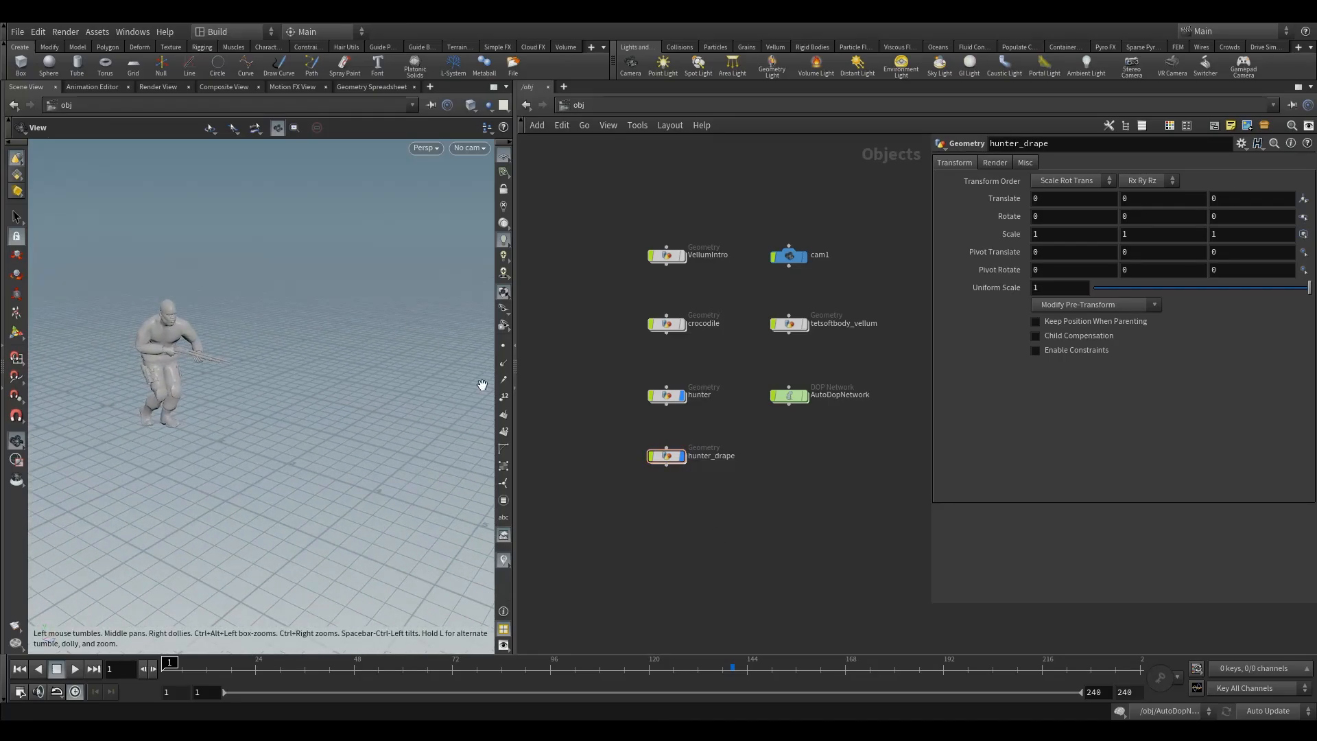
pyautogui.doubleClick(669, 457)
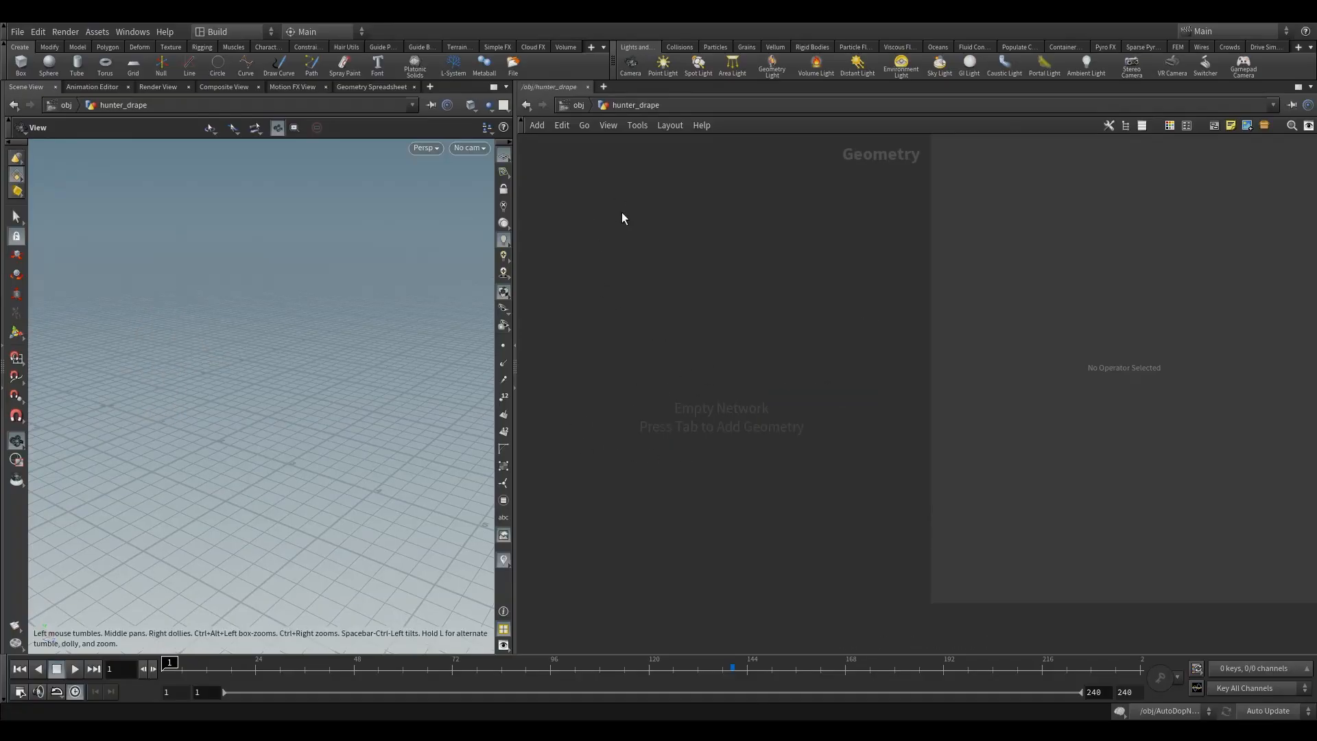
pyautogui.press('Tab')
pyautogui.write('file')
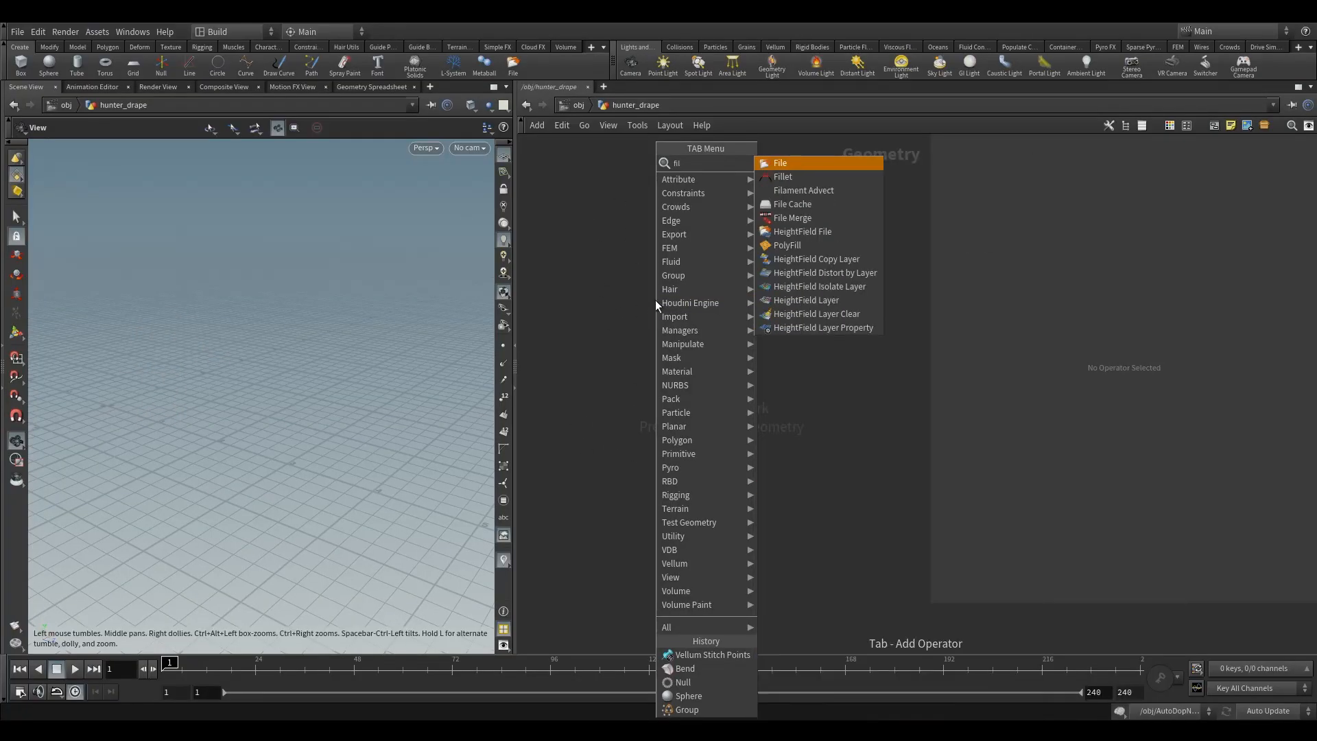
pyautogui.click(789, 163)
pyautogui.click(696, 258)
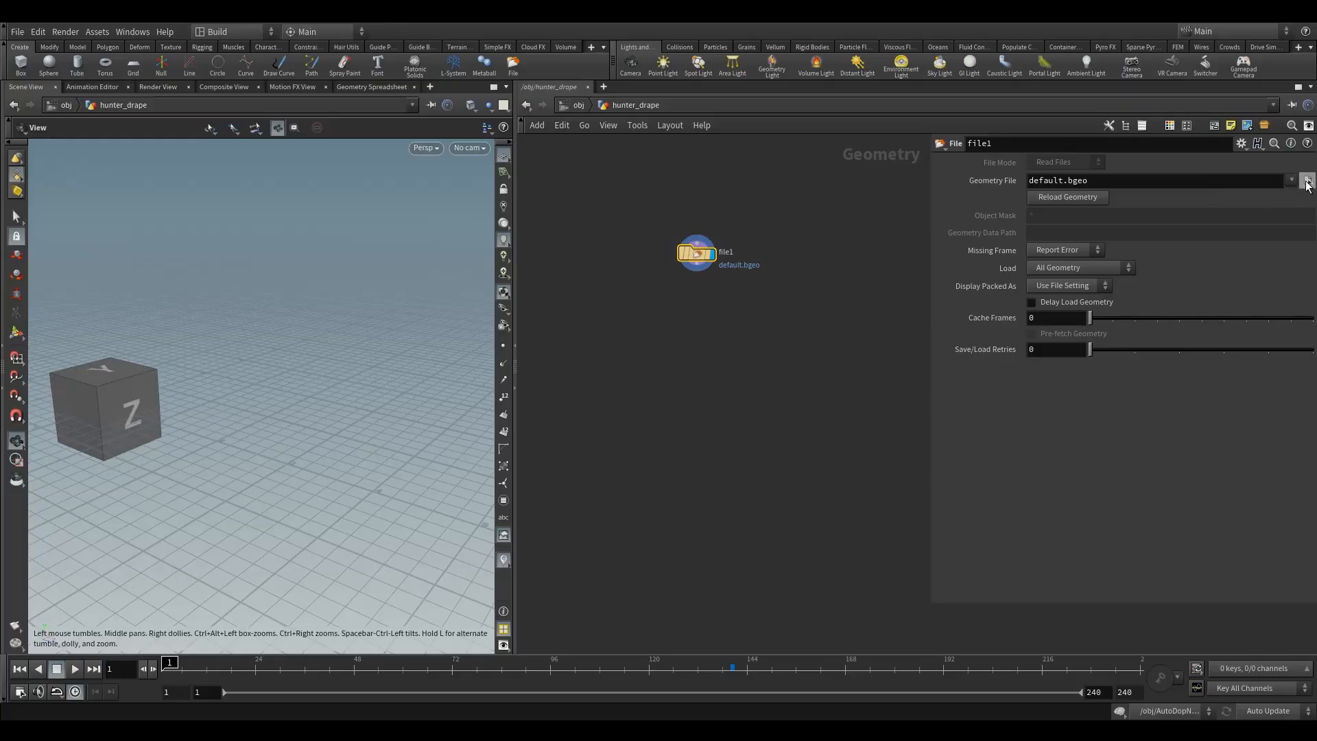
# Load hunter_model.fbx from the $HIP/geo folder into the File node and frame the whole model.
pyautogui.click(1308, 181)
pyautogui.click(985, 103)
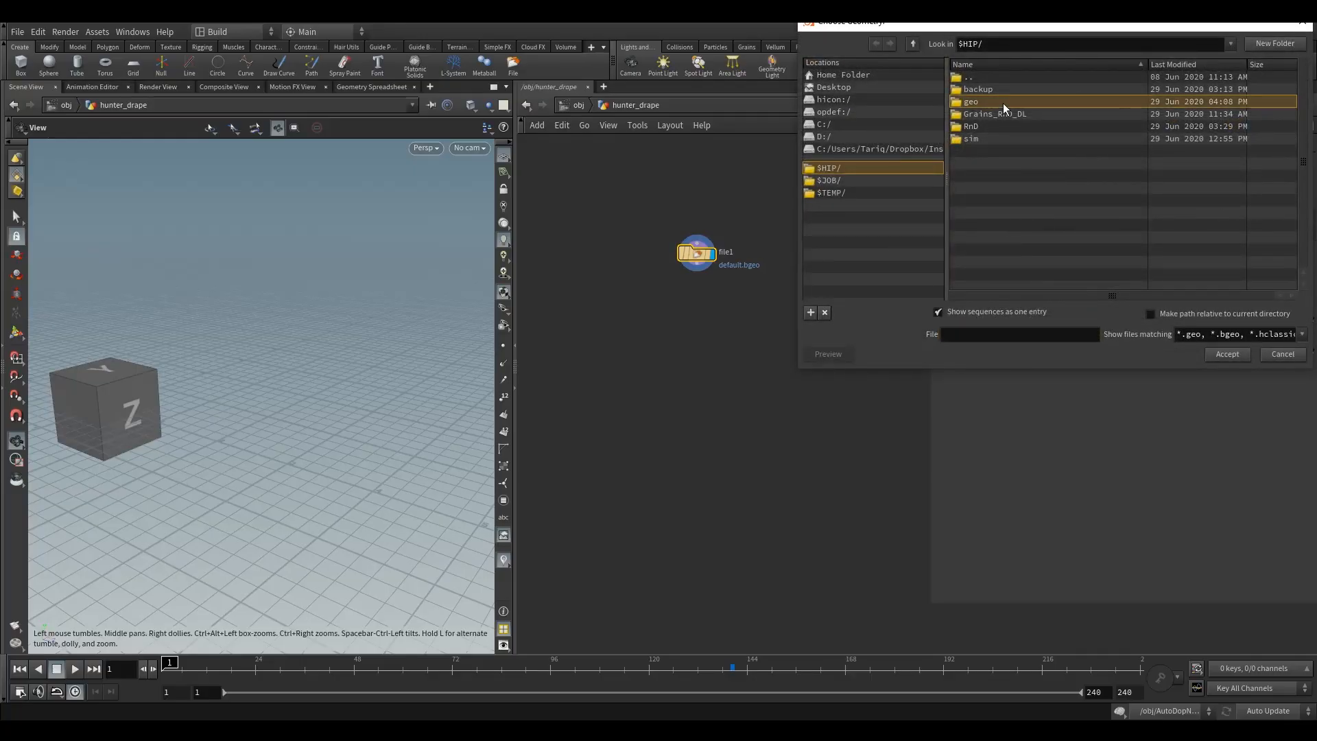
pyautogui.doubleClick(1002, 103)
pyautogui.click(998, 115)
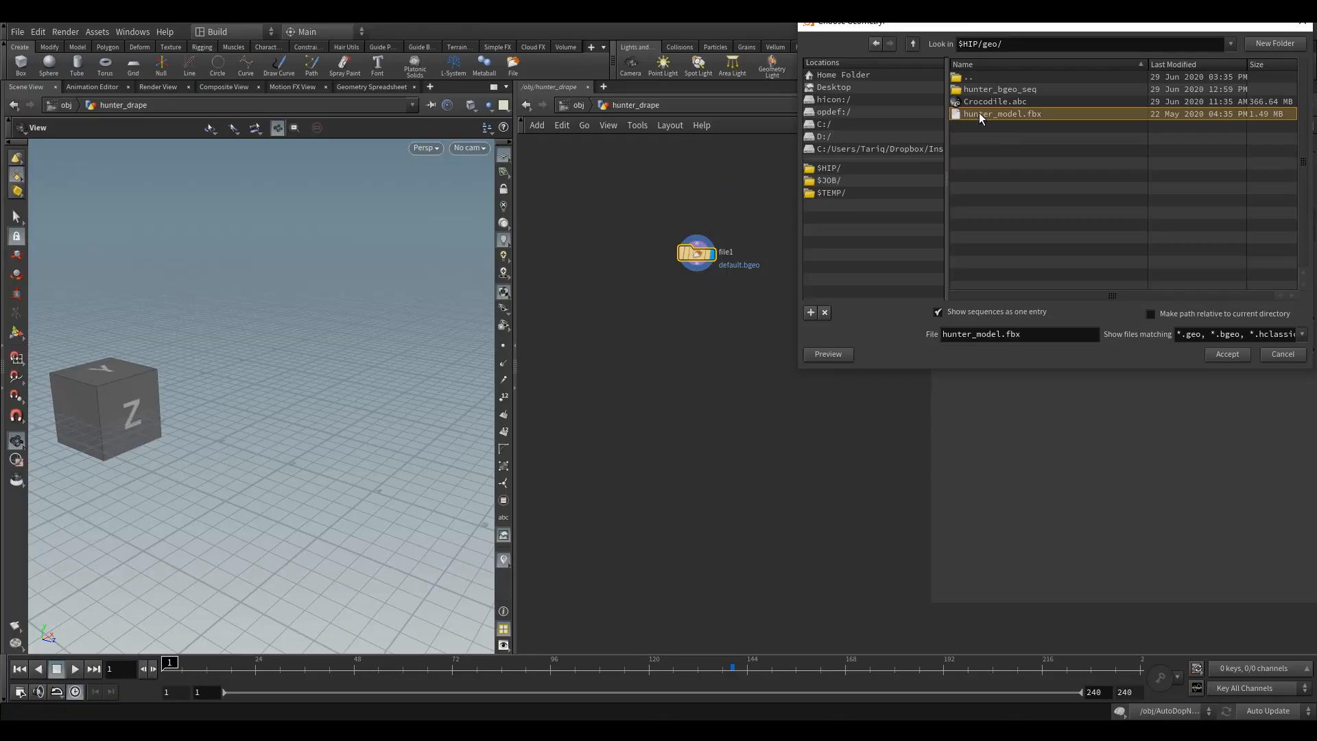
pyautogui.click(1227, 354)
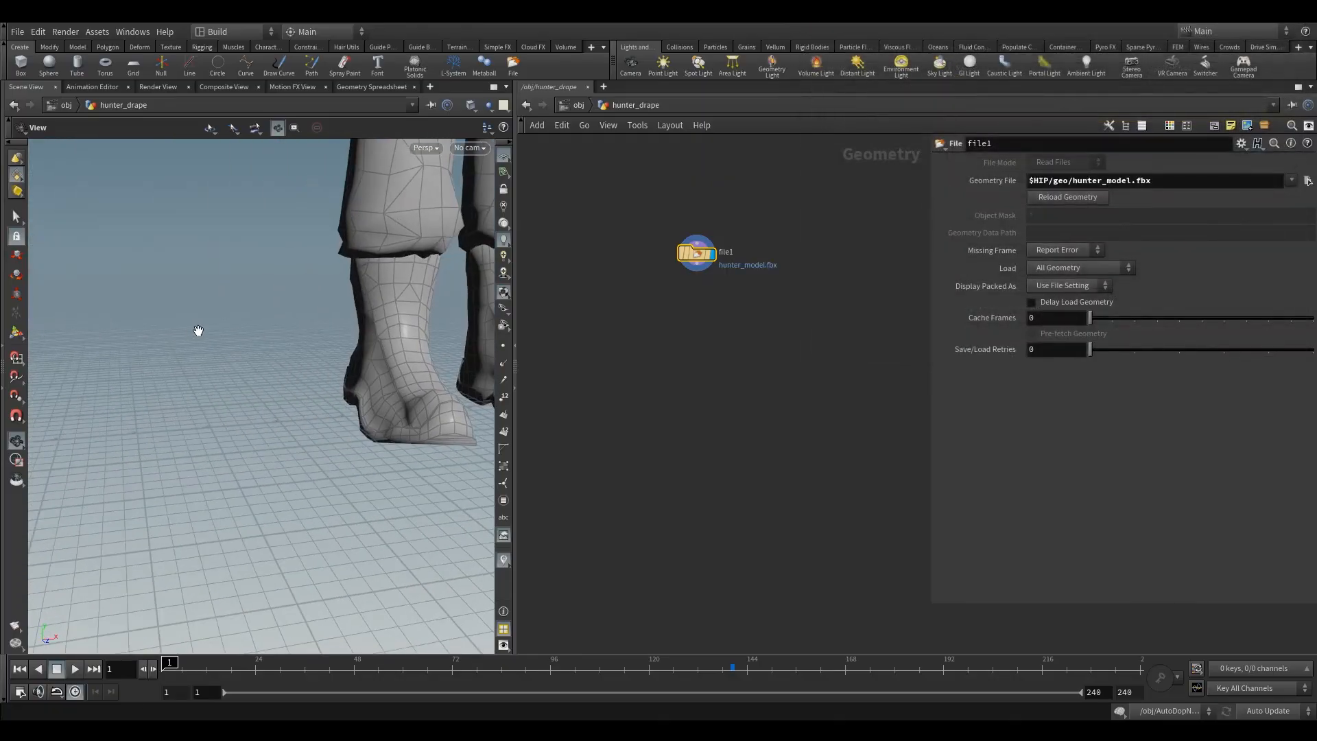
pyautogui.hotkey('space', 'g')
pyautogui.moveTo(240, 317); pyautogui.dragTo(272, 368)
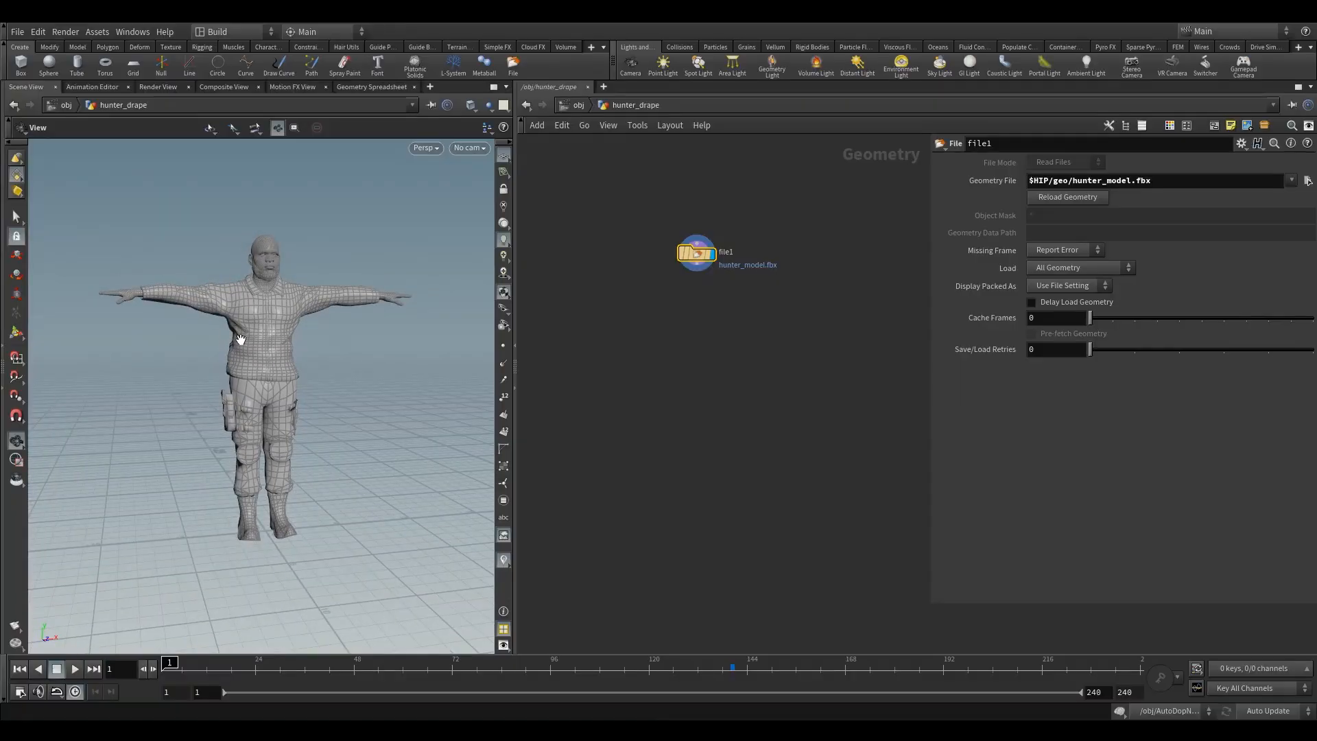
# Compare the imported model's size with the hunter at object level, and show all objects while inside hunter_drape.
pyautogui.press('u')
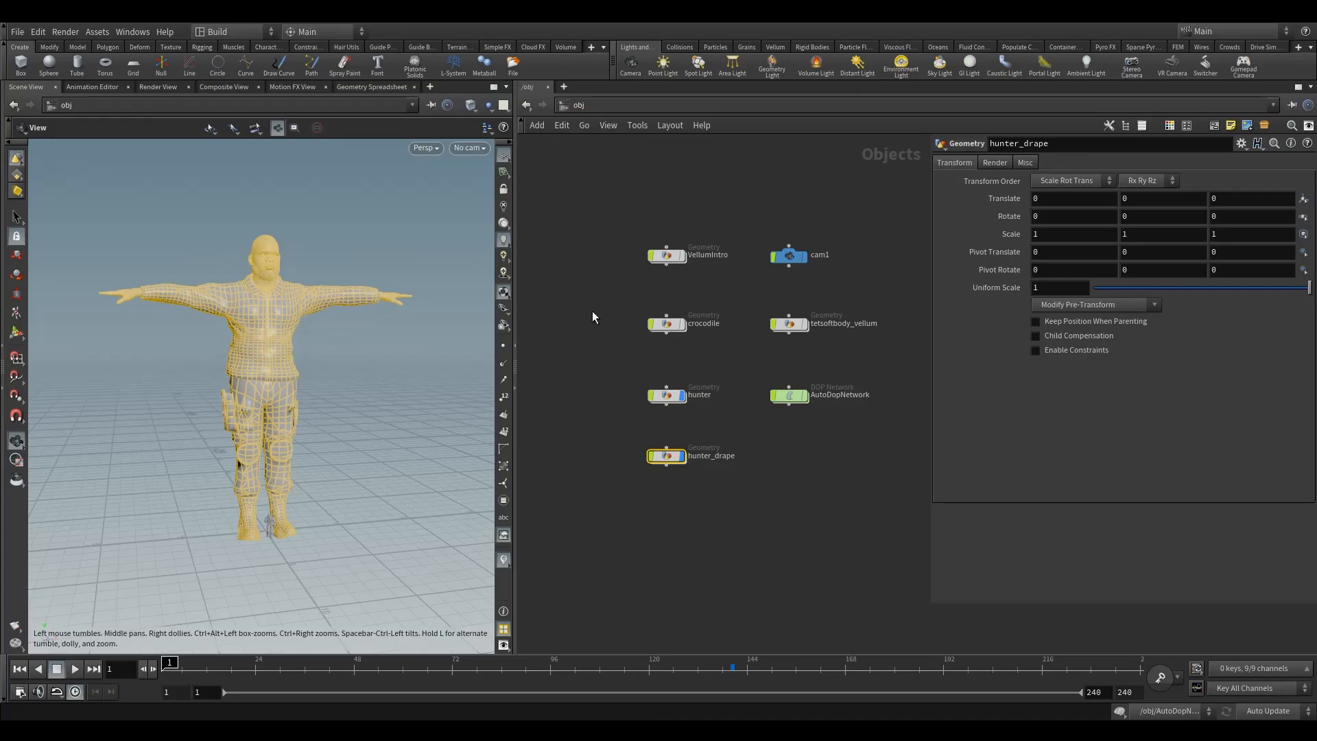
pyautogui.click(665, 395)
pyautogui.moveTo(337, 389); pyautogui.dragTo(295, 418)
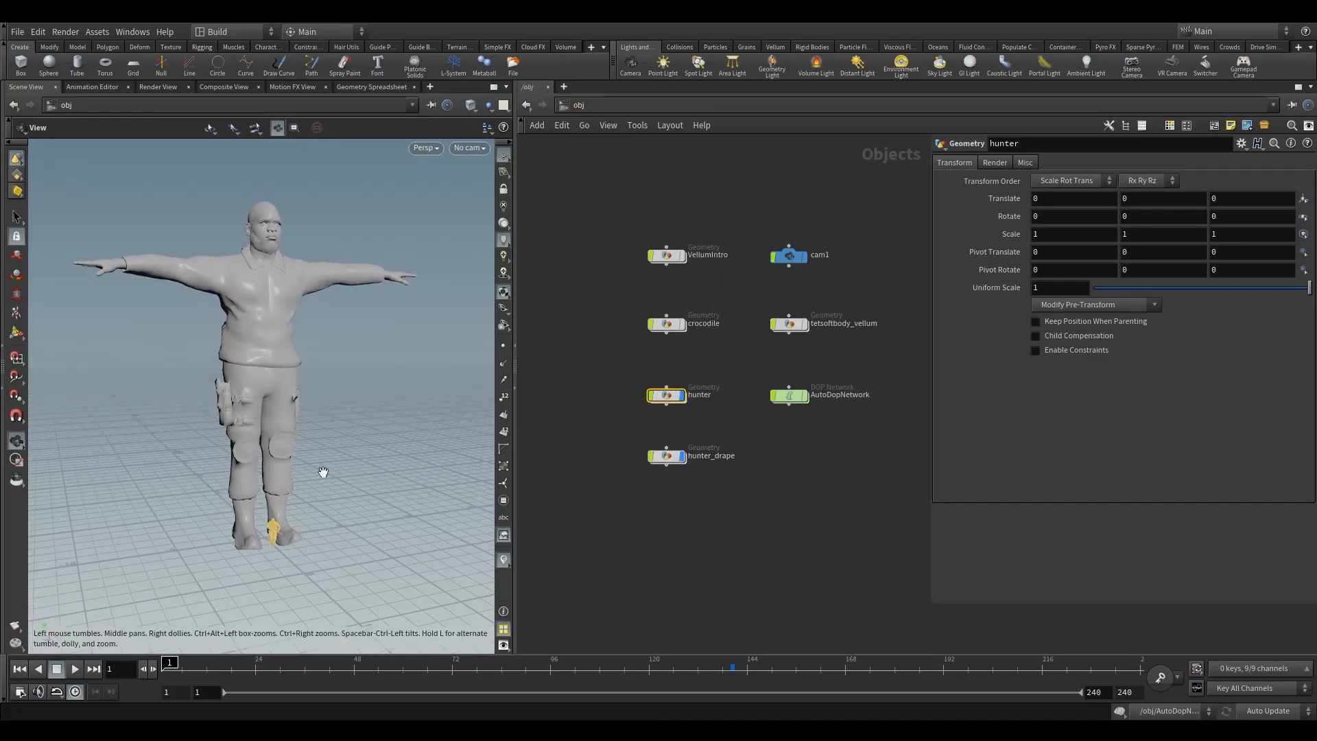
pyautogui.moveTo(323, 471); pyautogui.dragTo(318, 455)
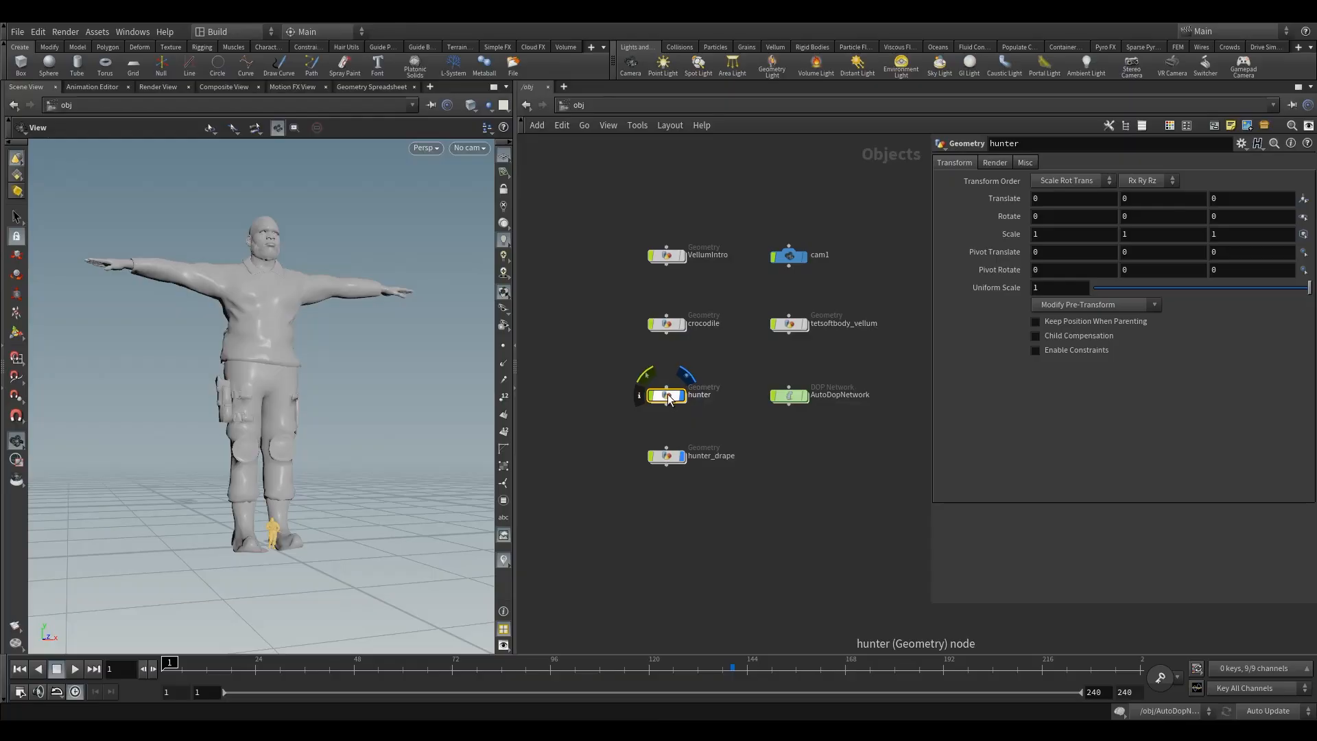
pyautogui.moveTo(250, 537); pyautogui.dragTo(255, 541)
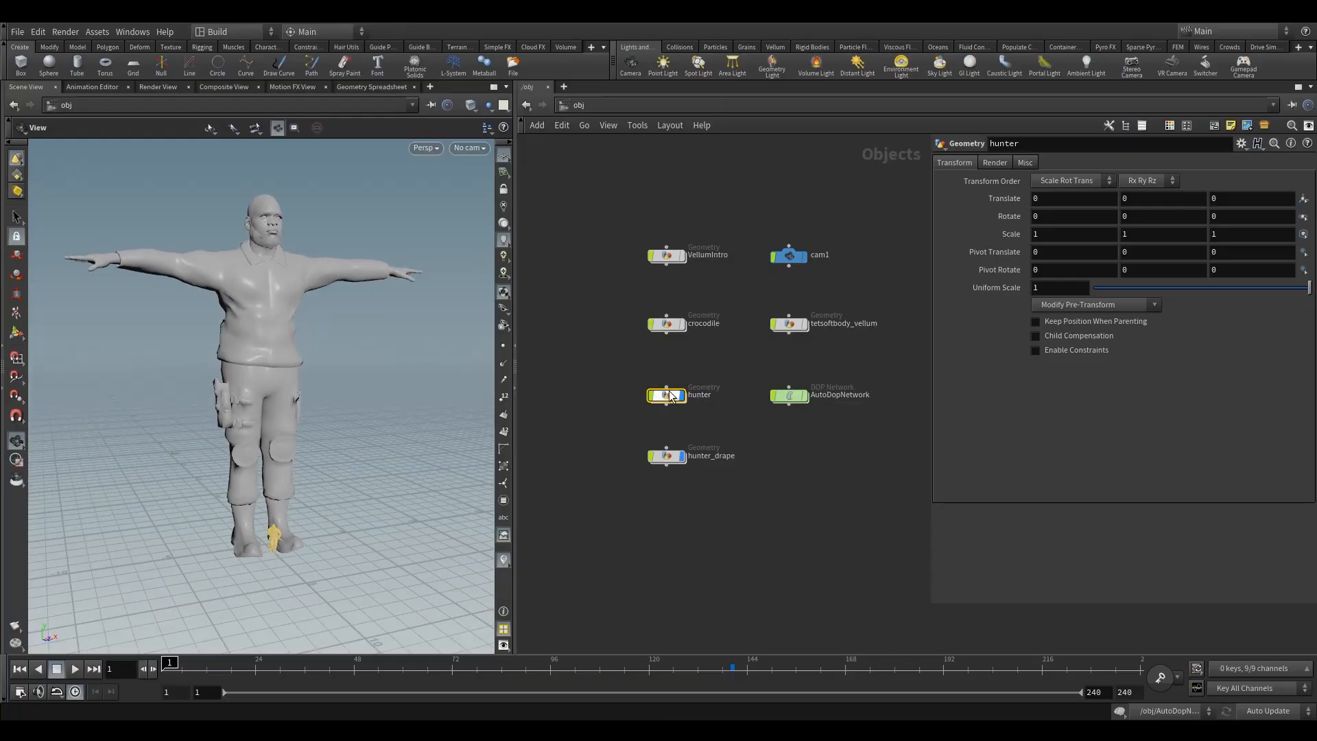
pyautogui.doubleClick(668, 454)
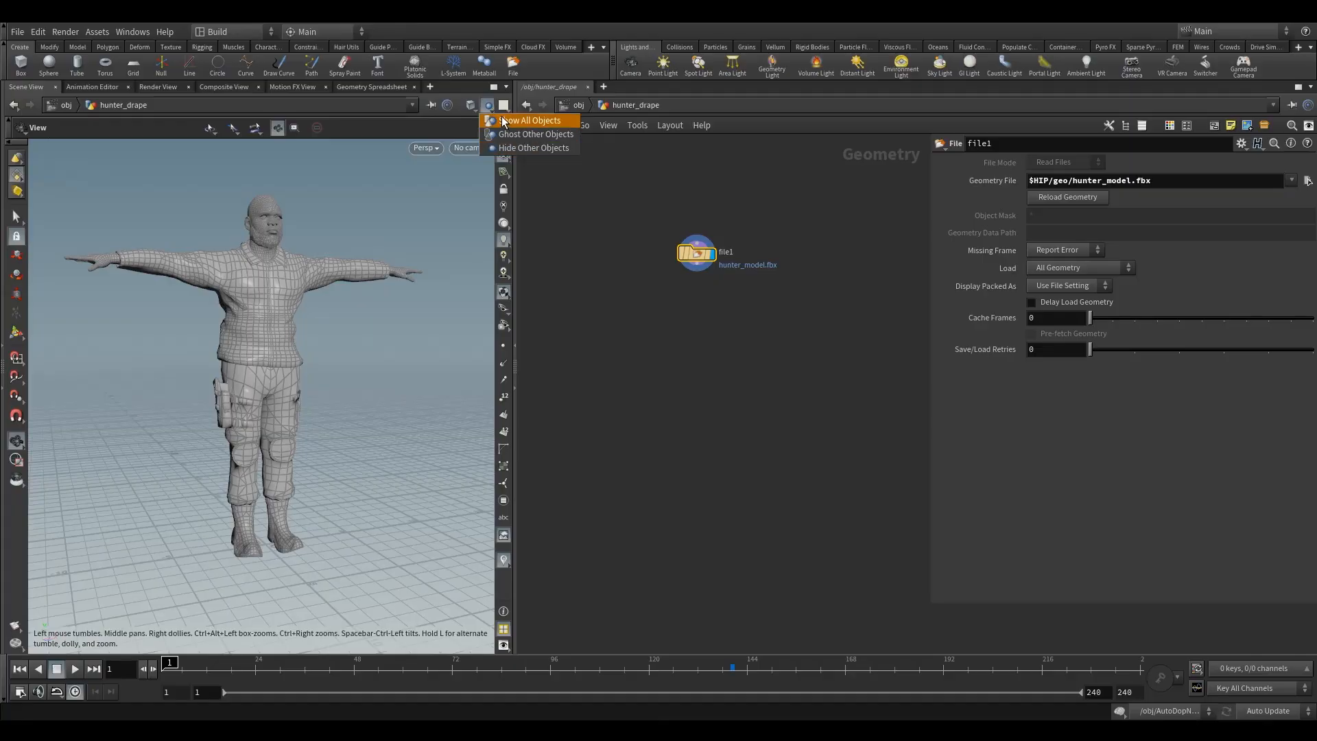
# Add a Transform node below the File node and feed the imported model into it.
pyautogui.press('Tab')
pyautogui.moveTo(738, 285)
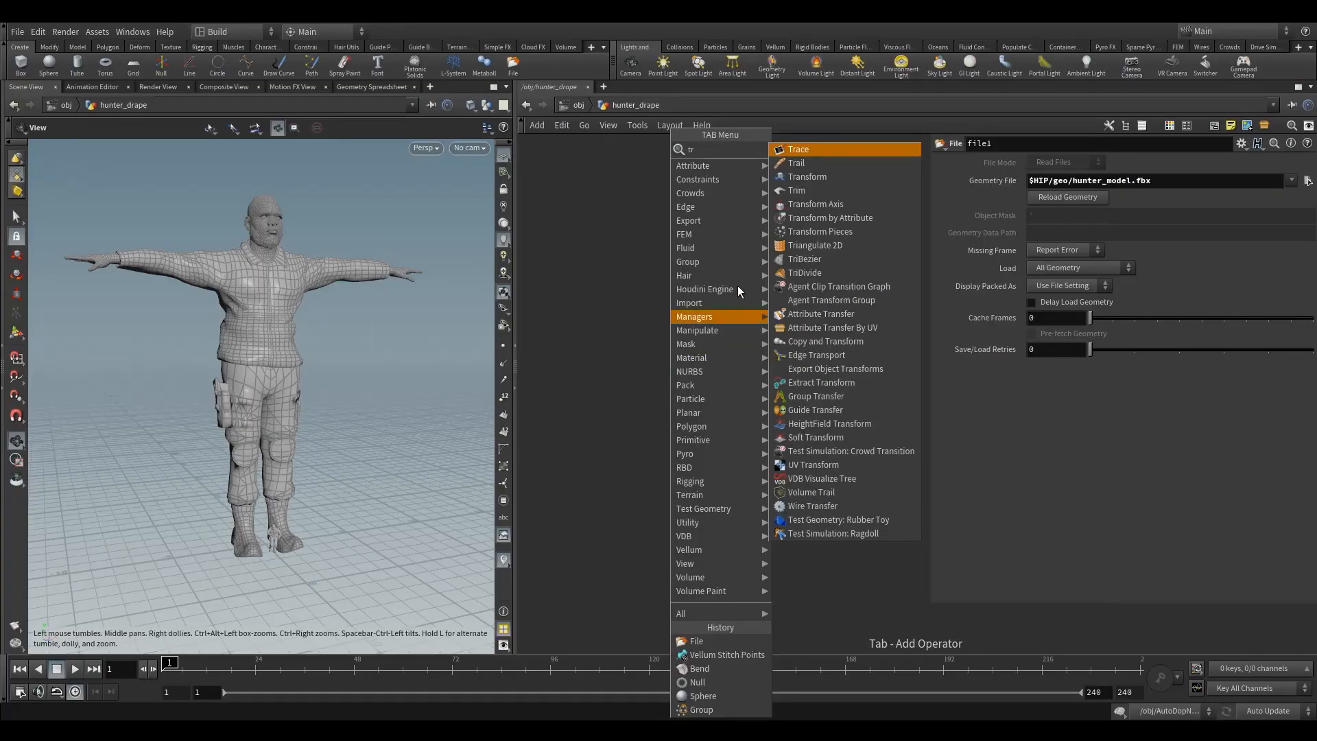
pyautogui.click(826, 176)
pyautogui.click(696, 315)
pyautogui.moveTo(701, 264); pyautogui.dragTo(699, 261)
pyautogui.moveTo(697, 263); pyautogui.dragTo(697, 307)
pyautogui.moveTo(660, 298); pyautogui.dragTo(751, 351)
# Set the Transform node's uniform scale to 0.1 and display its result.
pyautogui.click(1061, 282)
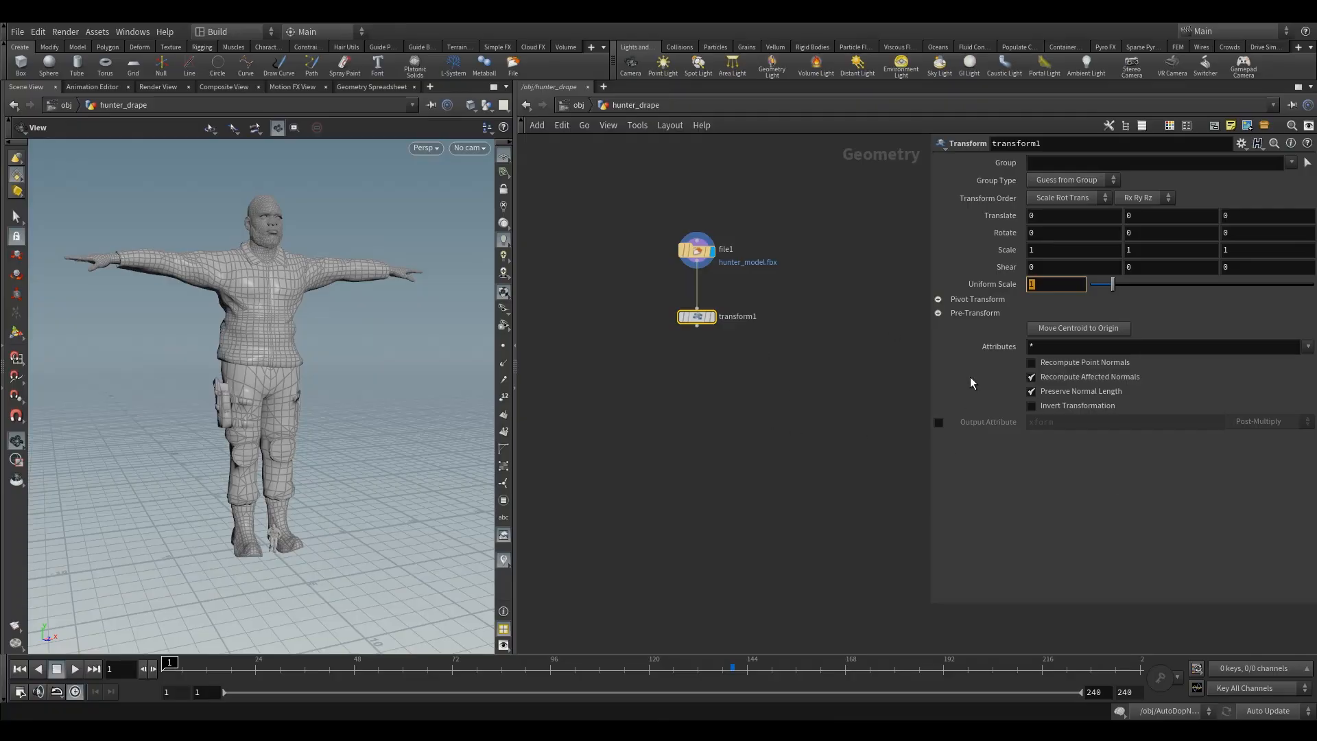
pyautogui.write('.1')
pyautogui.press('Return')
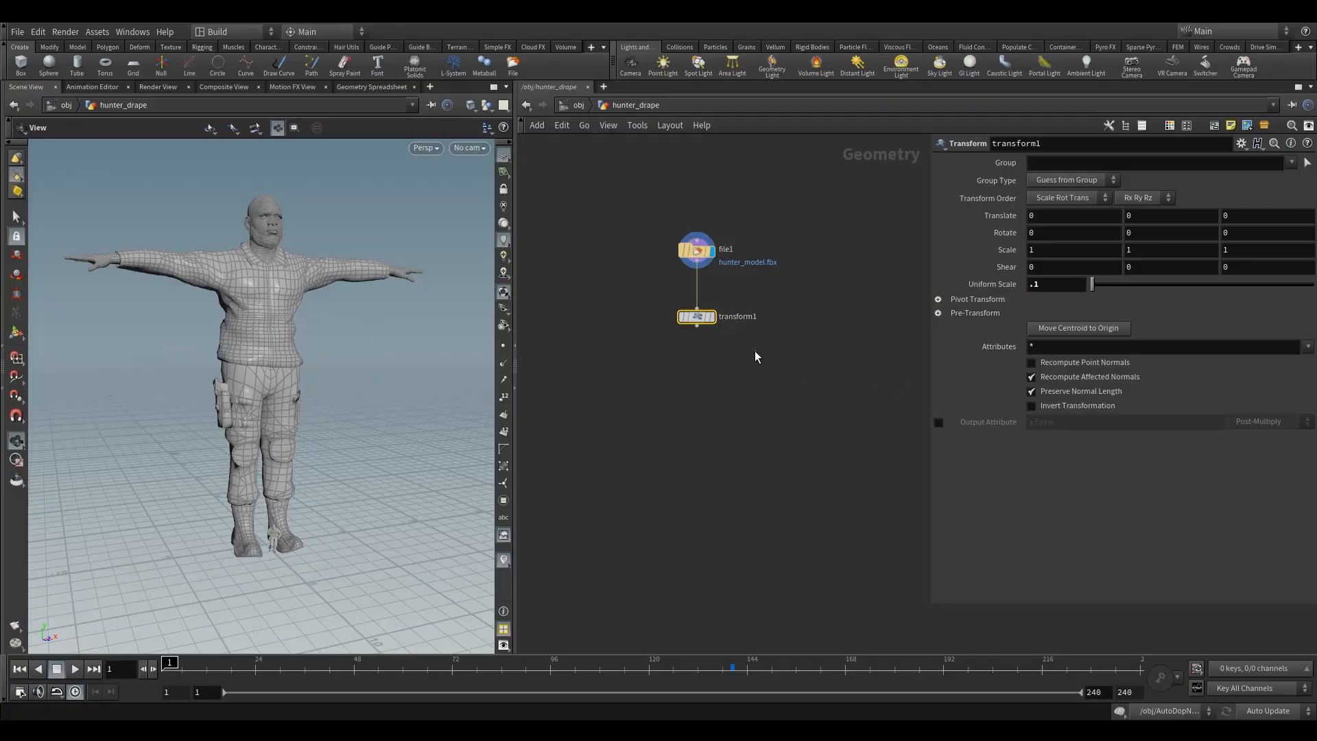
pyautogui.click(714, 317)
pyautogui.scroll(3, 331, 504)
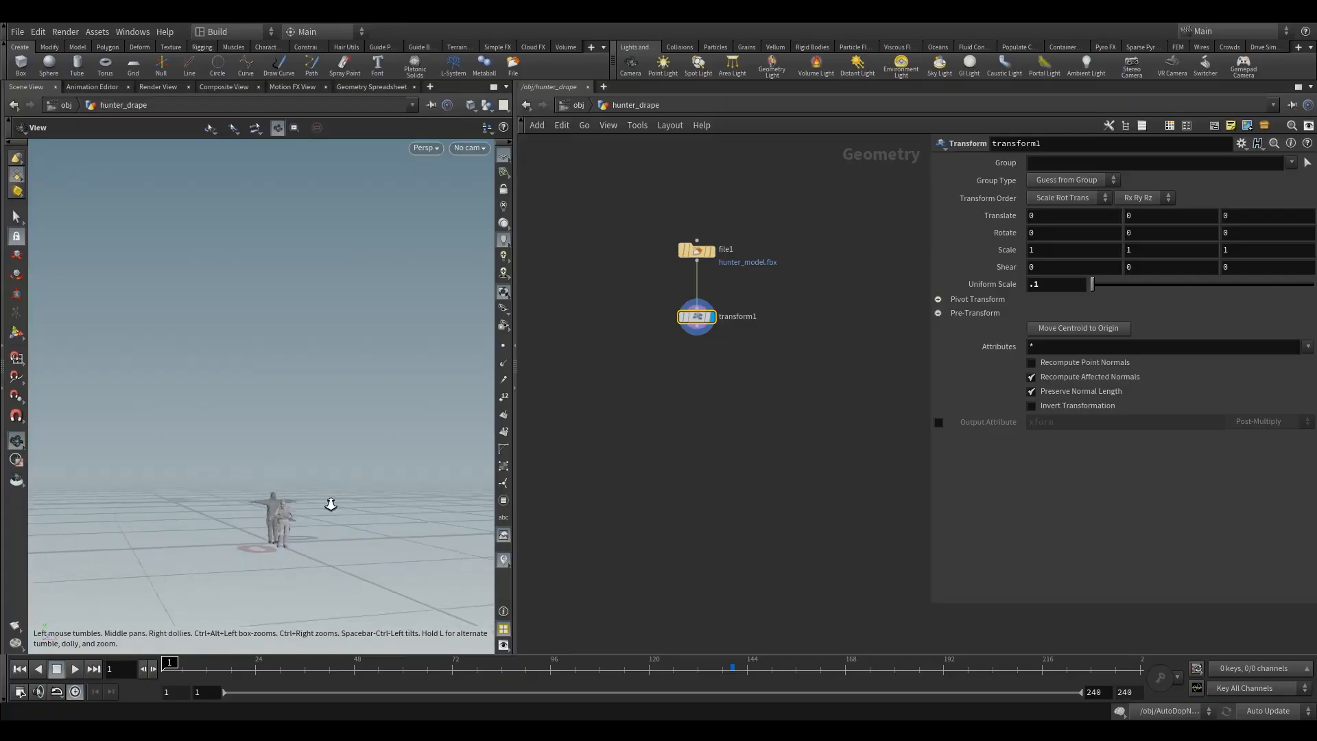
pyautogui.scroll(8, 330, 504)
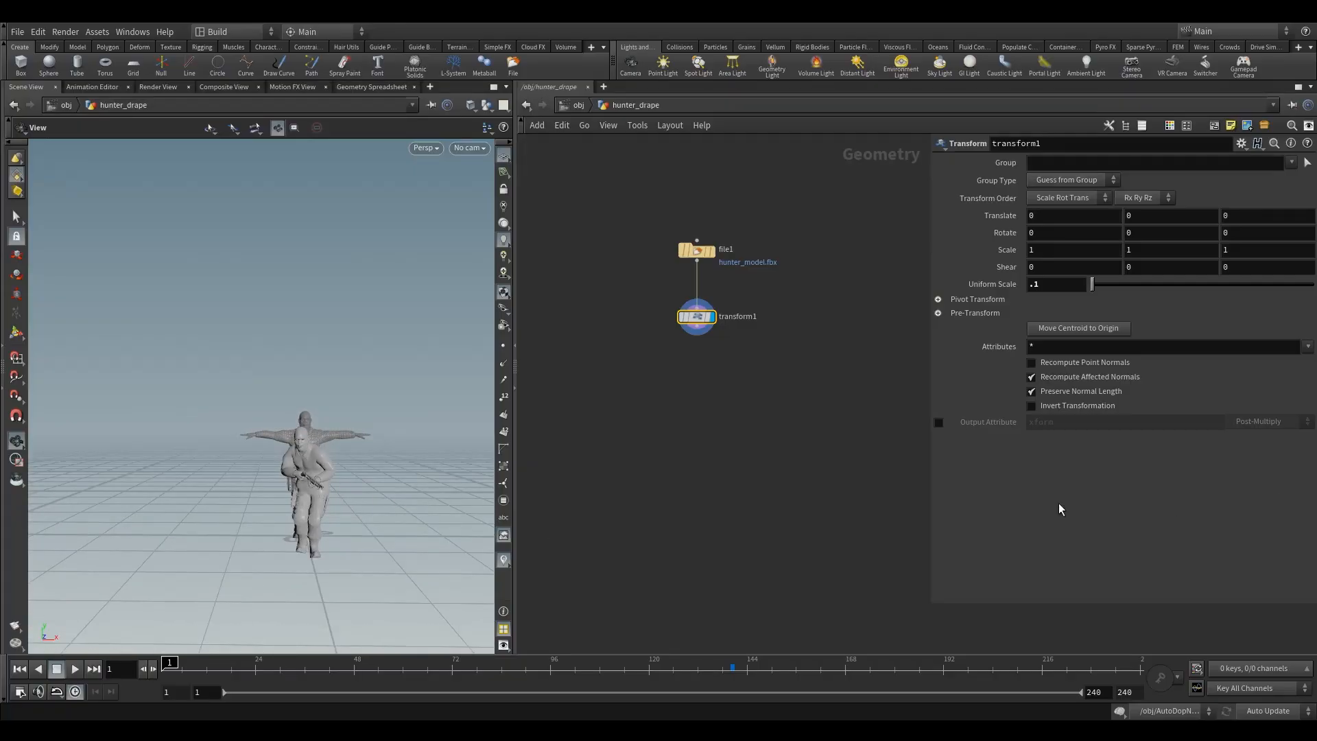
# Set the Transform node's Z translation to 4.
pyautogui.moveTo(247, 428); pyautogui.dragTo(302, 416)
pyautogui.scroll(4, 297, 449)
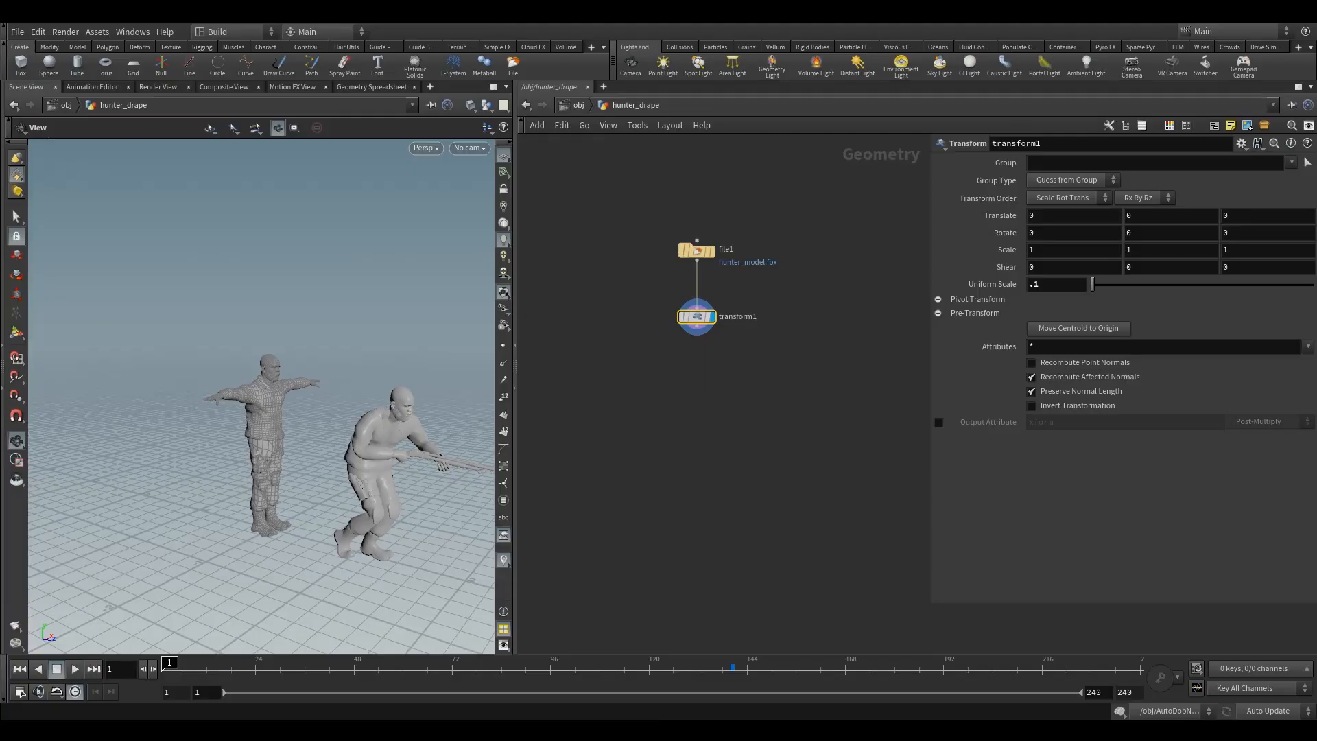
pyautogui.moveTo(353, 456); pyautogui.dragTo(326, 497, button='right')
pyautogui.moveTo(326, 497); pyautogui.dragTo(251, 465, button='middle')
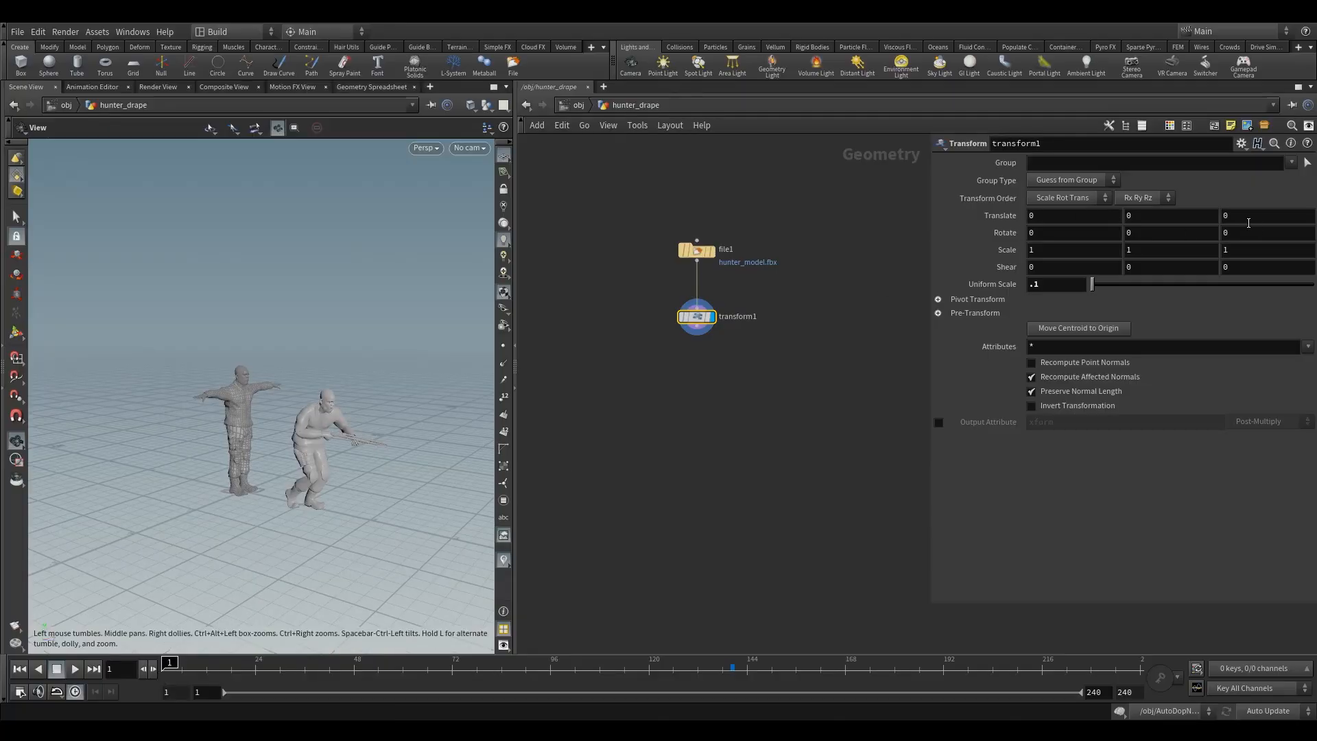
pyautogui.moveTo(1251, 217); pyautogui.dragTo(1286, 195, button='middle')
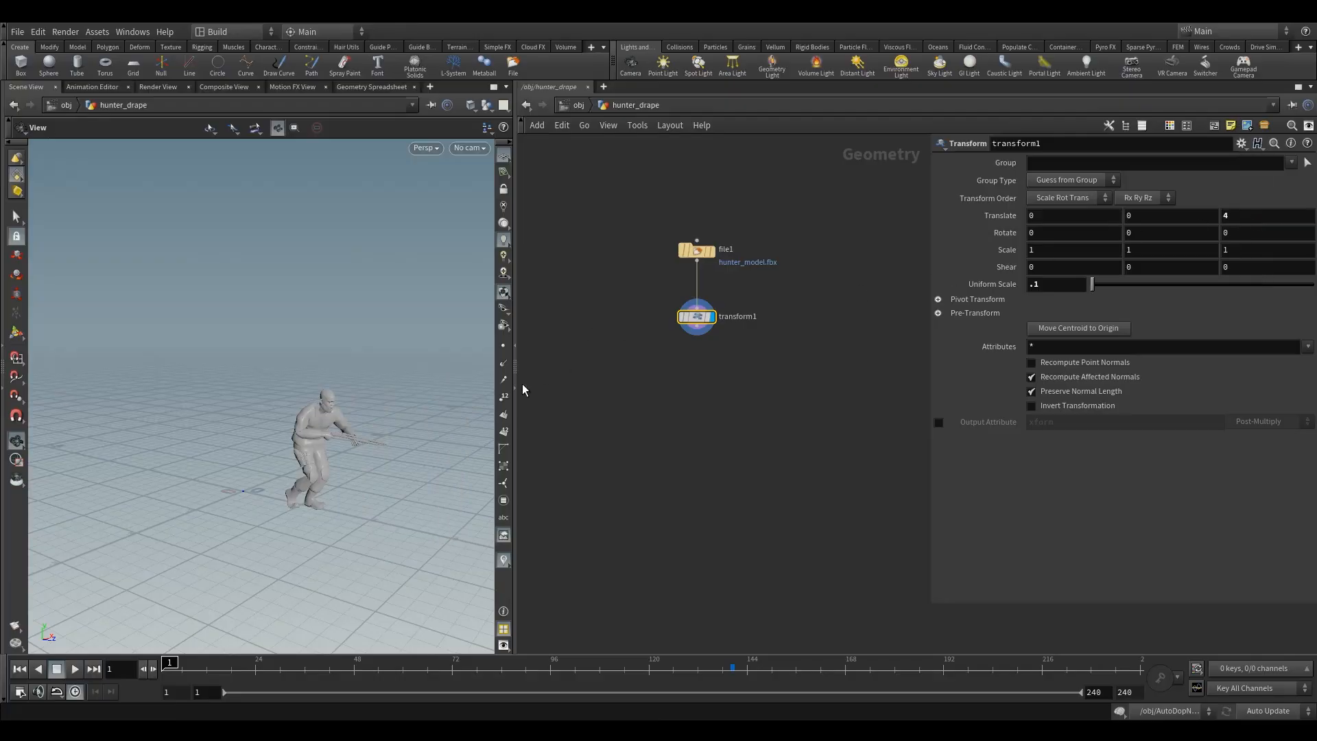
# Go inside the hunter object and display the result of its timeshift1 node.
pyautogui.click(580, 107)
pyautogui.doubleClick(680, 400)
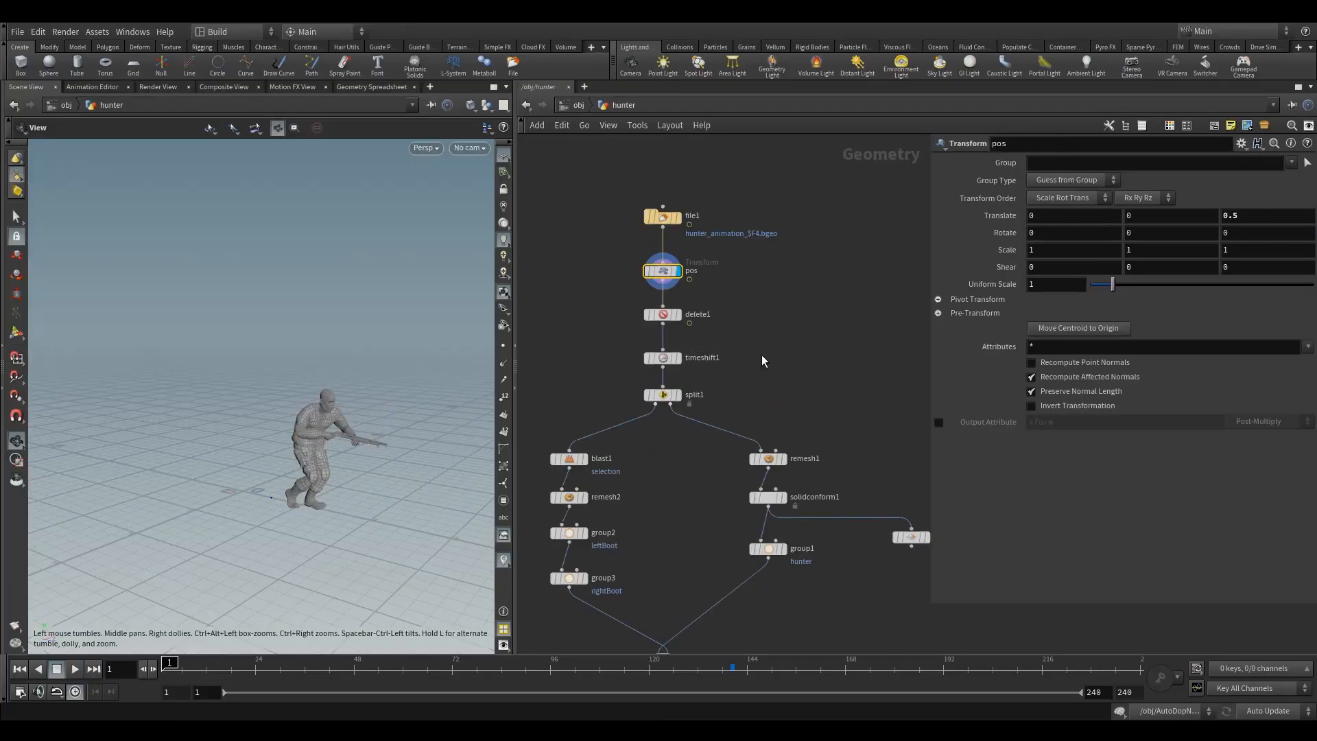
pyautogui.click(720, 289)
pyautogui.click(691, 300)
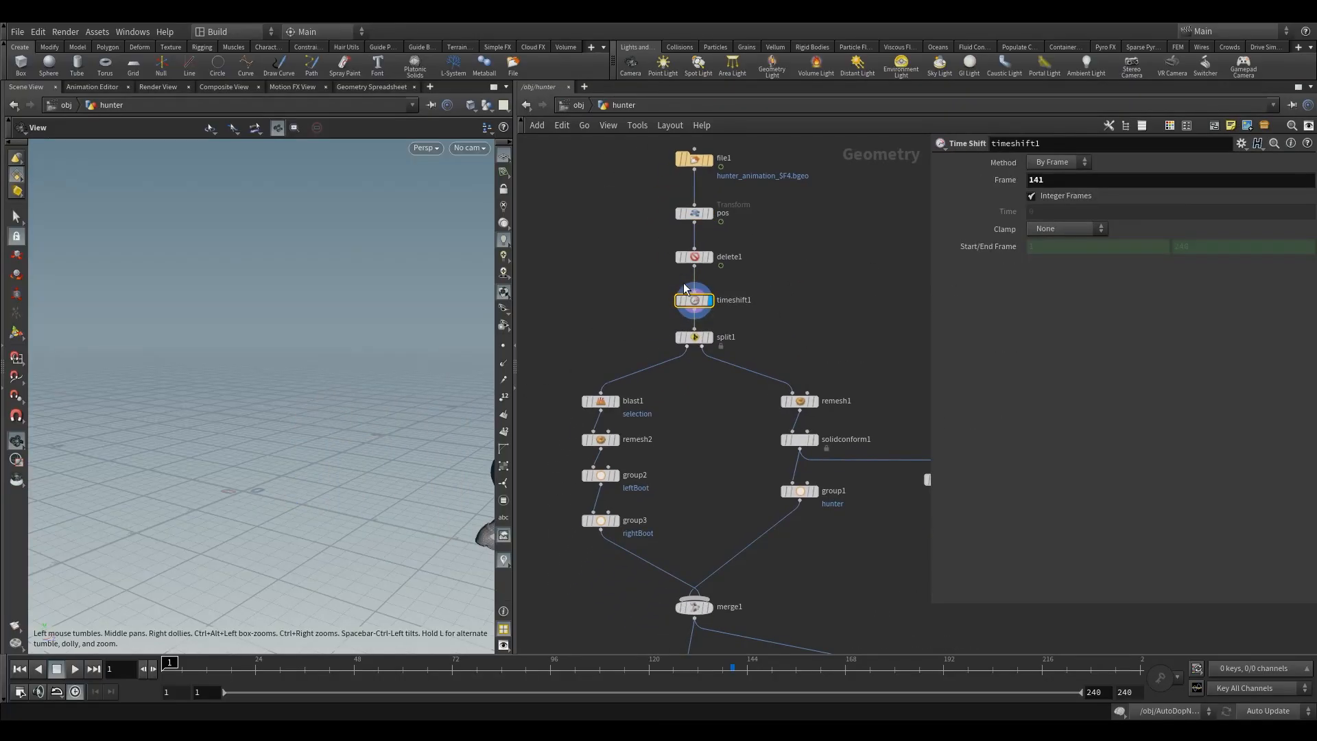
pyautogui.moveTo(432, 412); pyautogui.dragTo(297, 374, button='middle')
pyautogui.moveTo(297, 374); pyautogui.dragTo(282, 395, button='right')
pyautogui.moveTo(281, 394); pyautogui.dragTo(309, 388)
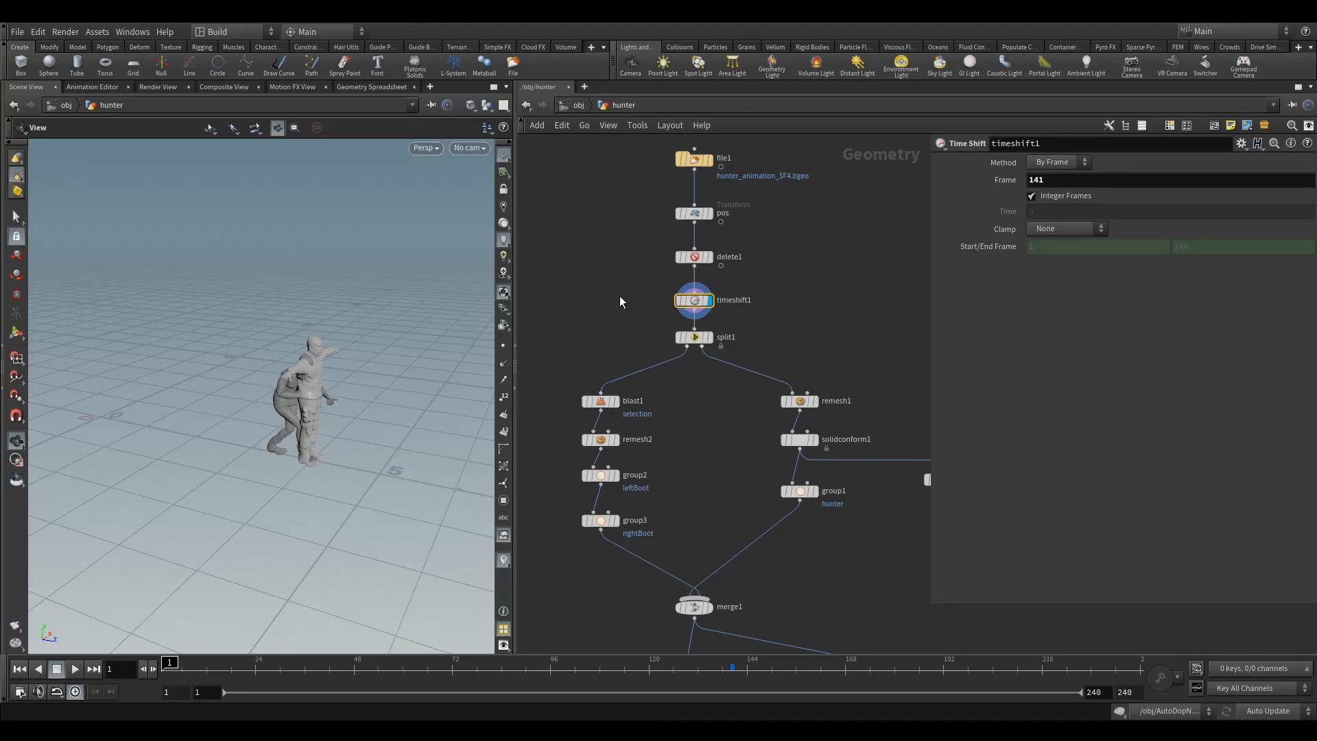
# Compare both characters' positions at object level and set the Z translation of hunter_drape's Transform node to 3.3.
pyautogui.click(578, 104)
pyautogui.moveTo(344, 380); pyautogui.dragTo(250, 423)
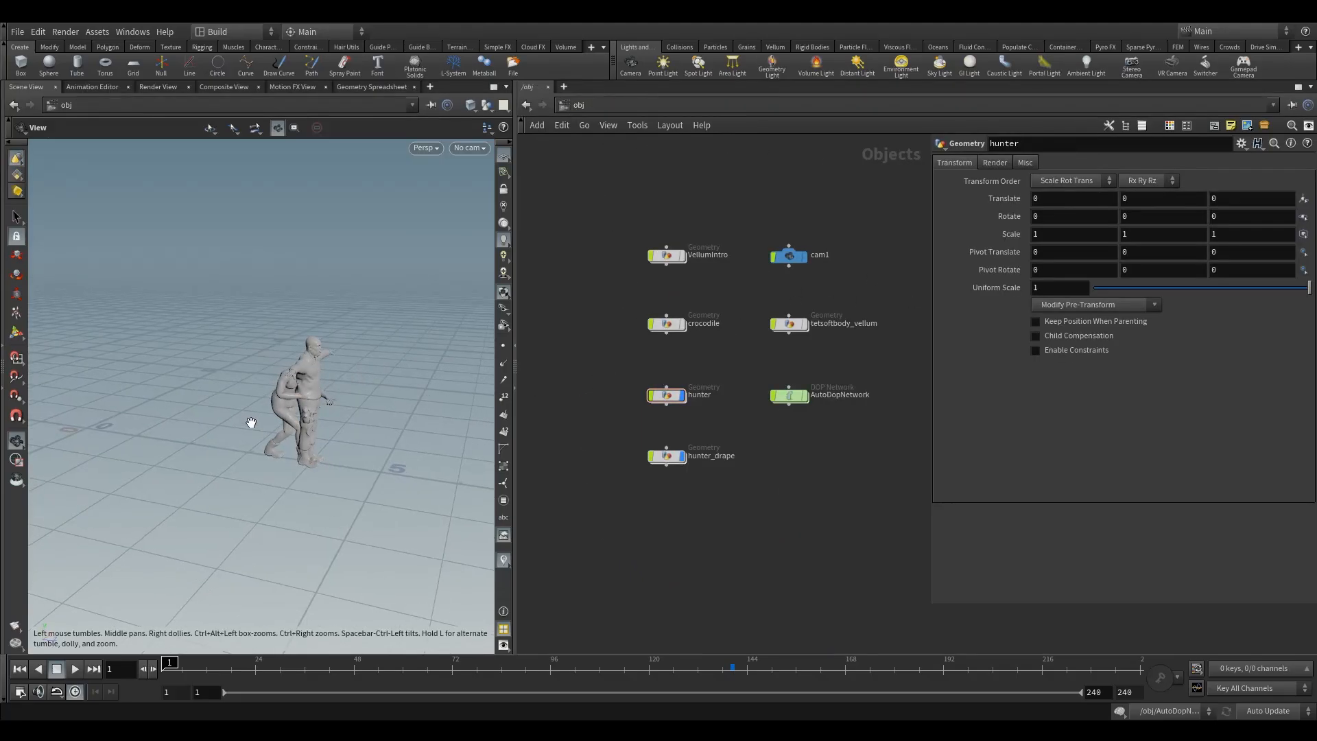
pyautogui.moveTo(249, 423); pyautogui.dragTo(352, 391, button='right')
pyautogui.moveTo(353, 391); pyautogui.dragTo(377, 393)
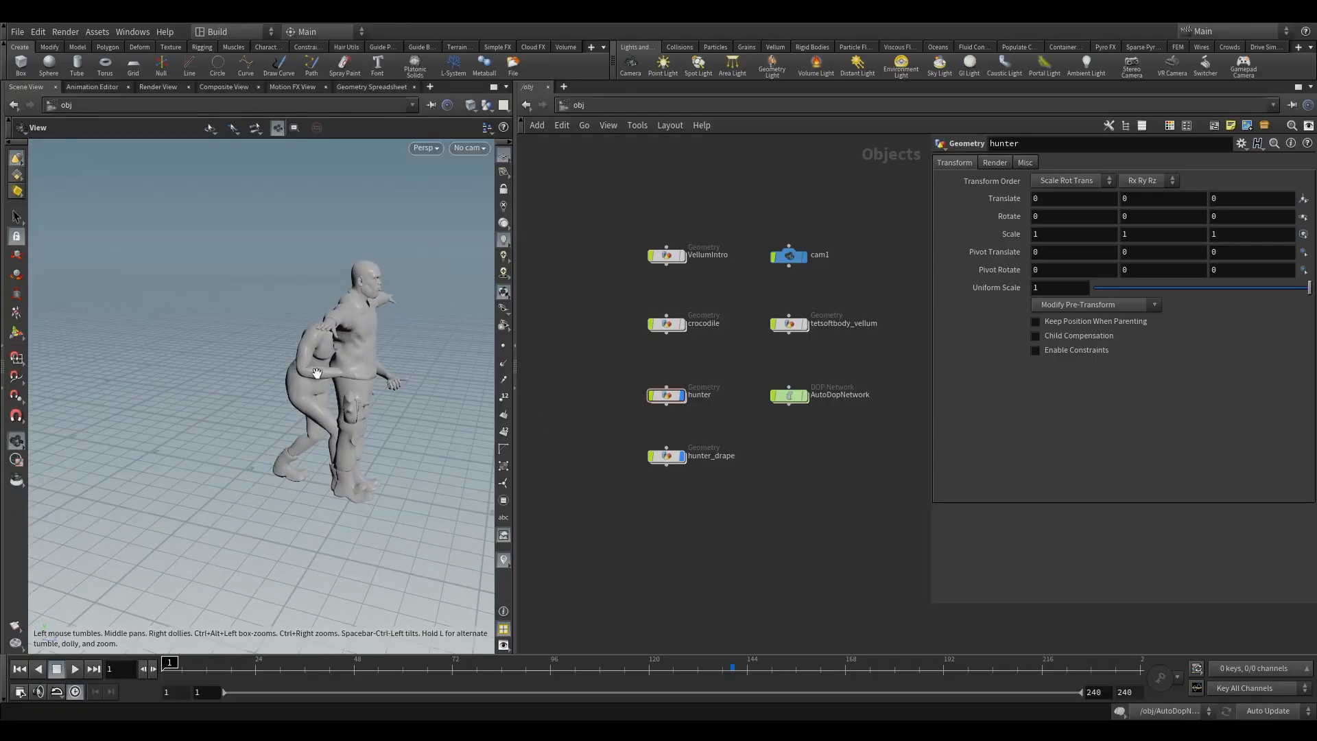
pyautogui.moveTo(618, 372); pyautogui.dragTo(701, 420)
pyautogui.doubleClick(667, 456)
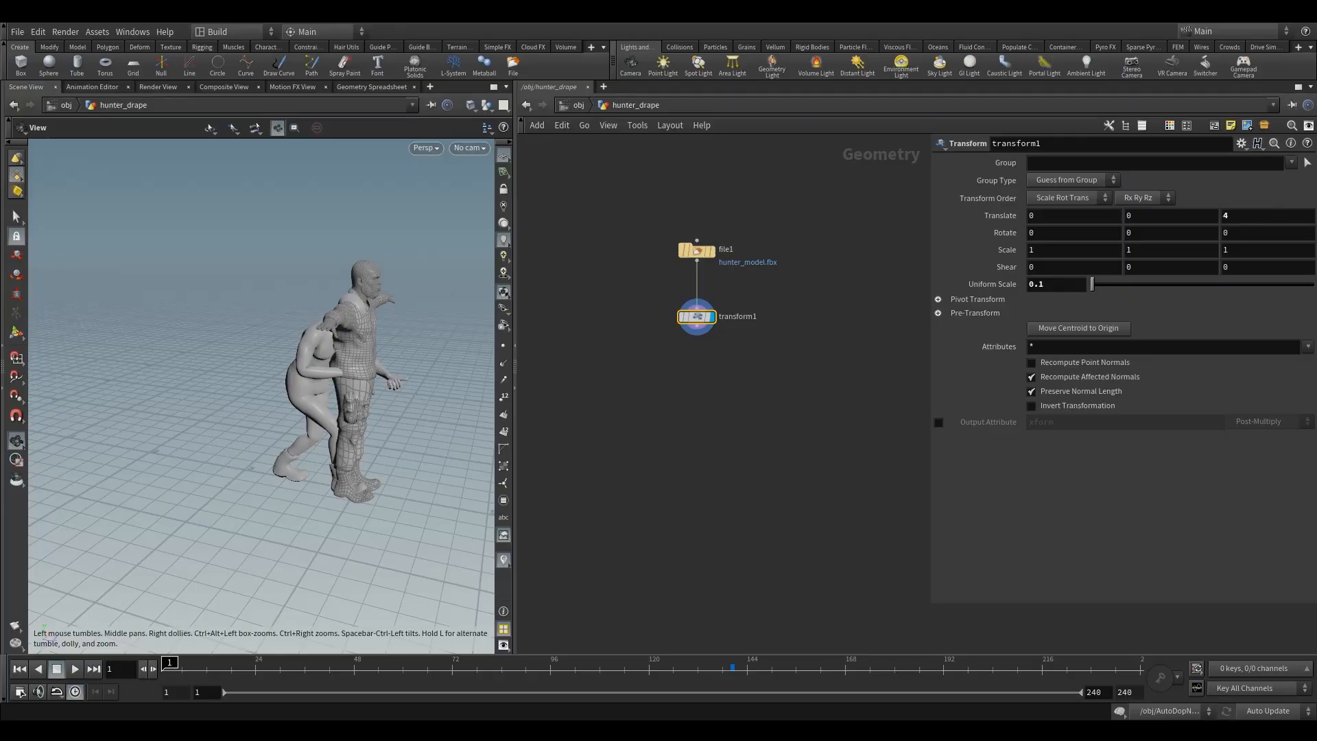
pyautogui.moveTo(1239, 217); pyautogui.dragTo(1241, 222, button='middle')
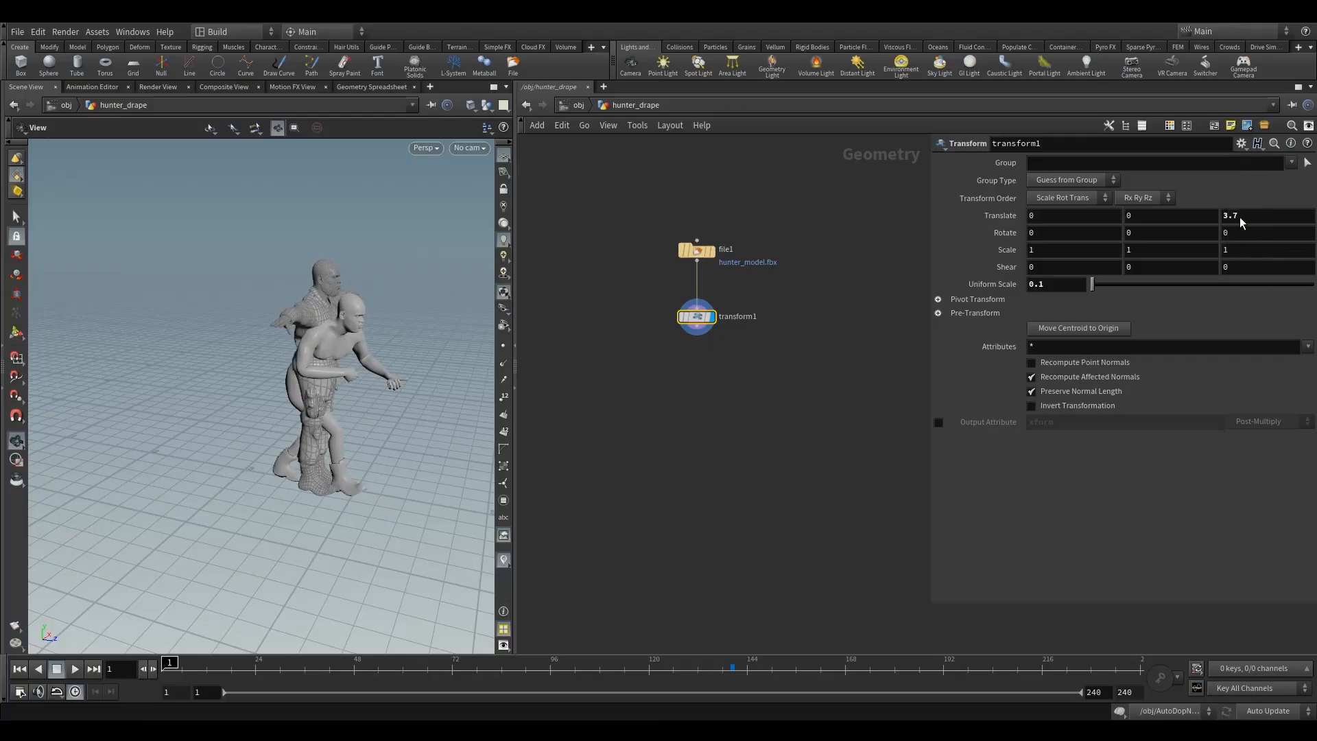
pyautogui.doubleClick(1238, 217)
pyautogui.write('3')
pyautogui.press('Return')
pyautogui.moveTo(334, 366); pyautogui.dragTo(305, 432)
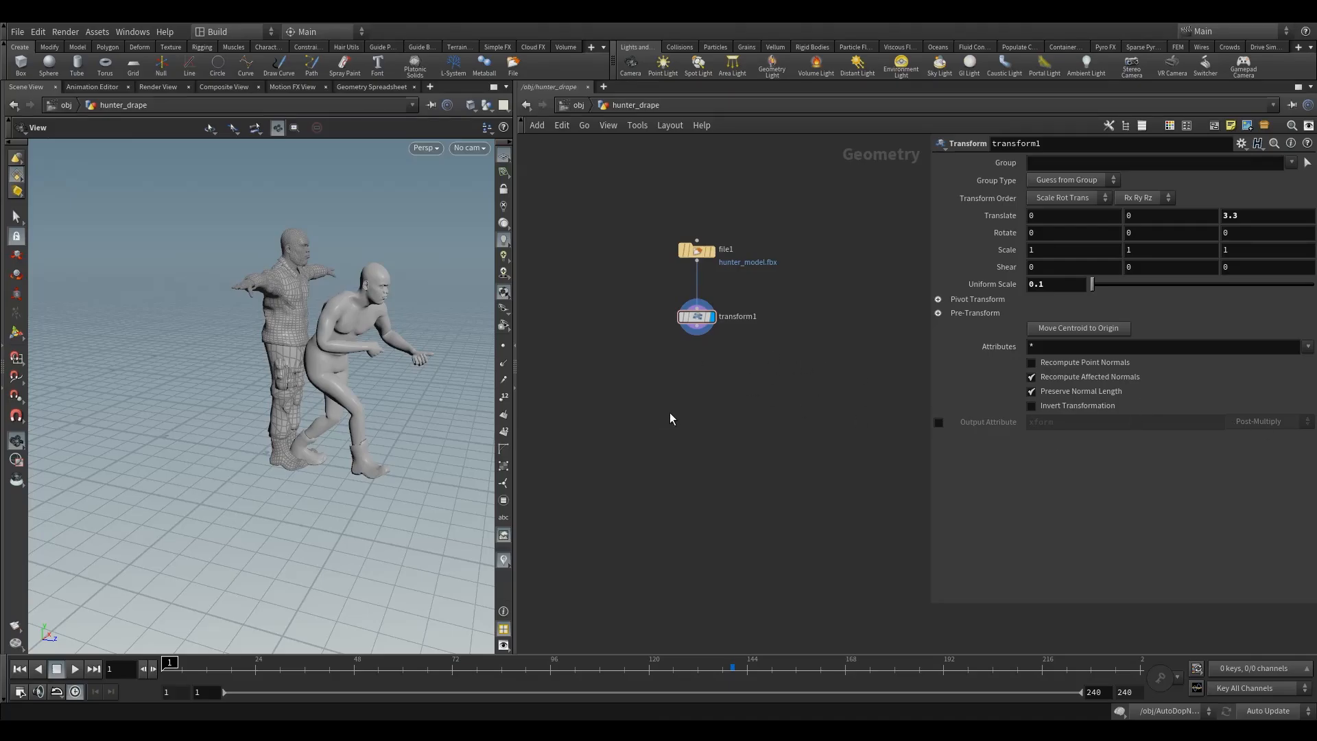
# Add a Split node below transform1 and wire the transform's output into it.
pyautogui.press('Tab')
pyautogui.write('spl')
pyautogui.click(796, 149)
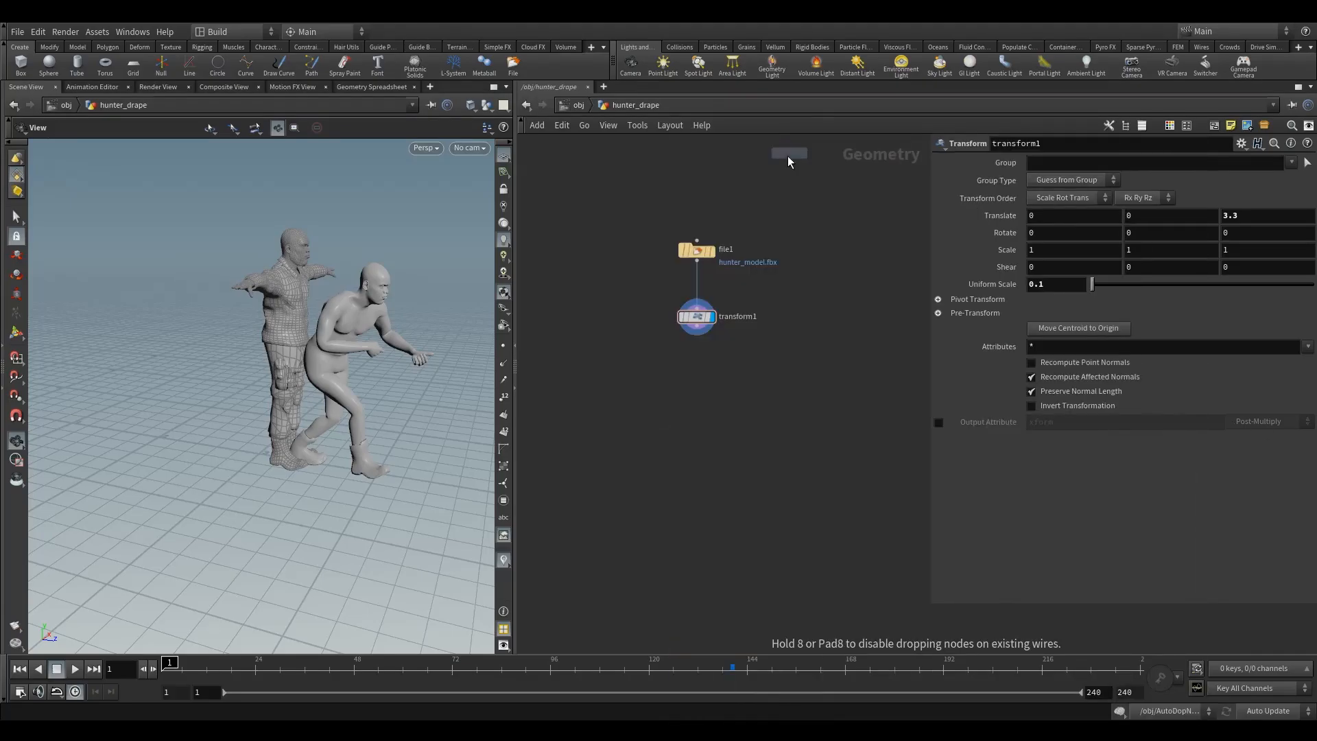
pyautogui.click(695, 386)
pyautogui.moveTo(697, 330); pyautogui.dragTo(697, 377)
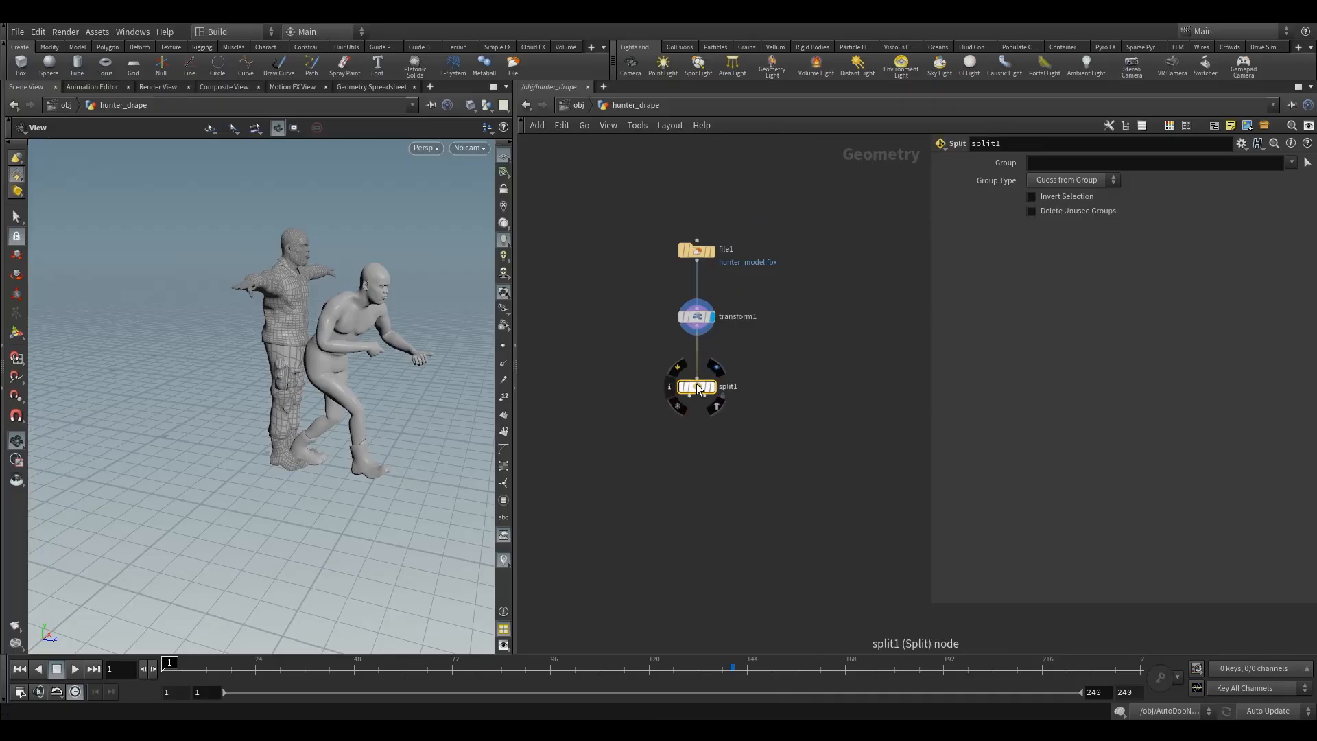
# Display the Split node's result and hide the other objects so the viewport shows only the hunter_drape geometry.
pyautogui.click(474, 105)
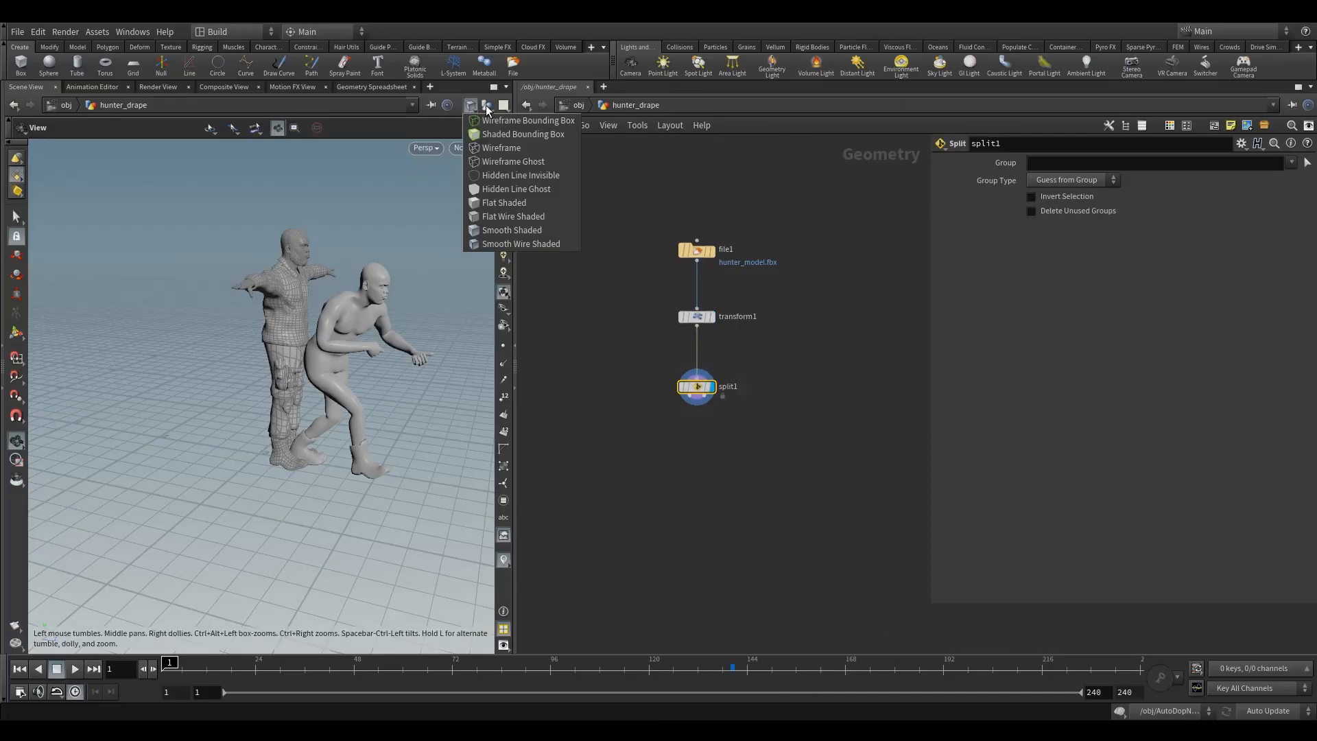
pyautogui.click(501, 149)
pyautogui.moveTo(378, 339)
pyautogui.mouseDown()
pyautogui.moveTo(320, 335)
pyautogui.moveTo(378, 332)
pyautogui.mouseUp()
pyautogui.scroll(3, 356, 331)
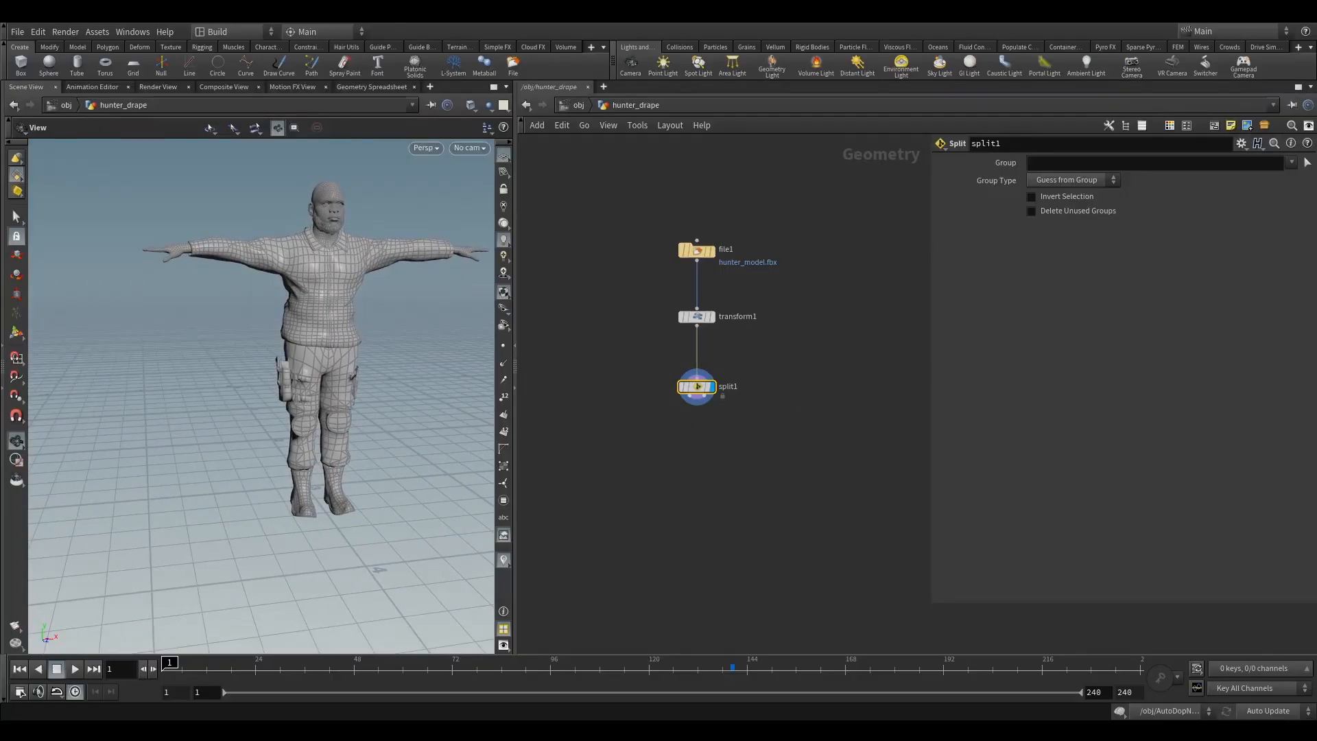
pyautogui.click(1290, 164)
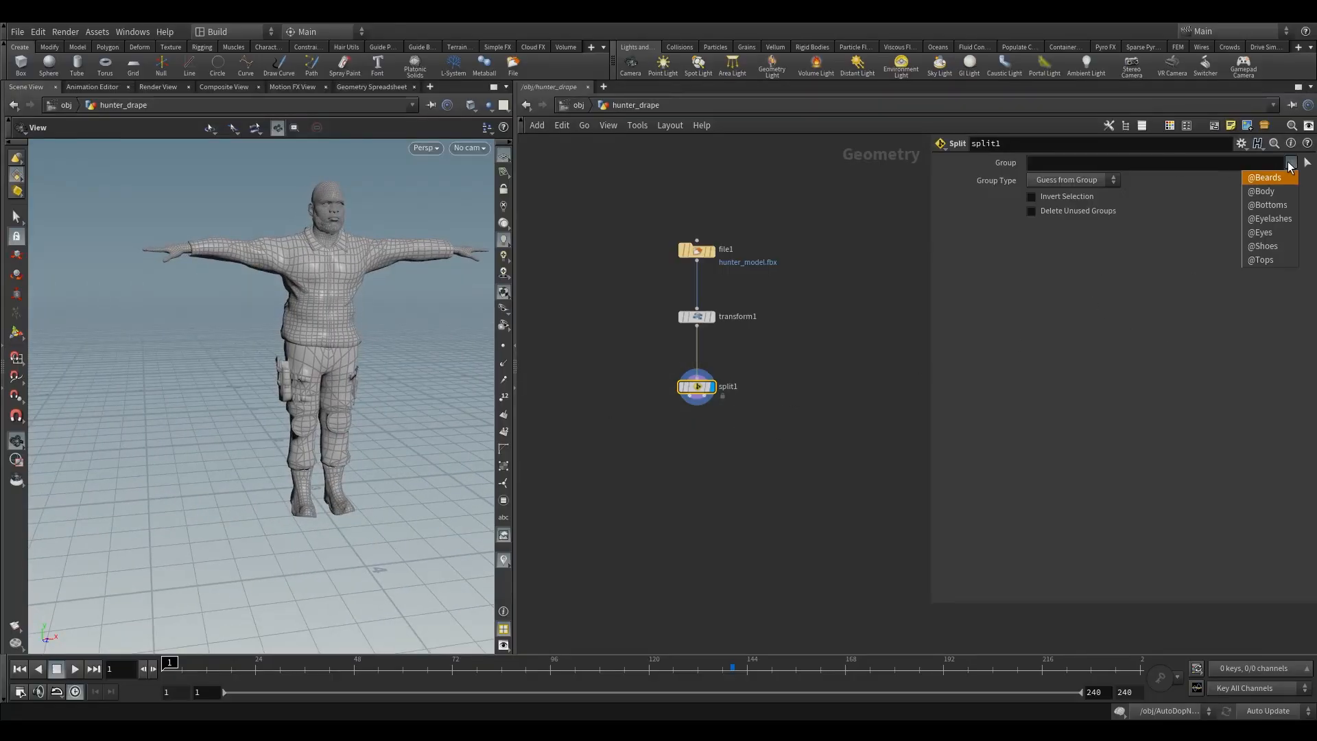
pyautogui.click(1262, 260)
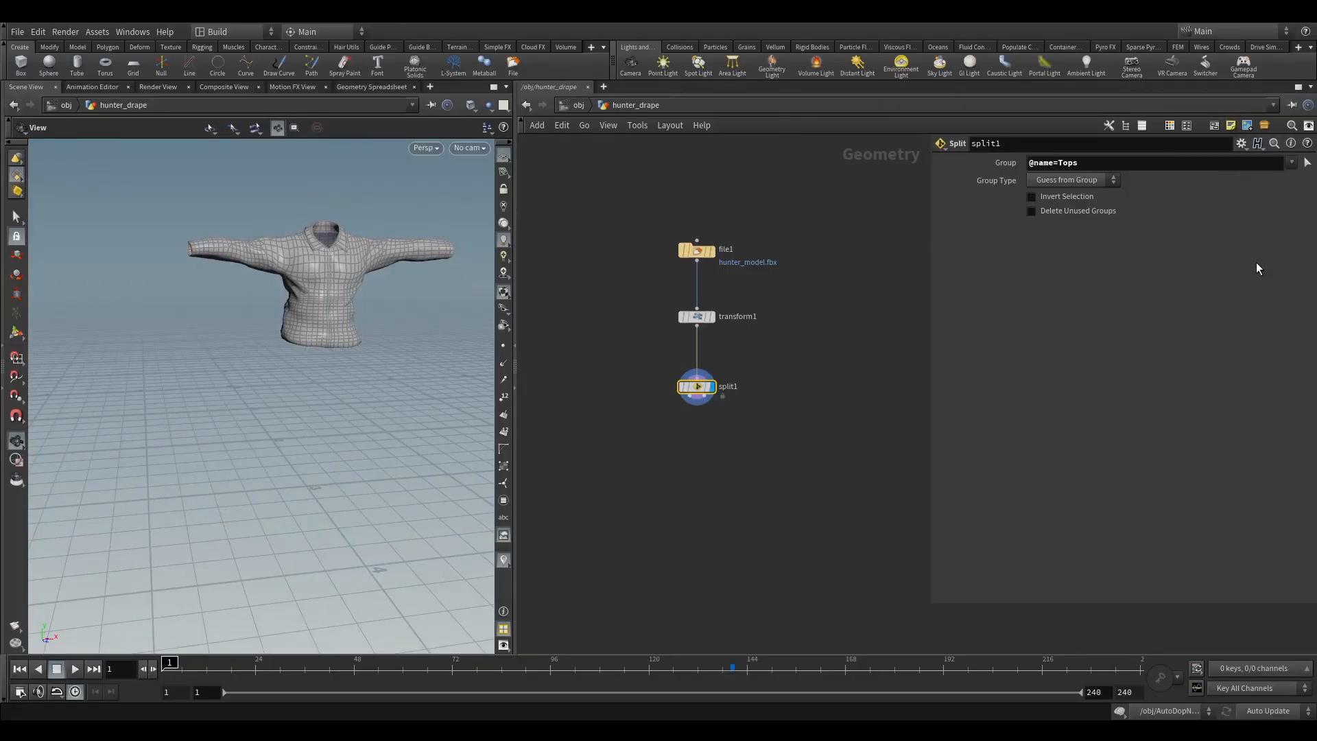
# Examine the isolated shirt from above, below and the front, including its inner faces.
pyautogui.moveTo(309, 312)
pyautogui.mouseDown()
pyautogui.moveTo(294, 340)
pyautogui.moveTo(341, 312)
pyautogui.moveTo(354, 196)
pyautogui.moveTo(329, 315)
pyautogui.mouseUp()
pyautogui.scroll(5, 293, 289)
pyautogui.moveTo(333, 314); pyautogui.dragTo(288, 432, button='middle')
pyautogui.scroll(-8, 290, 433)
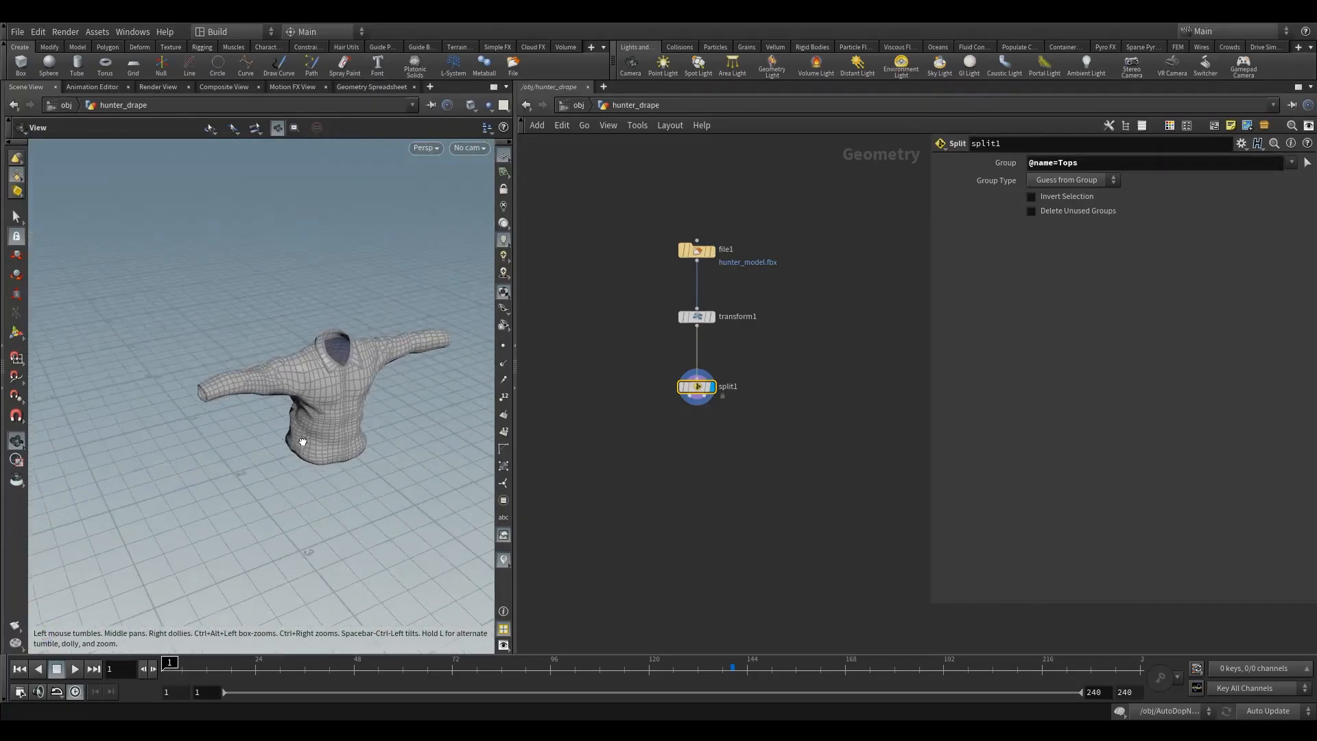
pyautogui.moveTo(300, 441); pyautogui.dragTo(300, 282)
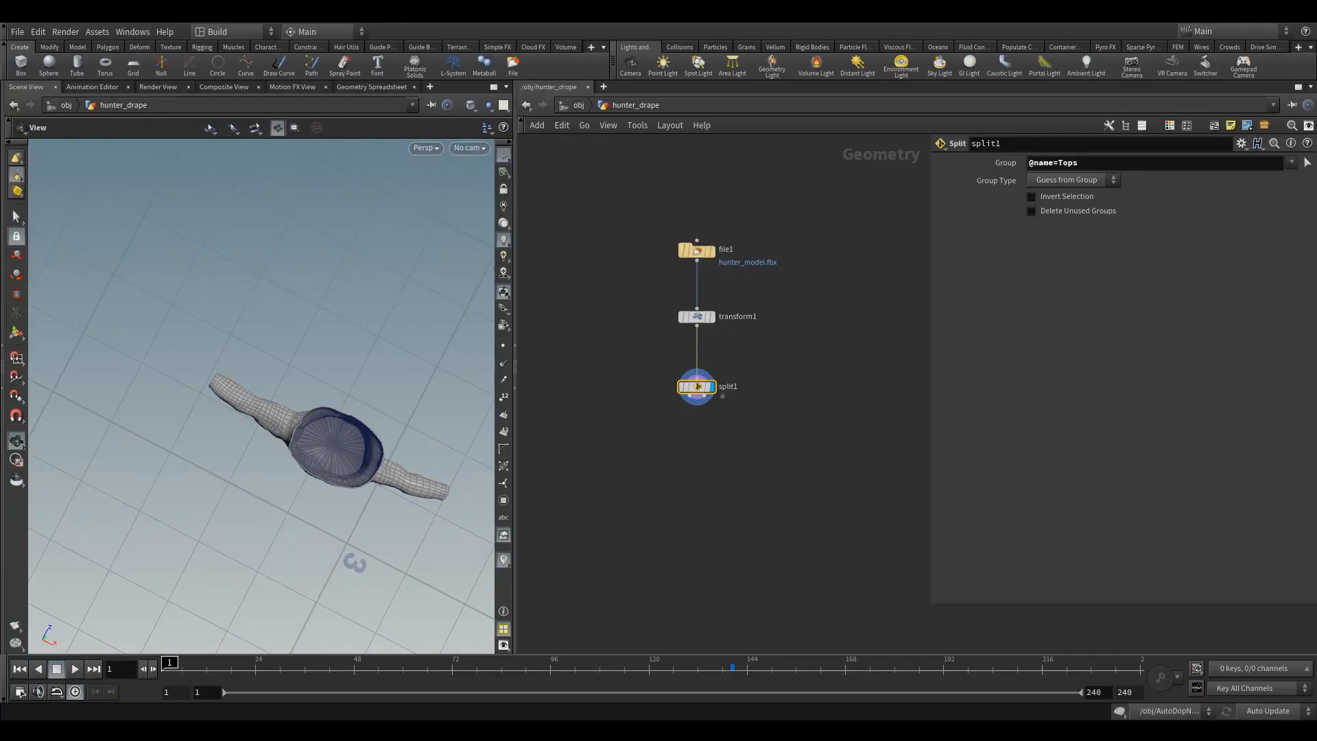
pyautogui.moveTo(327, 449)
pyautogui.mouseDown()
pyautogui.moveTo(323, 573)
pyautogui.moveTo(327, 450)
pyautogui.mouseUp()
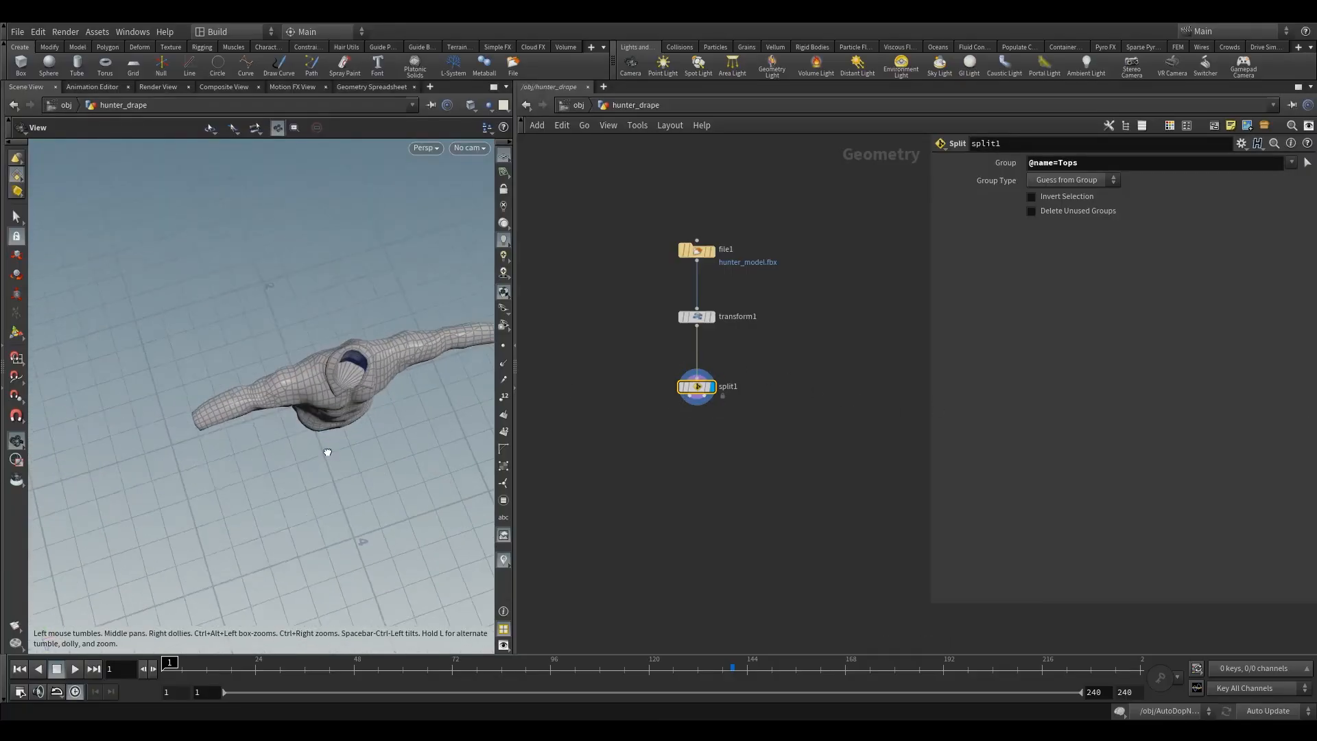
pyautogui.scroll(3, 445, 357)
pyautogui.moveTo(444, 356); pyautogui.dragTo(360, 429, button='right')
pyautogui.moveTo(361, 428); pyautogui.dragTo(360, 275)
pyautogui.moveTo(360, 274); pyautogui.dragTo(371, 292, button='middle')
pyautogui.moveTo(370, 292); pyautogui.dragTo(249, 421)
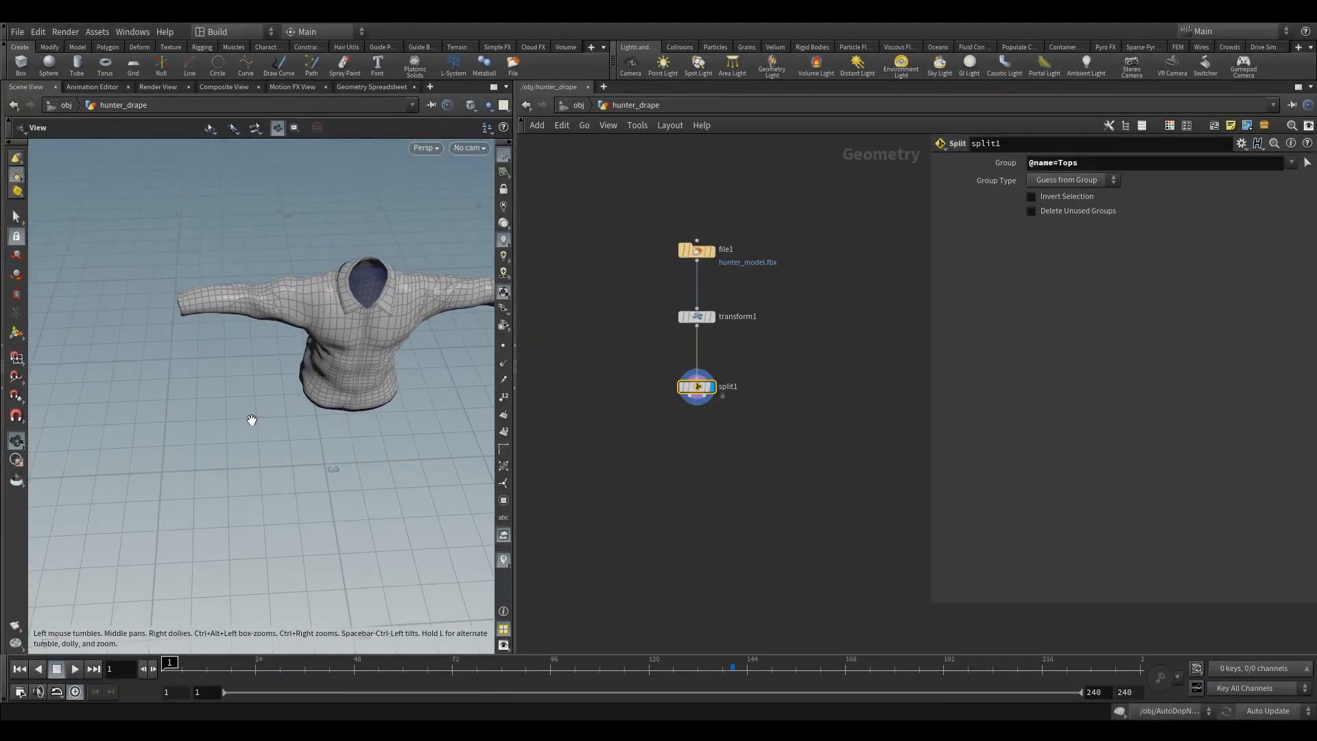
# Add a Group Create node connected to the first output of split1.
pyautogui.click(16, 216)
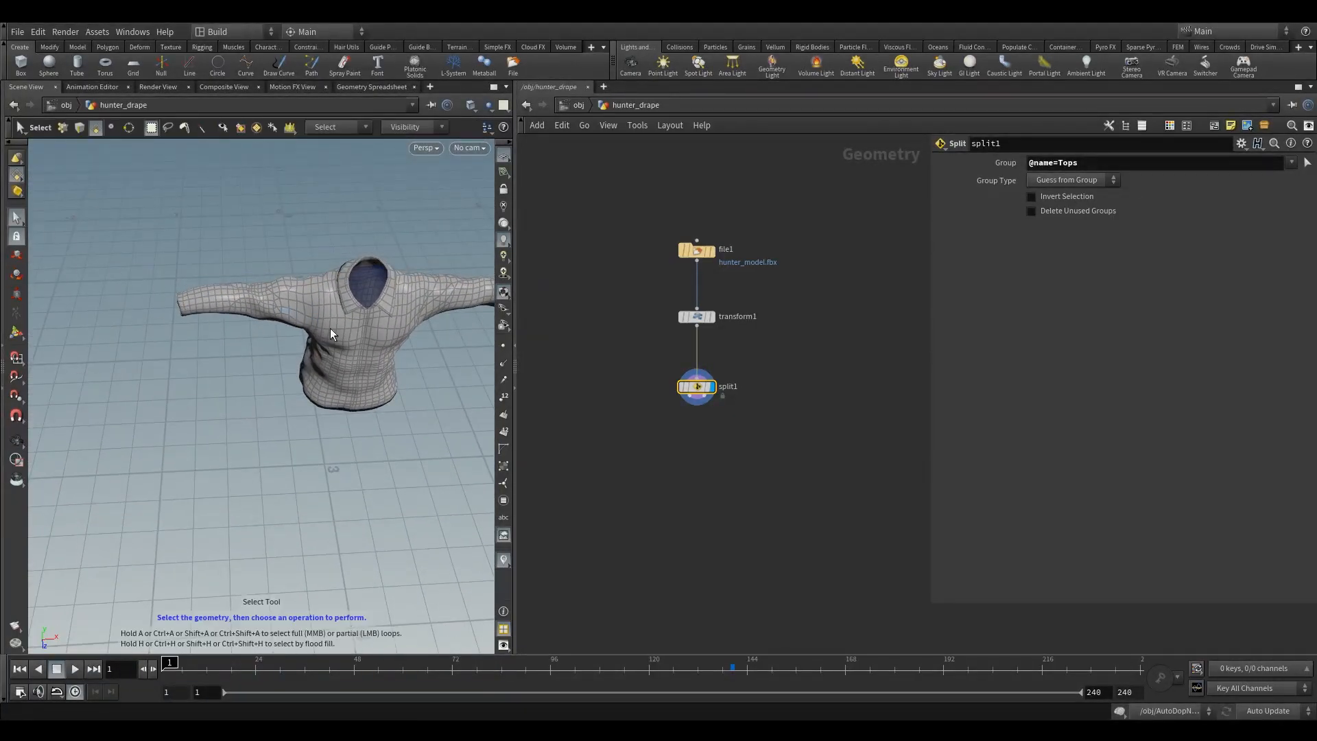
pyautogui.press('Tab')
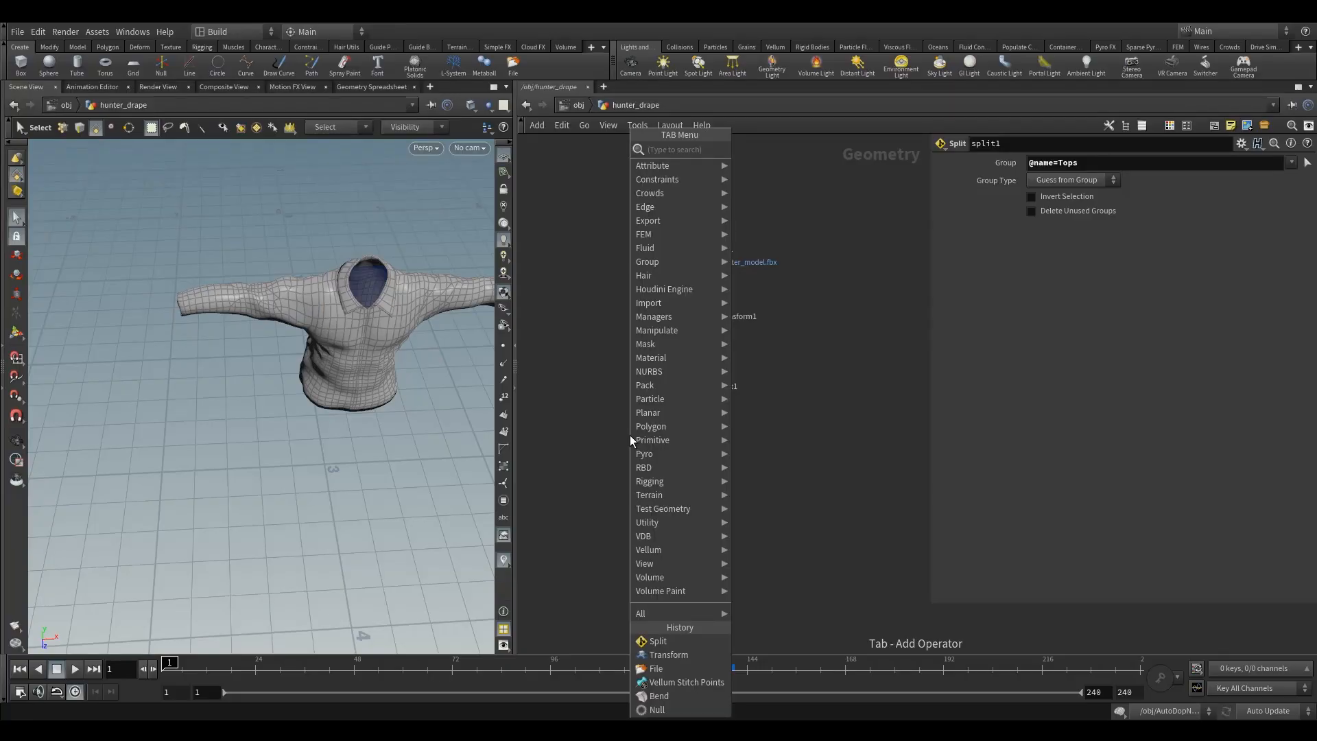
pyautogui.write('gr')
pyautogui.click(754, 166)
pyautogui.click(615, 452)
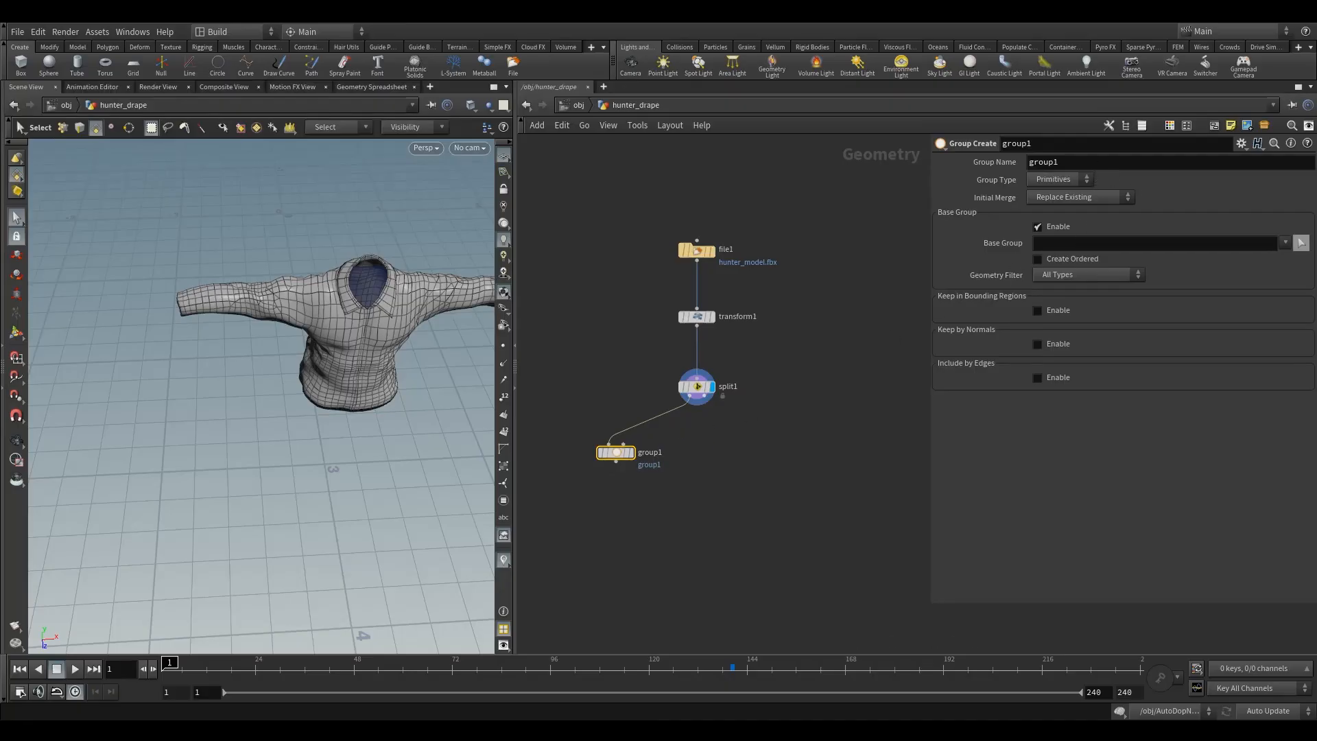
# Name the group top and display the Group Create node's result.
pyautogui.doubleClick(1086, 165)
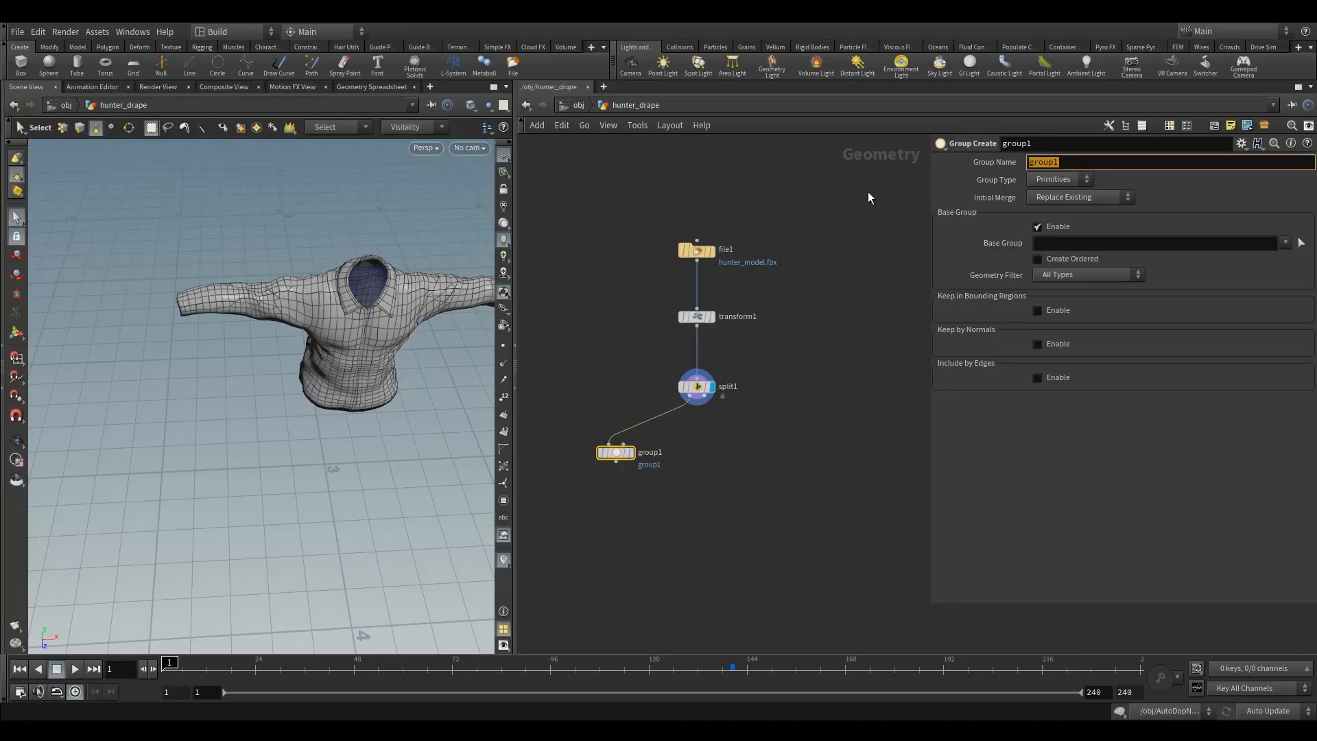
pyautogui.write('top')
pyautogui.click(630, 453)
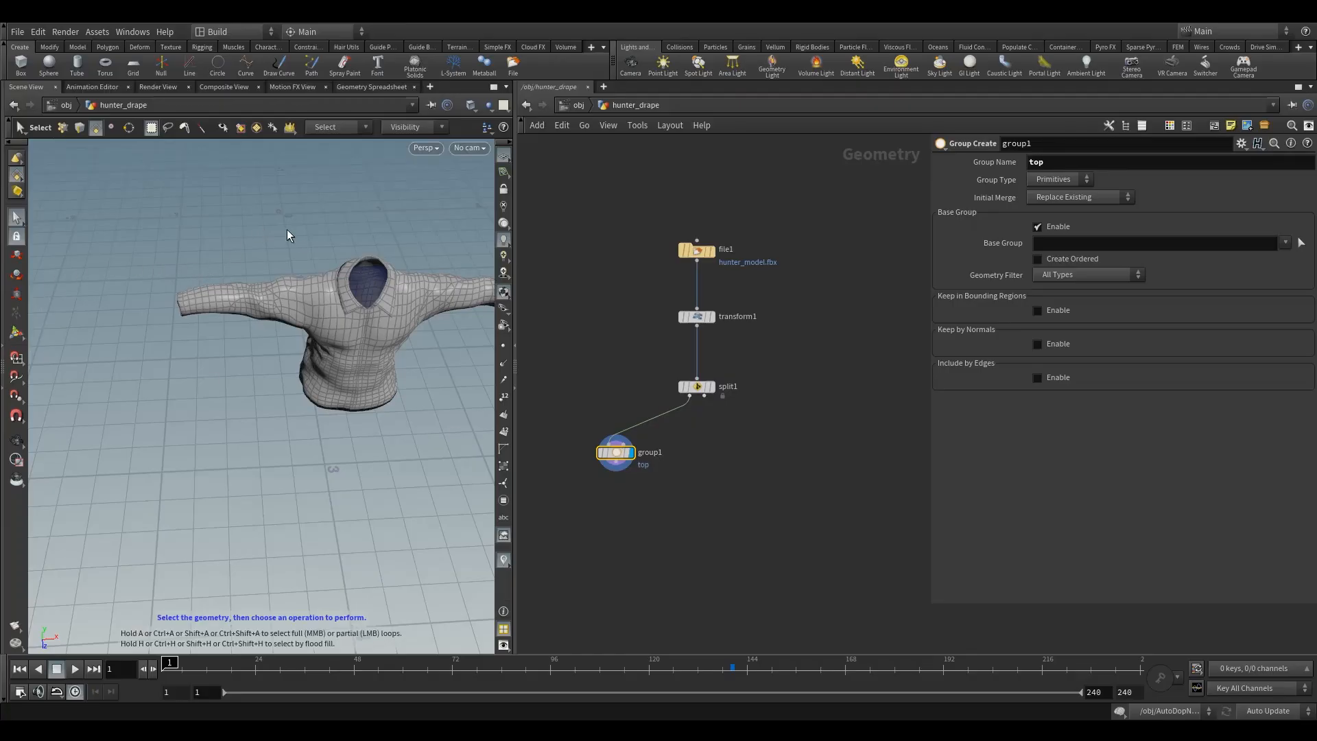
# Try to delete the cap faces inside the shirt with a Blast node.
pyautogui.keyDown('alt'); pyautogui.moveTo(290, 234); pyautogui.dragTo(306, 300); pyautogui.keyUp('alt')
pyautogui.keyDown('alt'); pyautogui.moveTo(306, 300); pyautogui.dragTo(236, 308, button='middle'); pyautogui.keyUp('alt')
pyautogui.keyDown('alt'); pyautogui.moveTo(237, 308); pyautogui.dragTo(367, 341, button='right'); pyautogui.keyUp('alt')
pyautogui.keyDown('alt'); pyautogui.moveTo(368, 341); pyautogui.dragTo(333, 350); pyautogui.keyUp('alt')
pyautogui.keyDown('alt'); pyautogui.moveTo(332, 350); pyautogui.dragTo(292, 294, button='right'); pyautogui.keyUp('alt')
pyautogui.moveTo(274, 276); pyautogui.dragTo(309, 194)
pyautogui.keyDown('alt'); pyautogui.moveTo(308, 195); pyautogui.dragTo(304, 307, button='right'); pyautogui.keyUp('alt')
pyautogui.keyDown('alt'); pyautogui.moveTo(304, 307); pyautogui.dragTo(401, 376); pyautogui.keyUp('alt')
pyautogui.keyDown('alt'); pyautogui.moveTo(265, 247); pyautogui.dragTo(266, 332, button='middle'); pyautogui.keyUp('alt')
pyautogui.keyDown('alt'); pyautogui.moveTo(266, 332); pyautogui.dragTo(338, 267, button='right'); pyautogui.keyUp('alt')
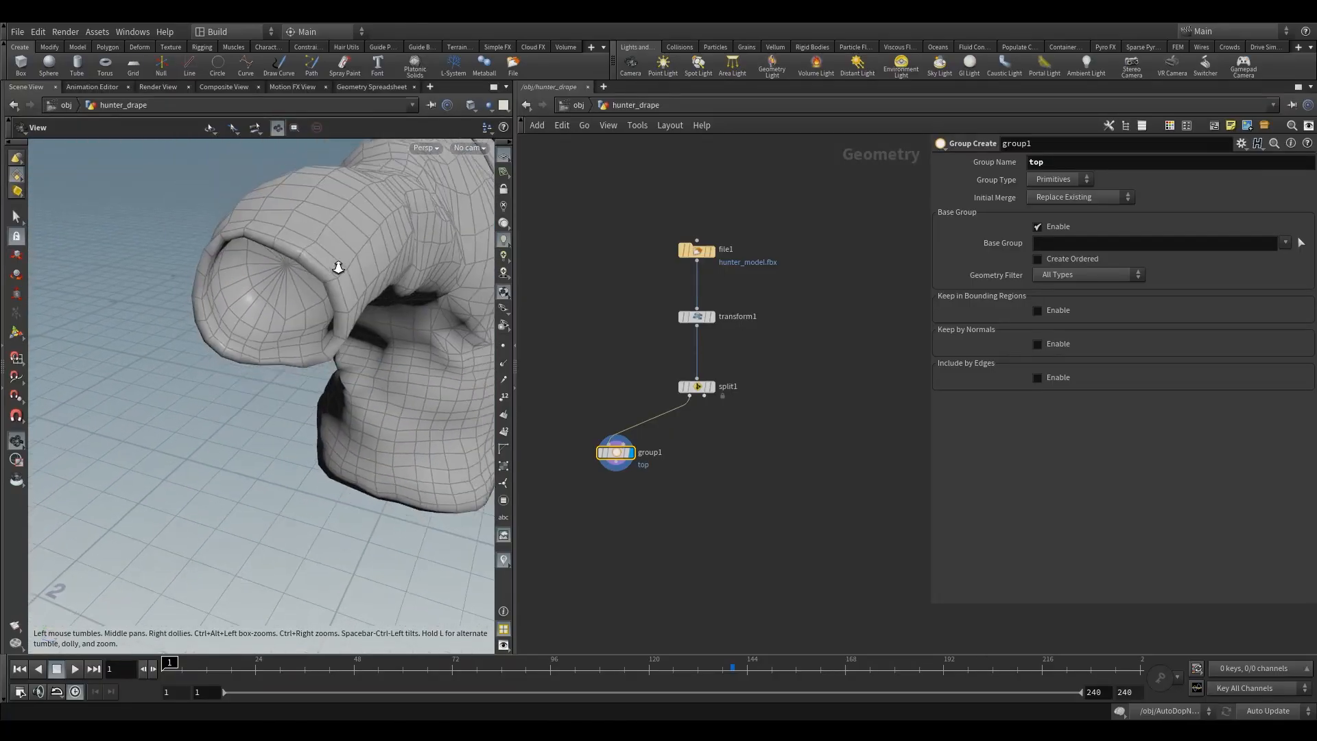
pyautogui.keyDown('alt'); pyautogui.moveTo(338, 267); pyautogui.dragTo(298, 265); pyautogui.keyUp('alt')
pyautogui.keyDown('alt'); pyautogui.moveTo(341, 332); pyautogui.dragTo(311, 335); pyautogui.keyUp('alt')
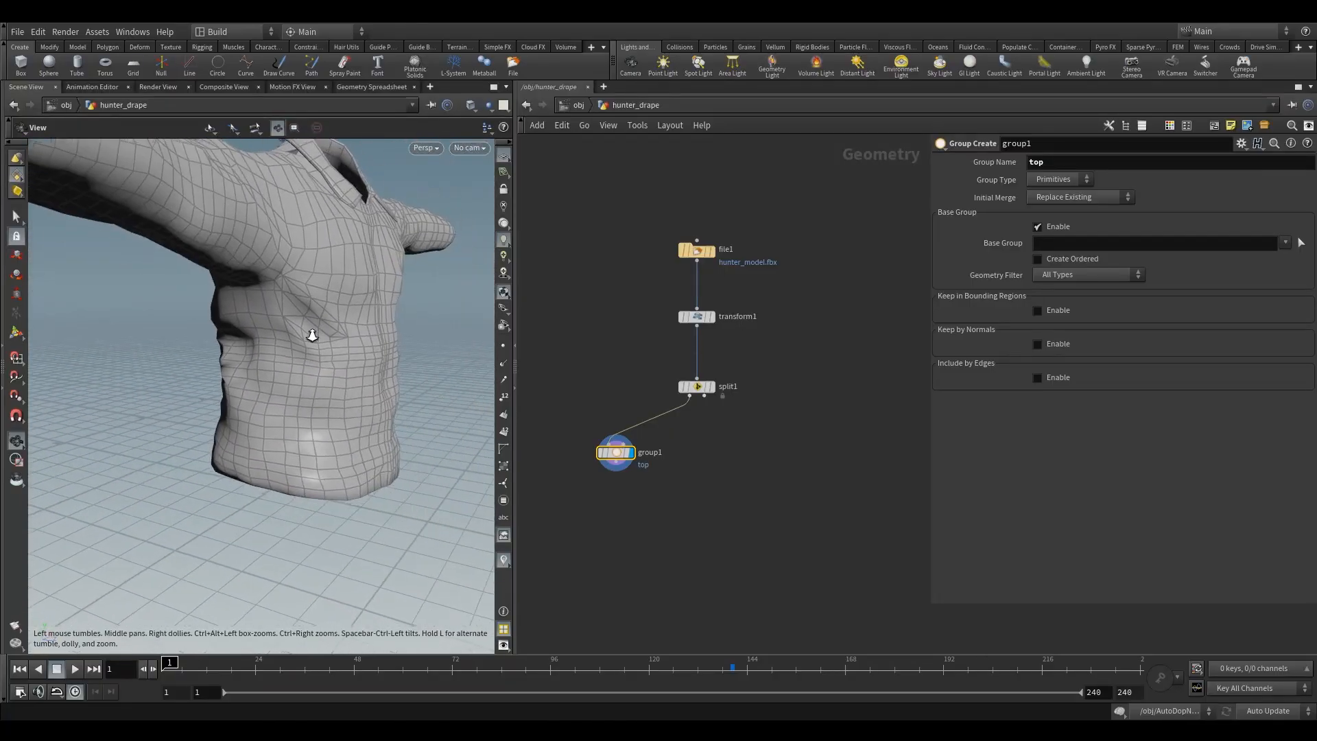
pyautogui.keyDown('alt'); pyautogui.moveTo(311, 335); pyautogui.dragTo(243, 369, button='right'); pyautogui.keyUp('alt')
pyautogui.press('Delete')
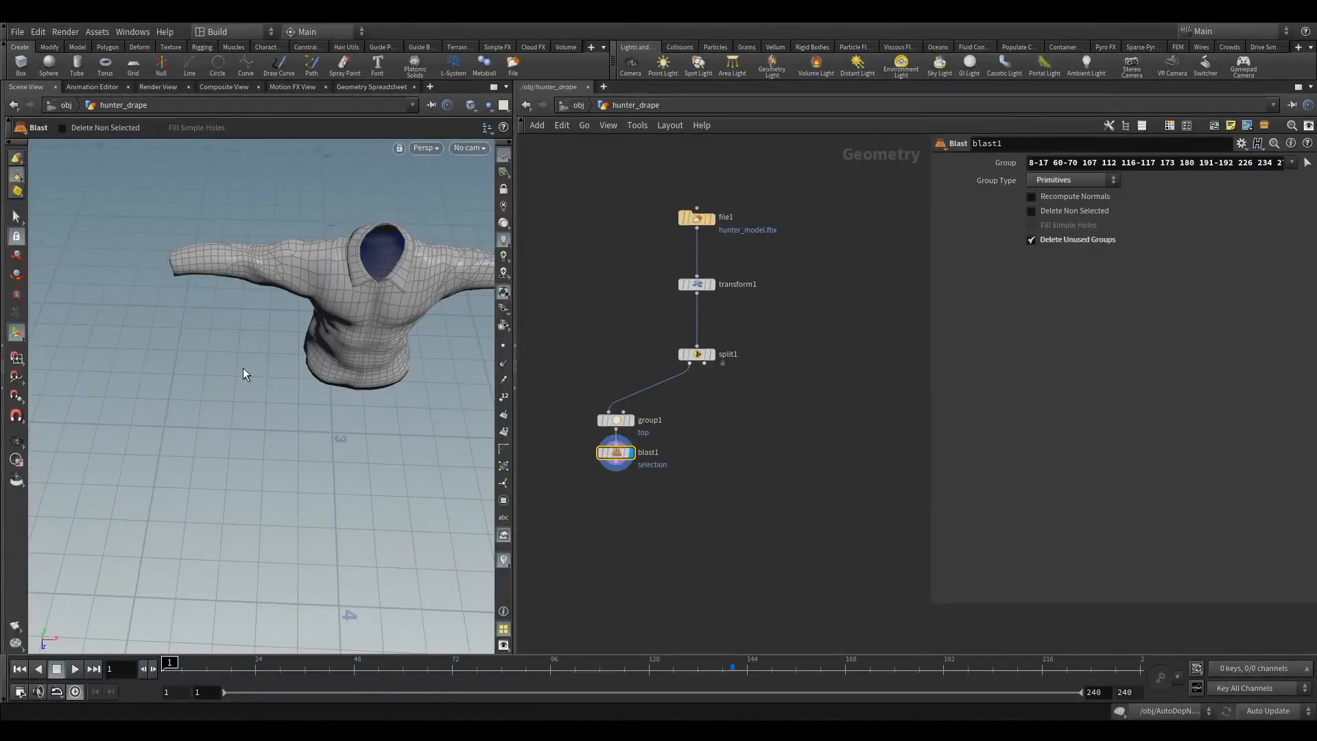
# Inspect the shirt's open hem and interior, and remove the blast1 node below group1.
pyautogui.keyDown('alt'); pyautogui.moveTo(384, 310); pyautogui.dragTo(344, 142); pyautogui.keyUp('alt')
pyautogui.keyDown('alt'); pyautogui.moveTo(359, 382); pyautogui.dragTo(366, 274, button='right'); pyautogui.keyUp('alt')
pyautogui.keyDown('alt'); pyautogui.moveTo(366, 274); pyautogui.dragTo(347, 382); pyautogui.keyUp('alt')
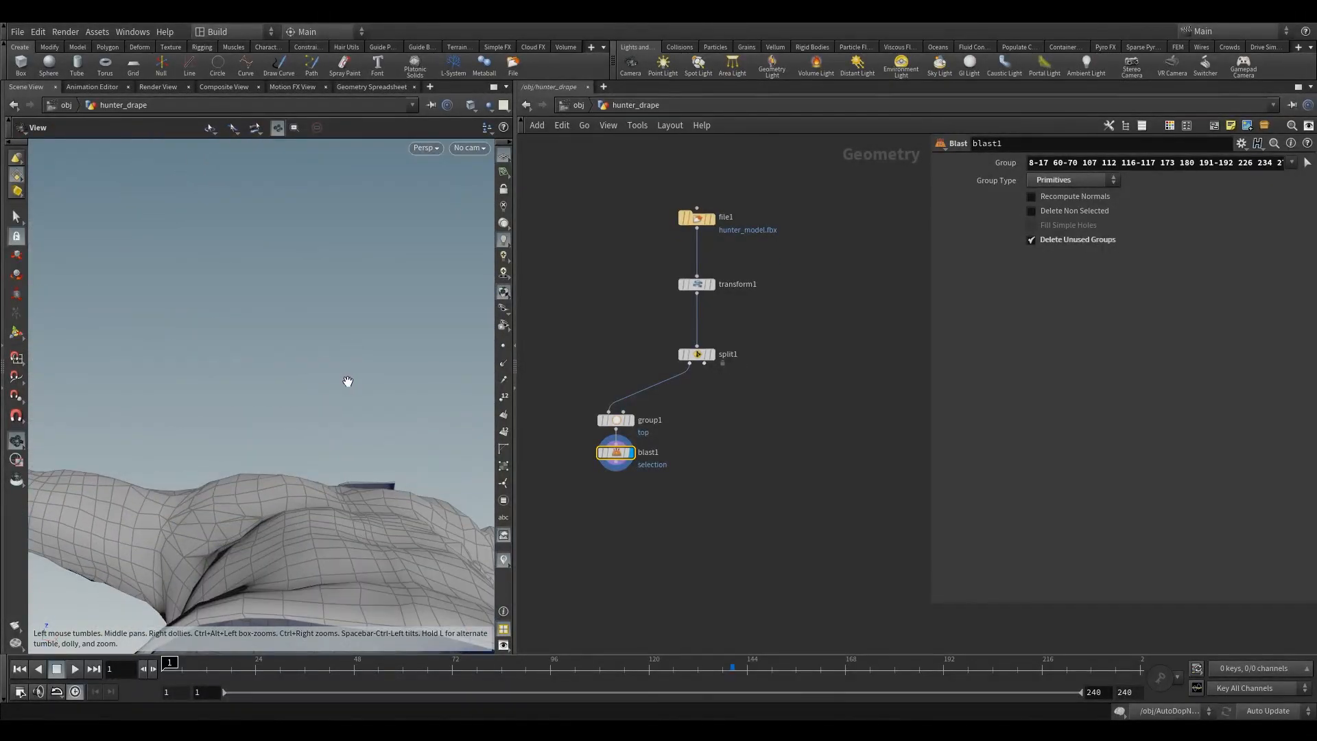
pyautogui.keyDown('alt'); pyautogui.moveTo(328, 440); pyautogui.dragTo(291, 470, button='right'); pyautogui.keyUp('alt')
pyautogui.keyDown('alt'); pyautogui.moveTo(291, 471); pyautogui.dragTo(274, 424); pyautogui.keyUp('alt')
pyautogui.keyDown('alt'); pyautogui.moveTo(275, 453); pyautogui.dragTo(279, 424, button='right'); pyautogui.keyUp('alt')
pyautogui.keyDown('alt'); pyautogui.moveTo(279, 424); pyautogui.dragTo(176, 491); pyautogui.keyUp('alt')
pyautogui.keyDown('alt'); pyautogui.moveTo(176, 491); pyautogui.dragTo(215, 470, button='right'); pyautogui.keyUp('alt')
pyautogui.keyDown('alt'); pyautogui.moveTo(215, 470); pyautogui.dragTo(250, 479); pyautogui.keyUp('alt')
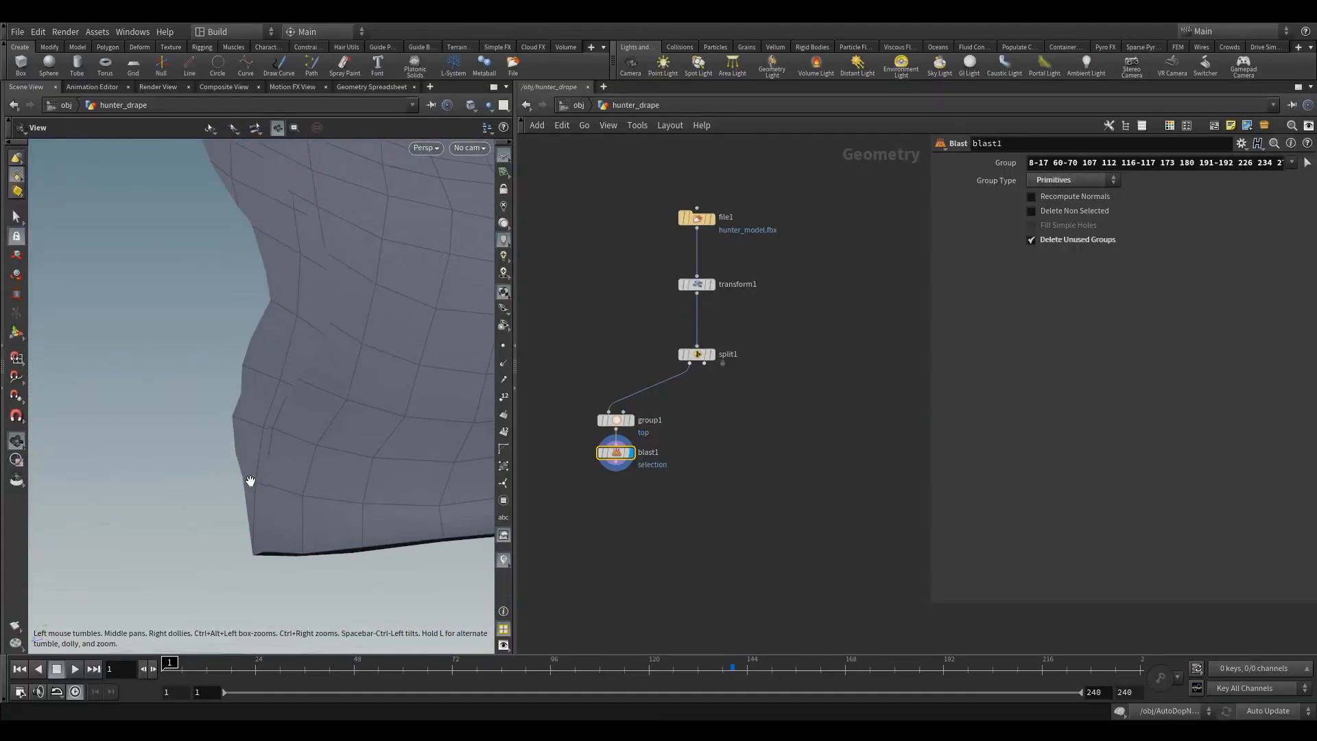
pyautogui.keyDown('alt'); pyautogui.moveTo(250, 479); pyautogui.dragTo(215, 500, button='right'); pyautogui.keyUp('alt')
pyautogui.keyDown('alt'); pyautogui.moveTo(214, 500); pyautogui.dragTo(220, 491); pyautogui.keyUp('alt')
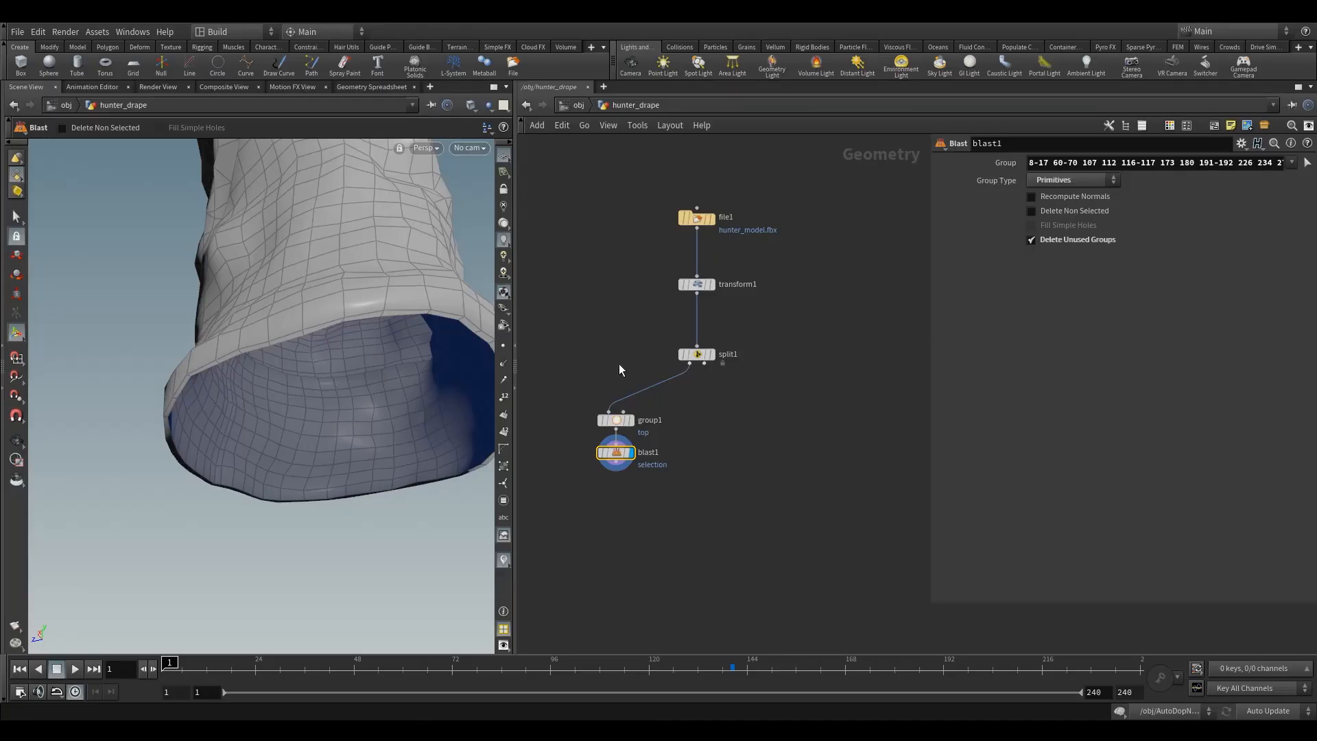
pyautogui.press('Delete')
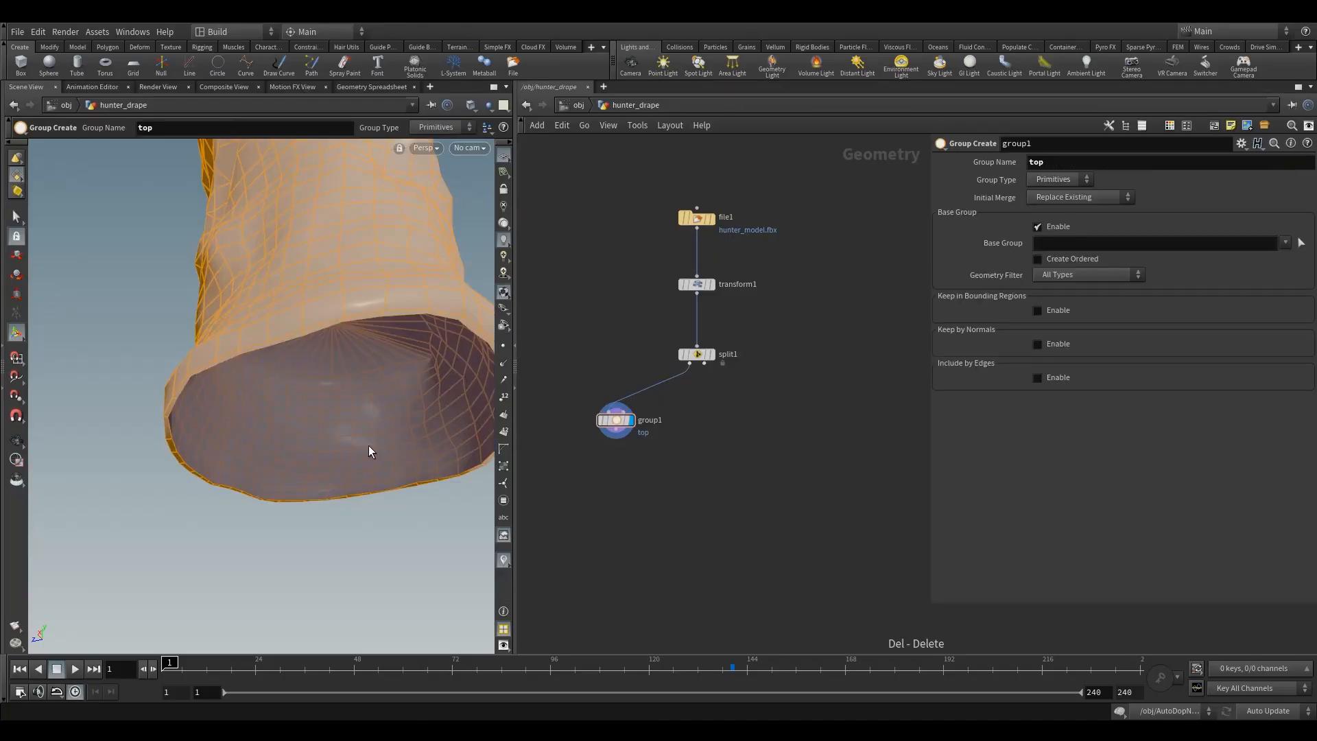
# Try to select the shirt's inner faces by growing the selection outward from the interior cap, and clear that selection.
pyautogui.keyDown('alt'); pyautogui.moveTo(369, 446); pyautogui.dragTo(304, 341); pyautogui.keyUp('alt')
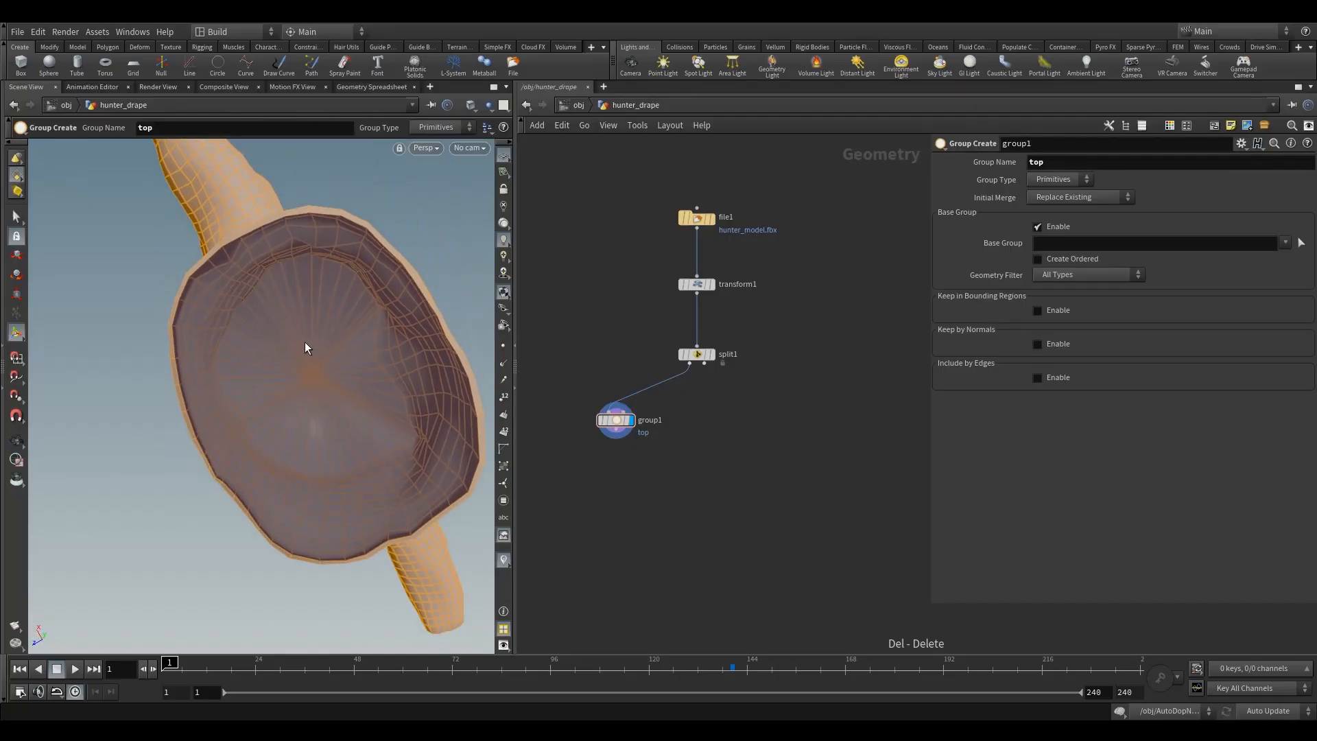
pyautogui.press('s')
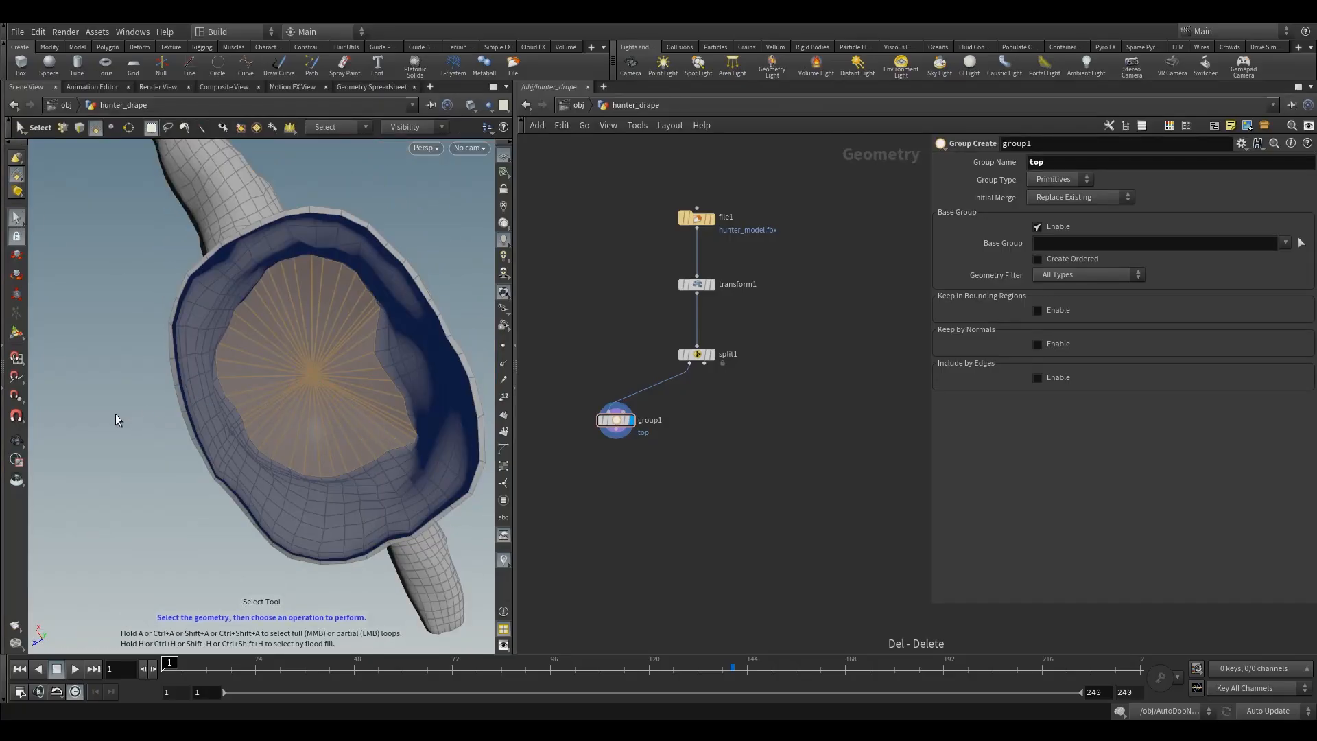
pyautogui.hotkey('shift', 'g')
pyautogui.hotkey('shift', 'g')
pyautogui.hotkey('shift', 'g')
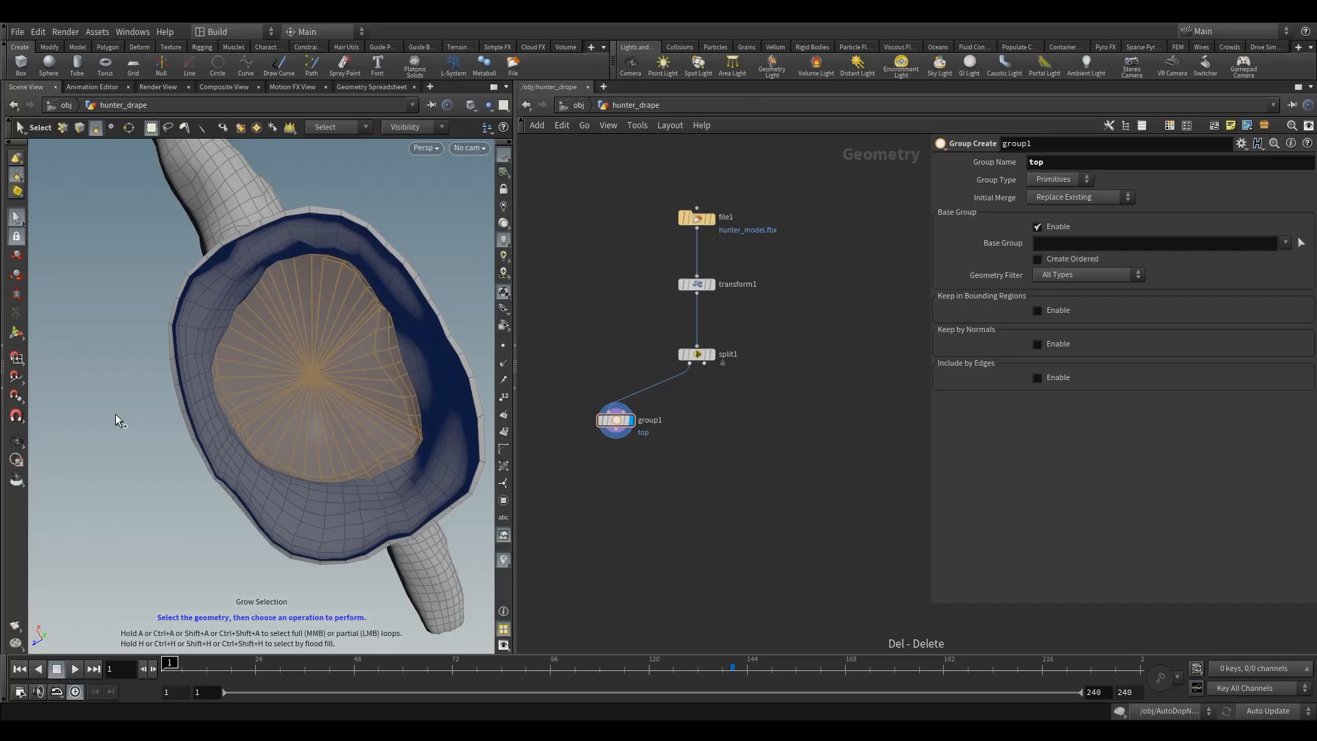
pyautogui.hotkey('shift', 'g')
pyautogui.hotkey('shift', 'g')
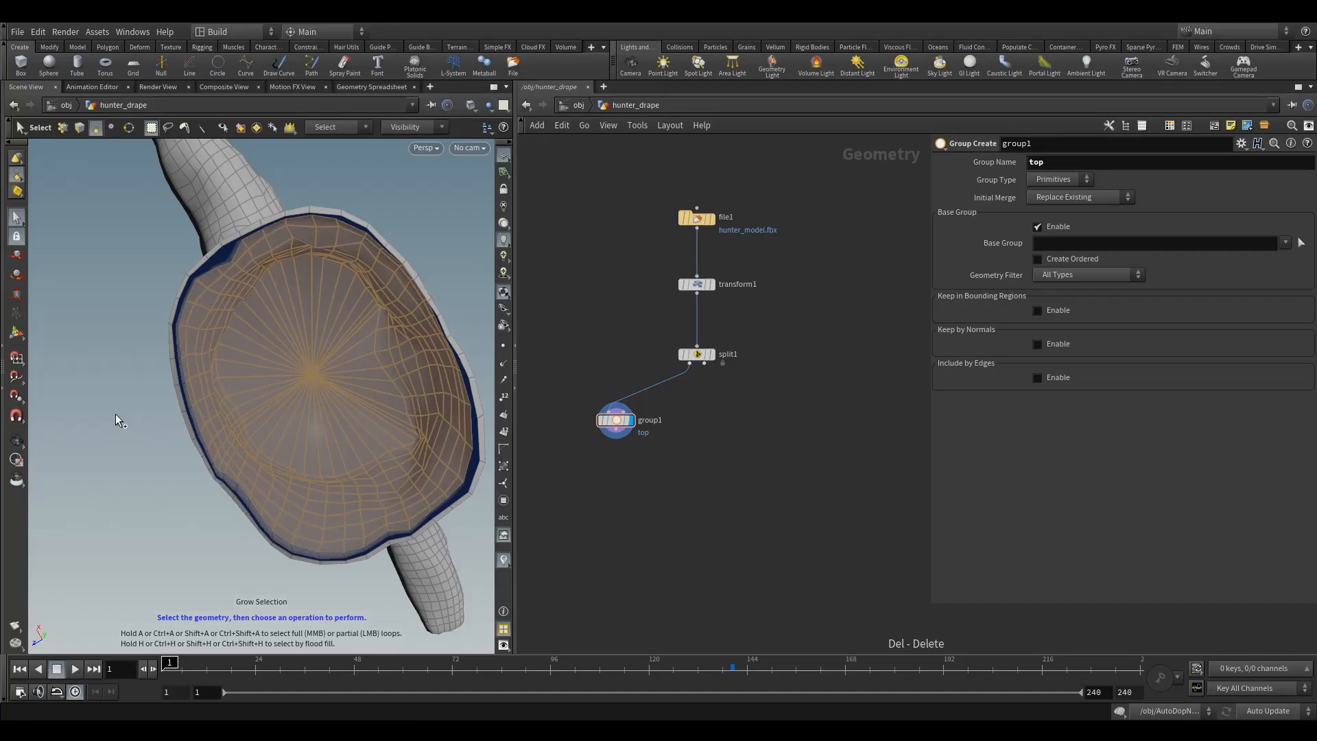
pyautogui.press('Escape')
pyautogui.moveTo(263, 332); pyautogui.dragTo(301, 439)
pyautogui.press('s')
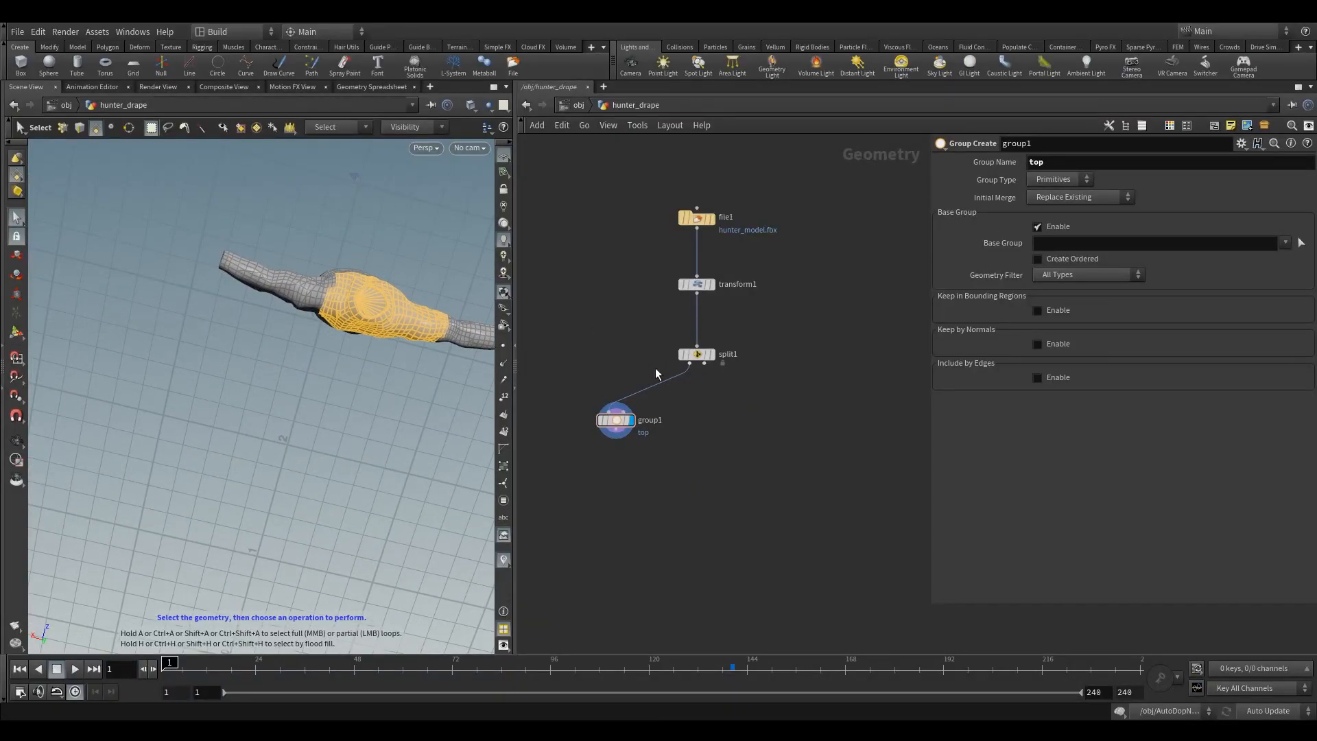
pyautogui.click(420, 284)
# Select the radial cap faces inside the shirt's neck opening.
pyautogui.press('Escape')
pyautogui.moveTo(373, 286); pyautogui.dragTo(287, 325)
pyautogui.scroll(5, 351, 307)
pyautogui.scroll(5, 286, 323)
pyautogui.press('s')
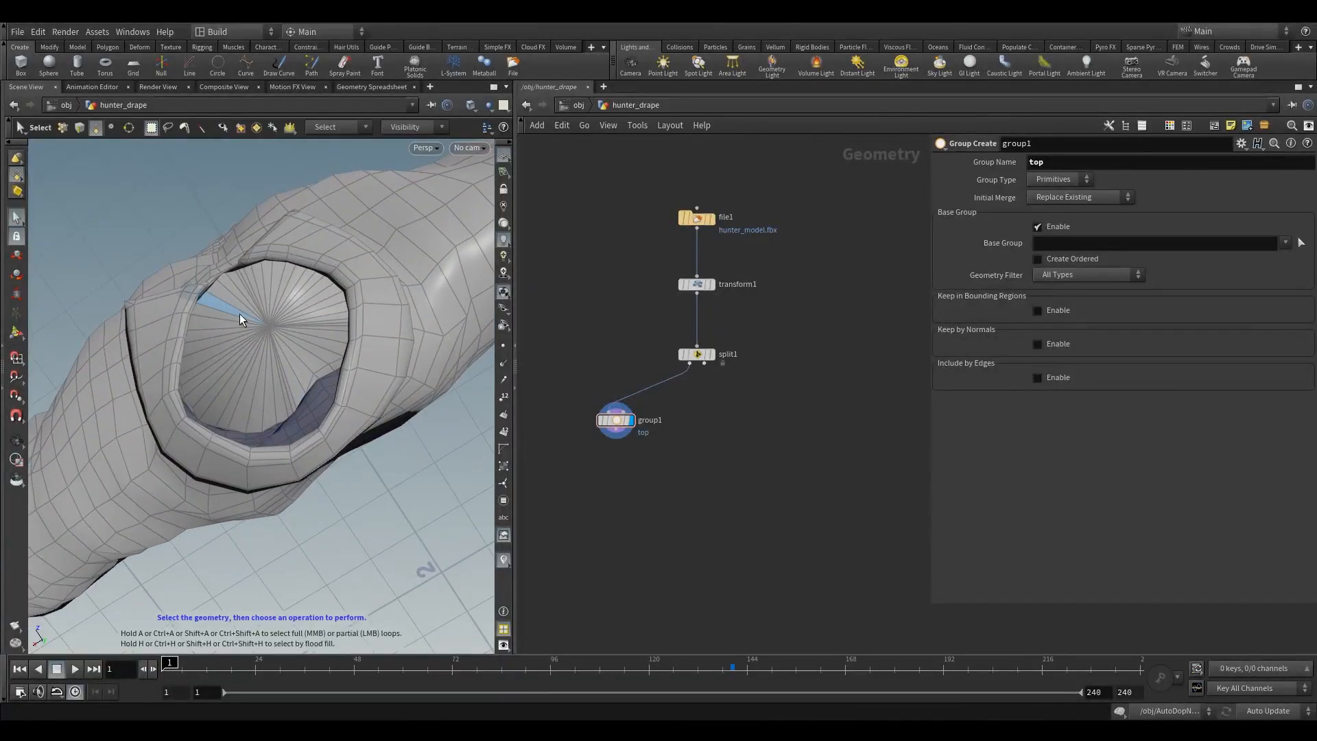
pyautogui.doubleClick(287, 351)
pyautogui.hotkey('shift', 'g')
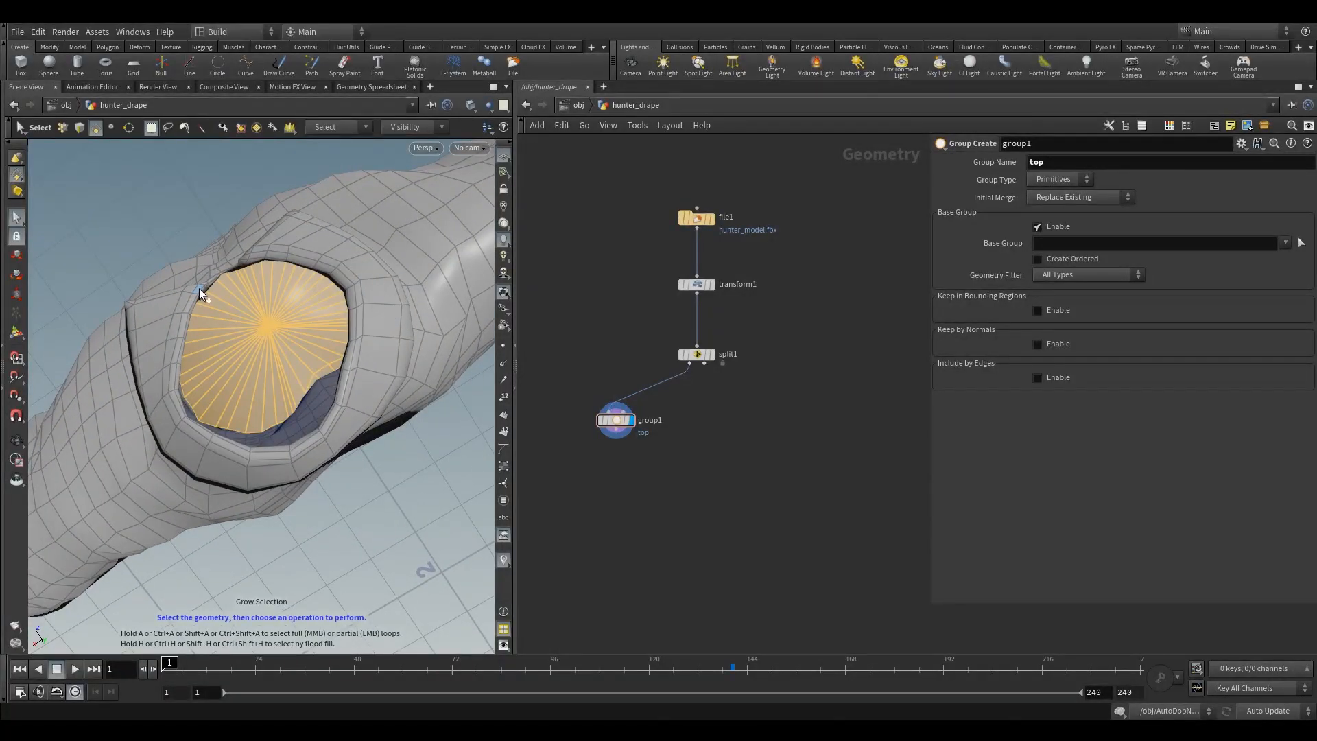
# Grow the cap selection repeatedly until it covers the shirt's inner surface down to the hem's rim.
pyautogui.press('Escape')
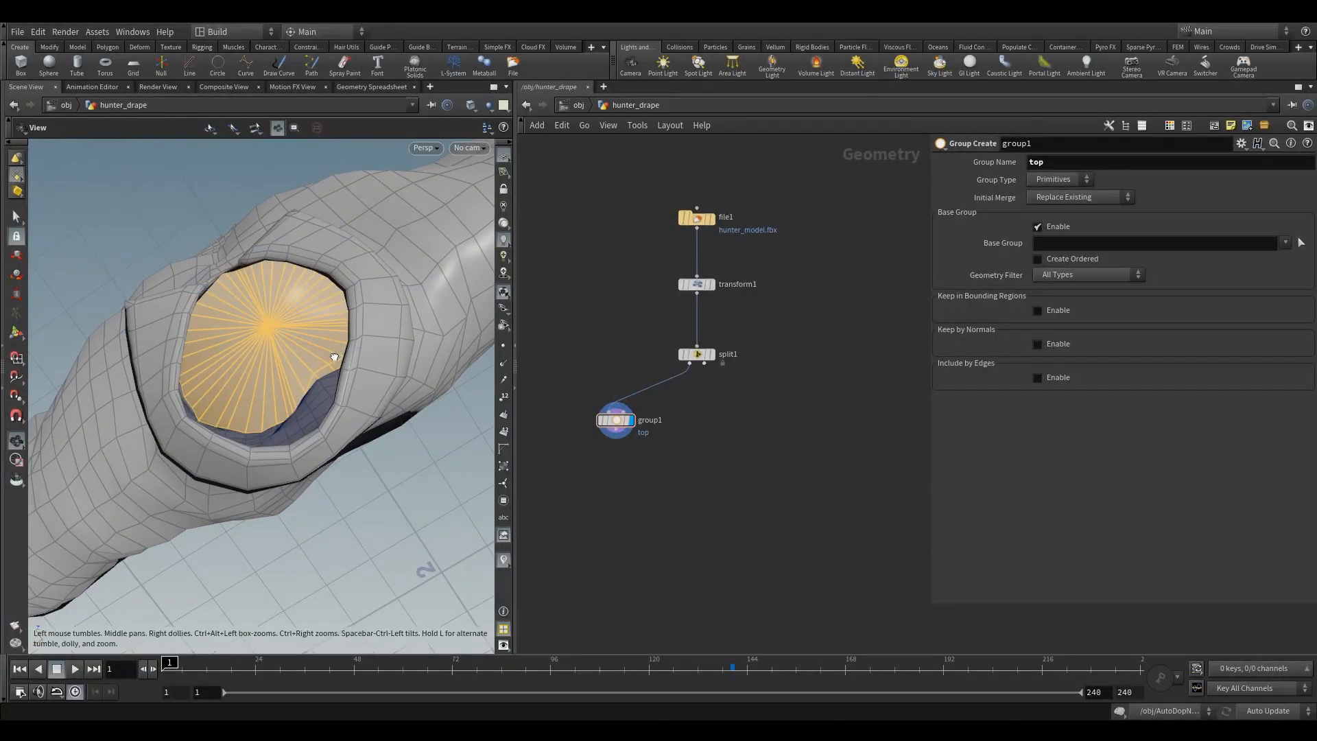
pyautogui.moveTo(337, 351); pyautogui.dragTo(253, 455)
pyautogui.scroll(10, 356, 320)
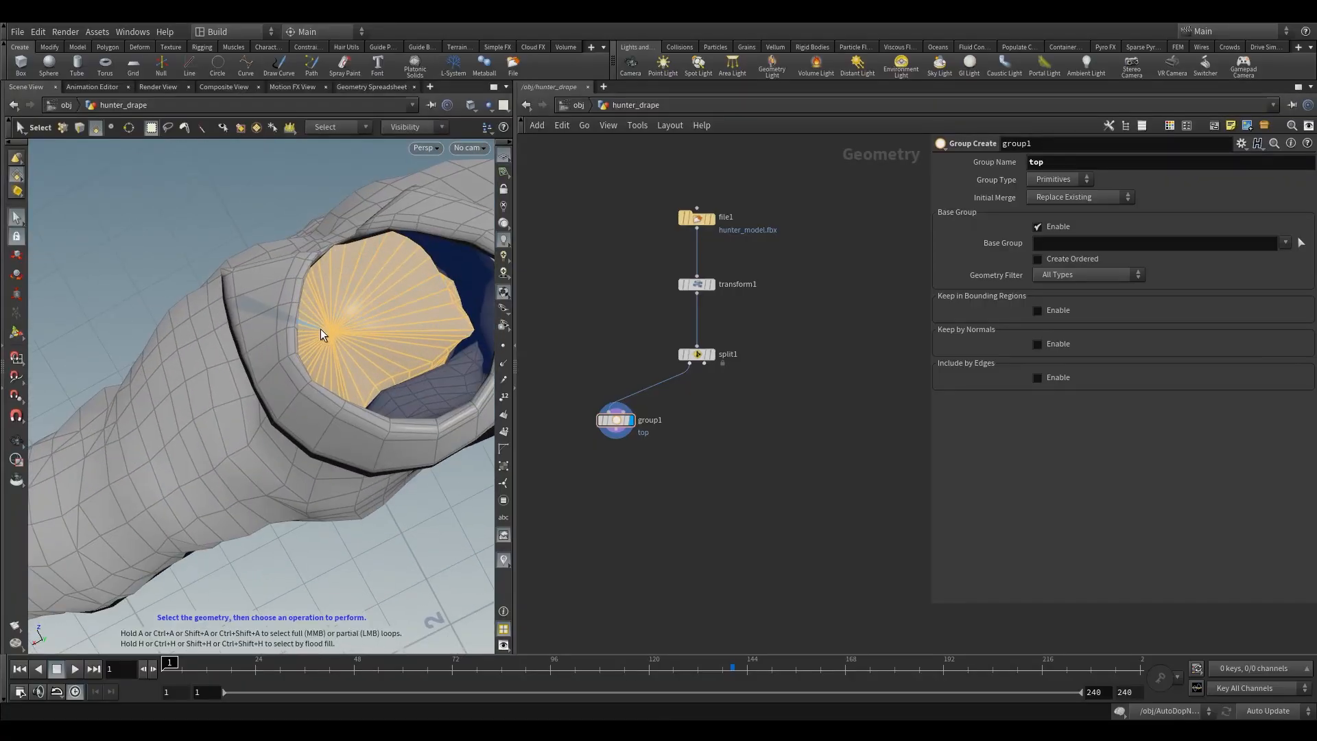
pyautogui.keyDown('alt'); pyautogui.moveTo(256, 307); pyautogui.dragTo(342, 462); pyautogui.keyUp('alt')
pyautogui.scroll(-8, 368, 427)
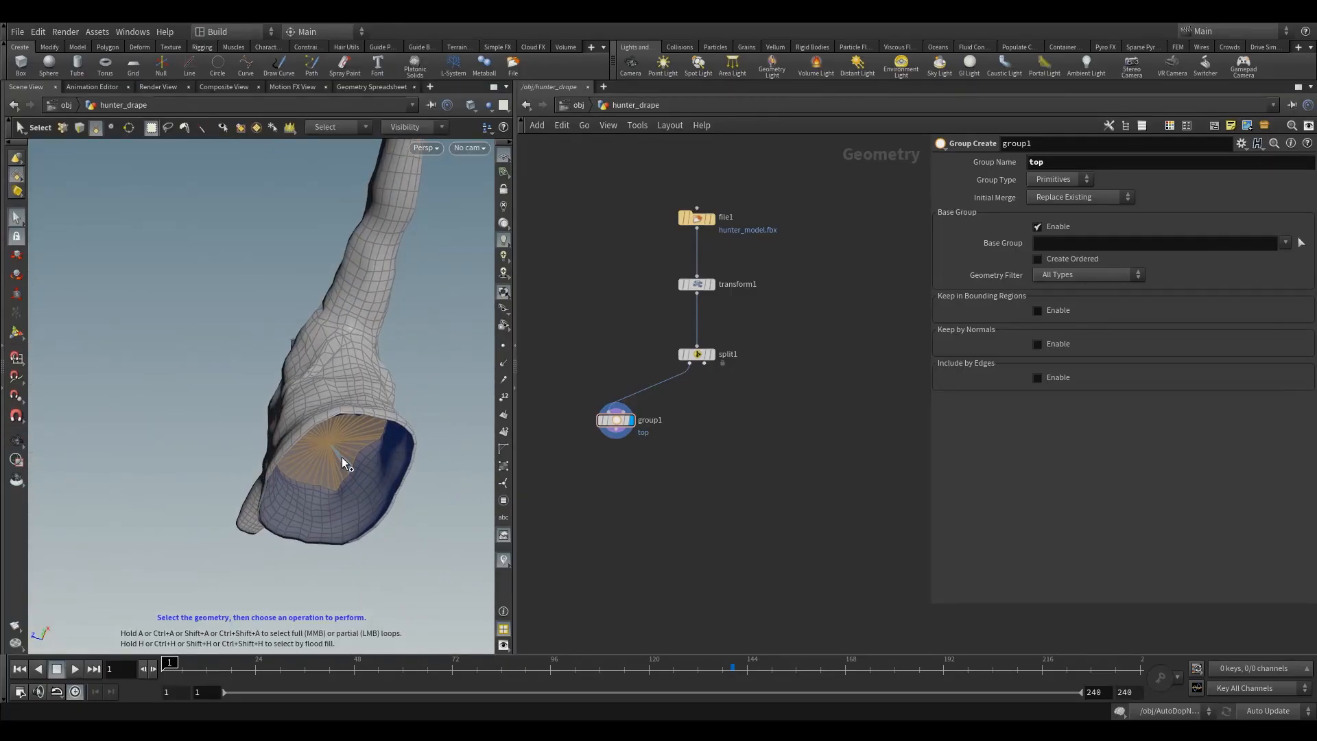
pyautogui.hotkey('shift', 'g')
pyautogui.hotkey('shift', 'g')
pyautogui.hotkey('shift', 'g')
pyautogui.hotkey('shift', 'g')
pyautogui.hotkey('shift', 'g')
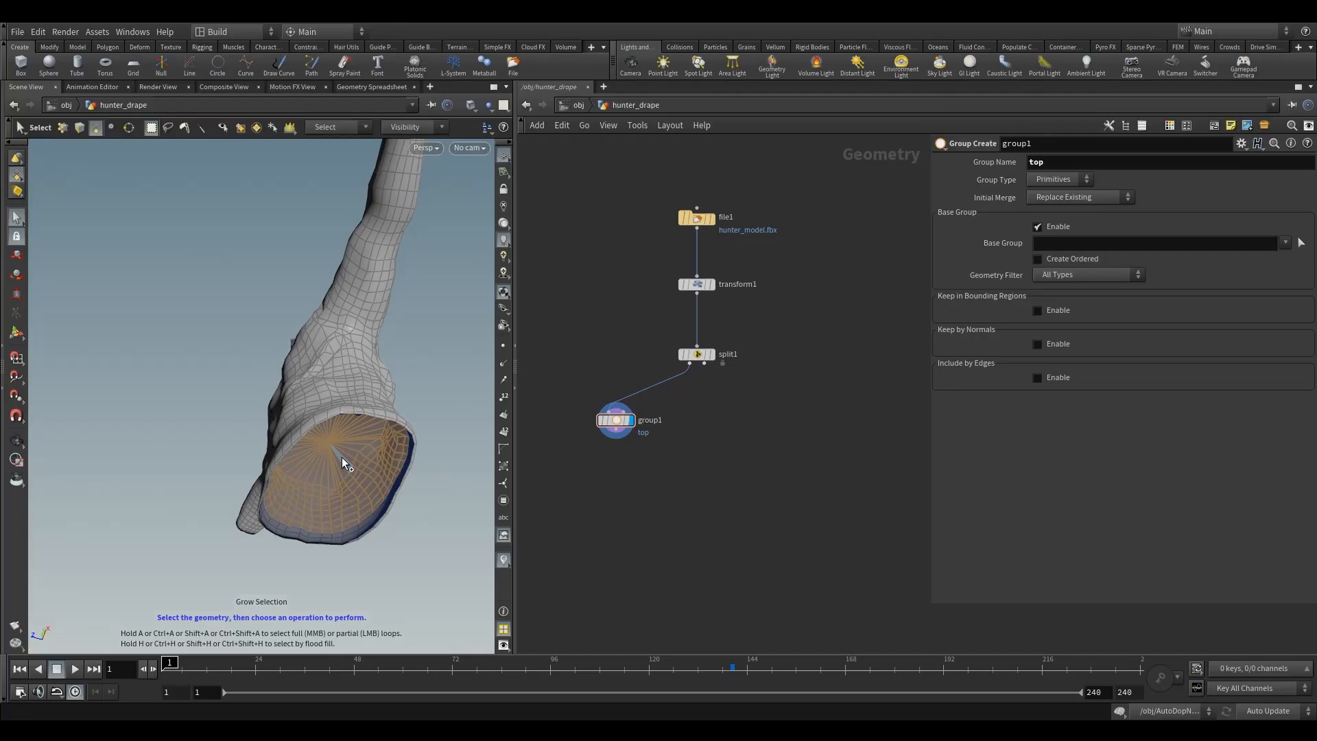
pyautogui.hotkey('shift', 'g')
pyautogui.hotkey('shift', 'g')
pyautogui.hotkey('shift', 'g')
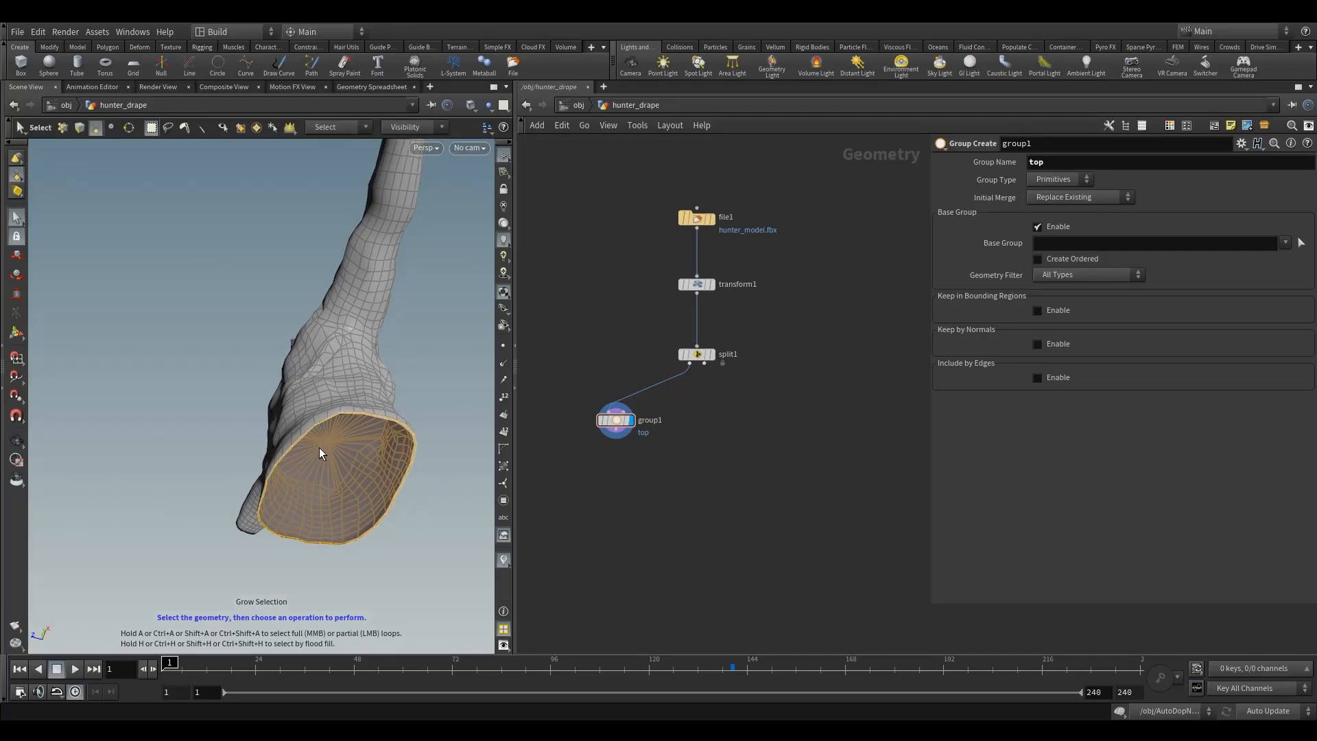
# Delete the selected inner shirt faces with a Blast node below group1.
pyautogui.keyDown('alt'); pyautogui.moveTo(319, 447); pyautogui.dragTo(306, 441); pyautogui.keyUp('alt')
pyautogui.keyDown('alt'); pyautogui.moveTo(306, 441); pyautogui.dragTo(344, 426, button='right'); pyautogui.keyUp('alt')
pyautogui.keyDown('alt'); pyautogui.moveTo(344, 426); pyautogui.dragTo(310, 416); pyautogui.keyUp('alt')
pyautogui.press('s')
pyautogui.press('Delete')
pyautogui.press('Escape')
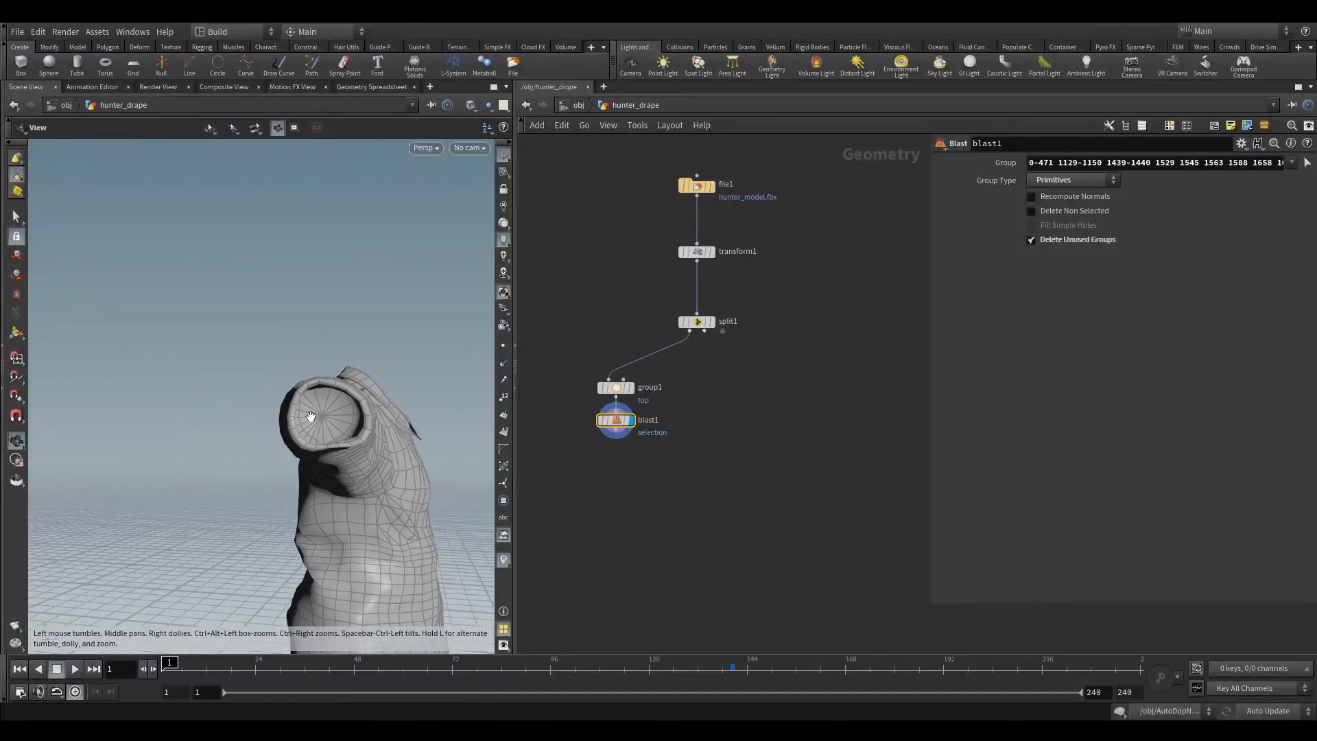
# Select the radial cap faces inside the shirt's sleeve openings.
pyautogui.press('Return')
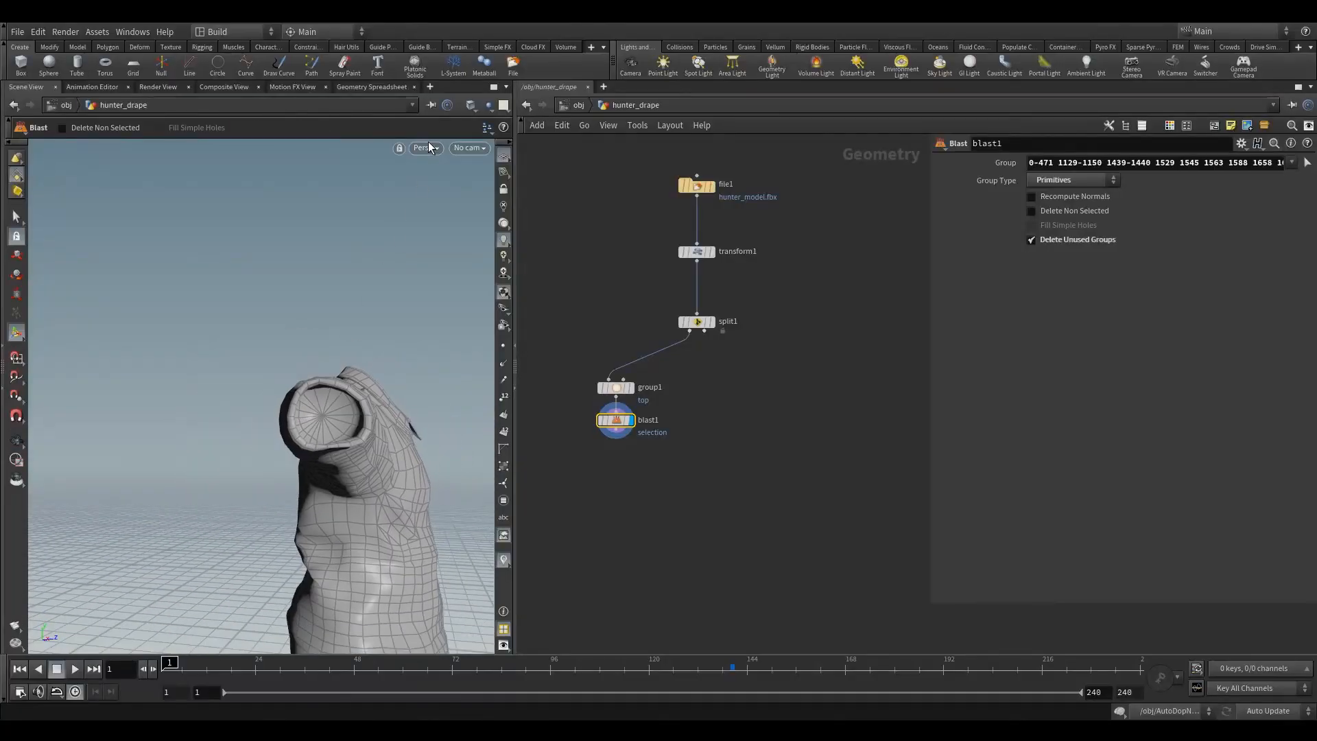
pyautogui.click(17, 217)
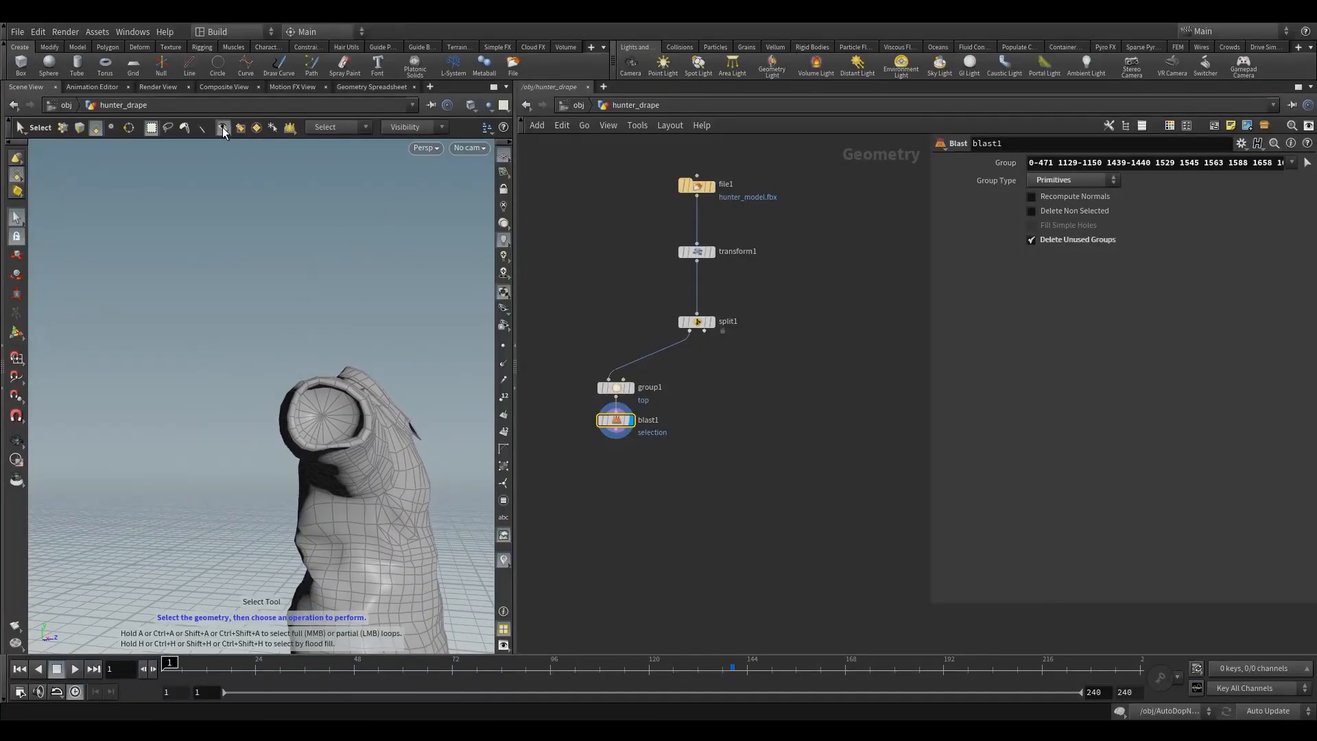
pyautogui.moveTo(312, 405); pyautogui.dragTo(409, 397)
pyautogui.keyDown('alt'); pyautogui.moveTo(409, 397); pyautogui.dragTo(276, 430, button='right'); pyautogui.keyUp('alt')
pyautogui.keyDown('alt'); pyautogui.moveTo(276, 429); pyautogui.dragTo(356, 410); pyautogui.keyUp('alt')
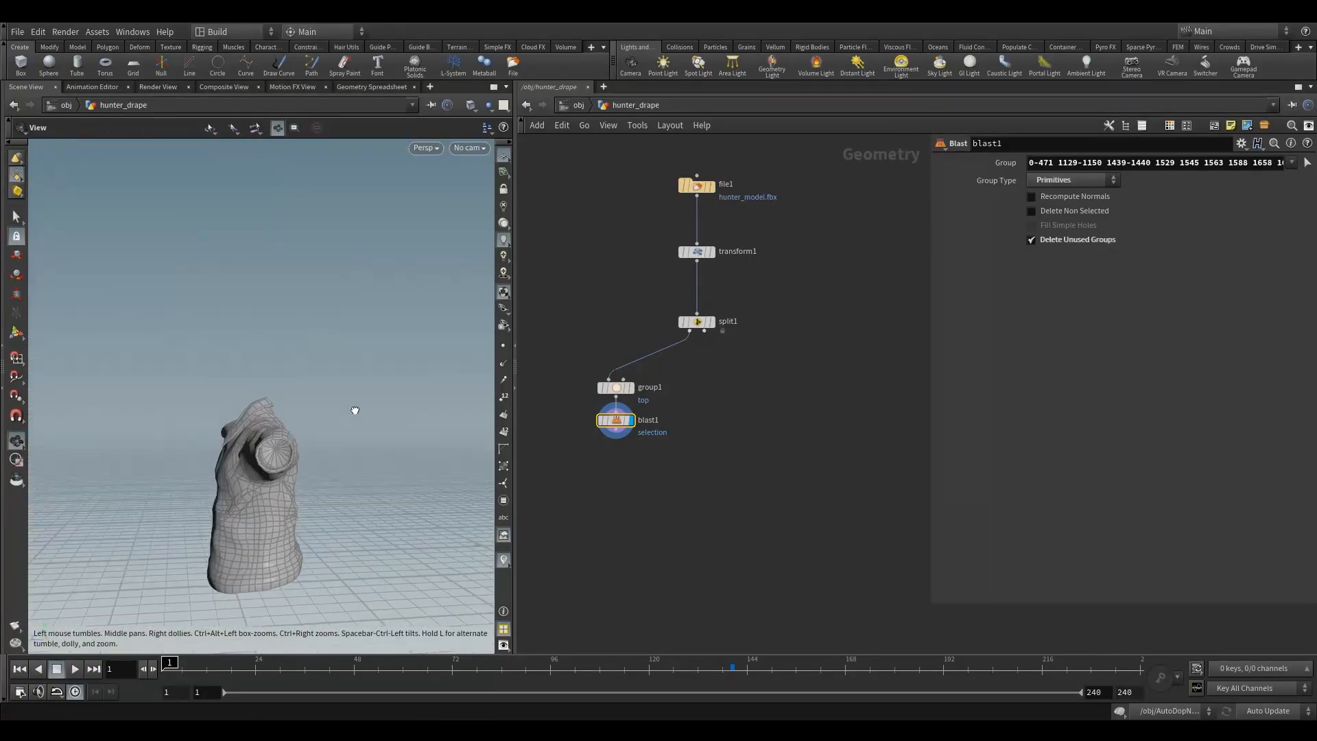
pyautogui.keyDown('alt'); pyautogui.moveTo(355, 410); pyautogui.dragTo(285, 430, button='right'); pyautogui.keyUp('alt')
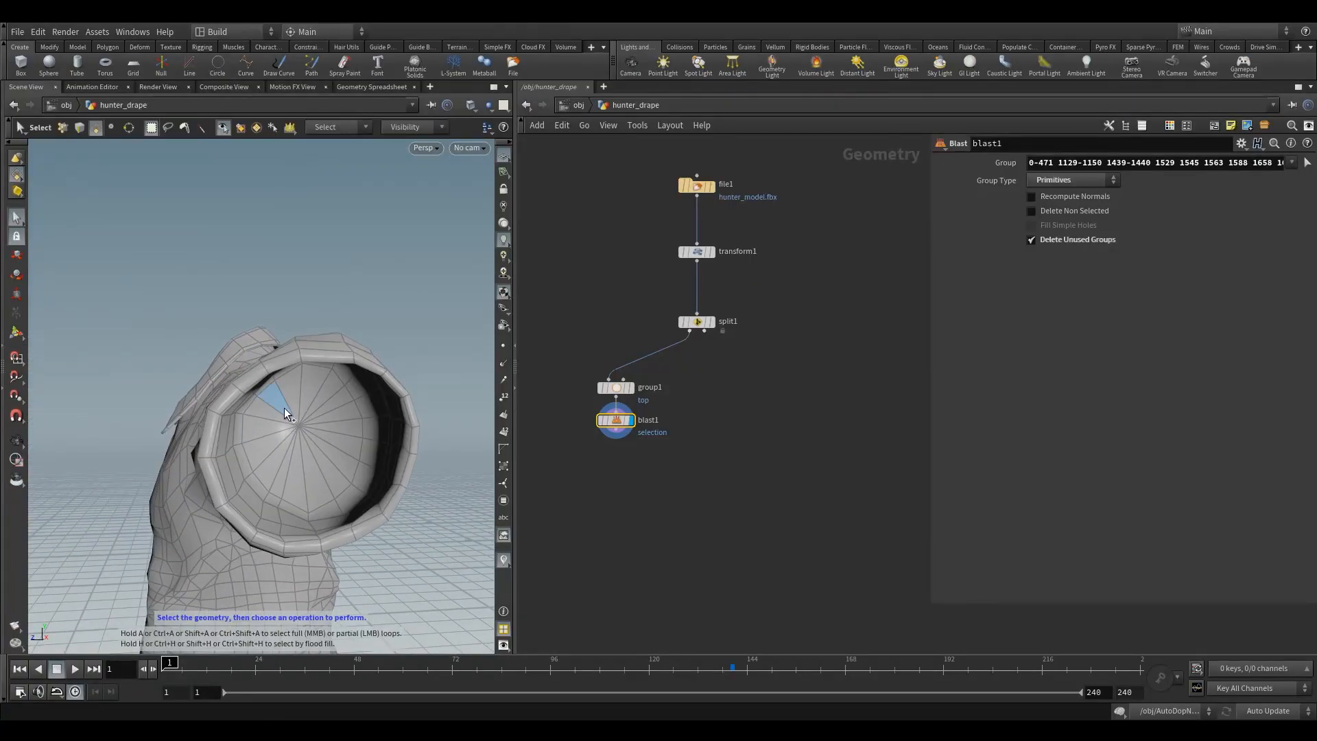
pyautogui.moveTo(284, 407); pyautogui.dragTo(319, 450)
# Grow the sleeve selection out to the cuff rims and delete those inner faces with a Blast node below blast1.
pyautogui.hotkey('shift', 'g')
pyautogui.hotkey('shift', 'g')
pyautogui.hotkey('shift', 'g')
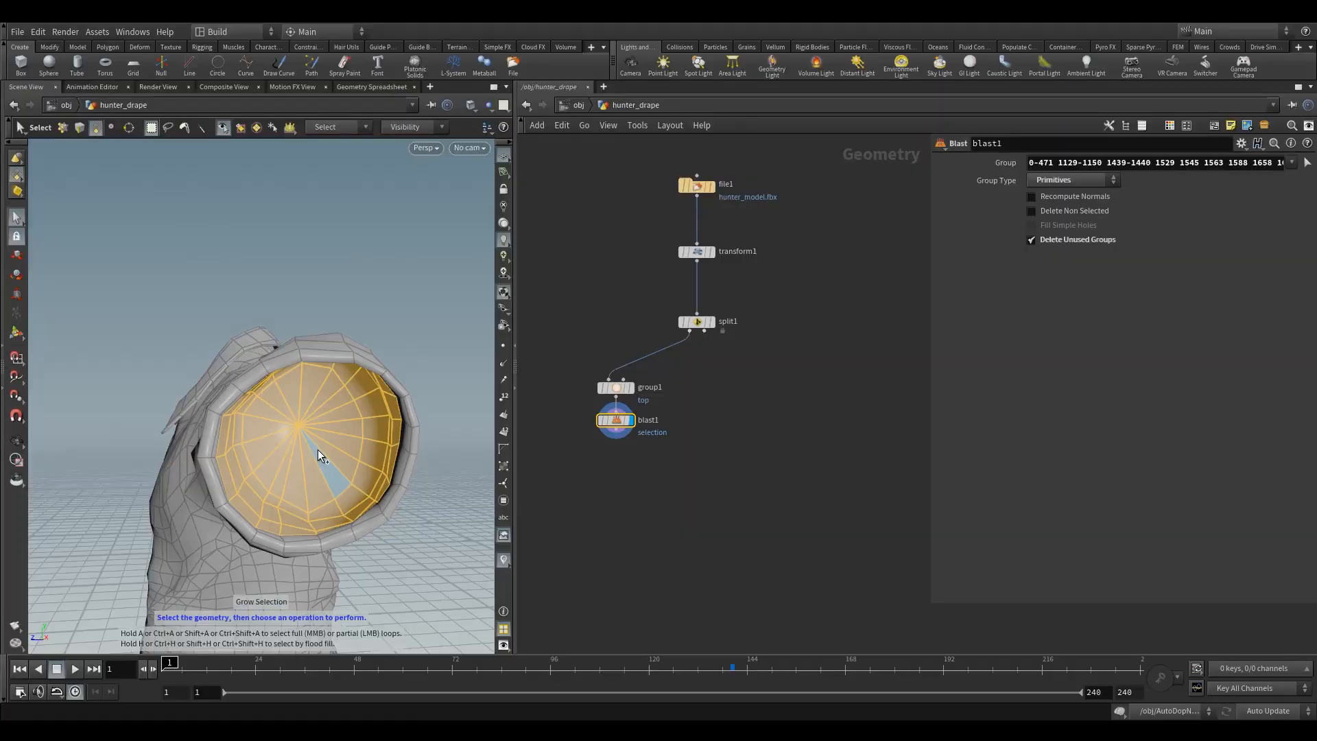
pyautogui.hotkey('shift', 'g')
pyautogui.hotkey('shift', 'g')
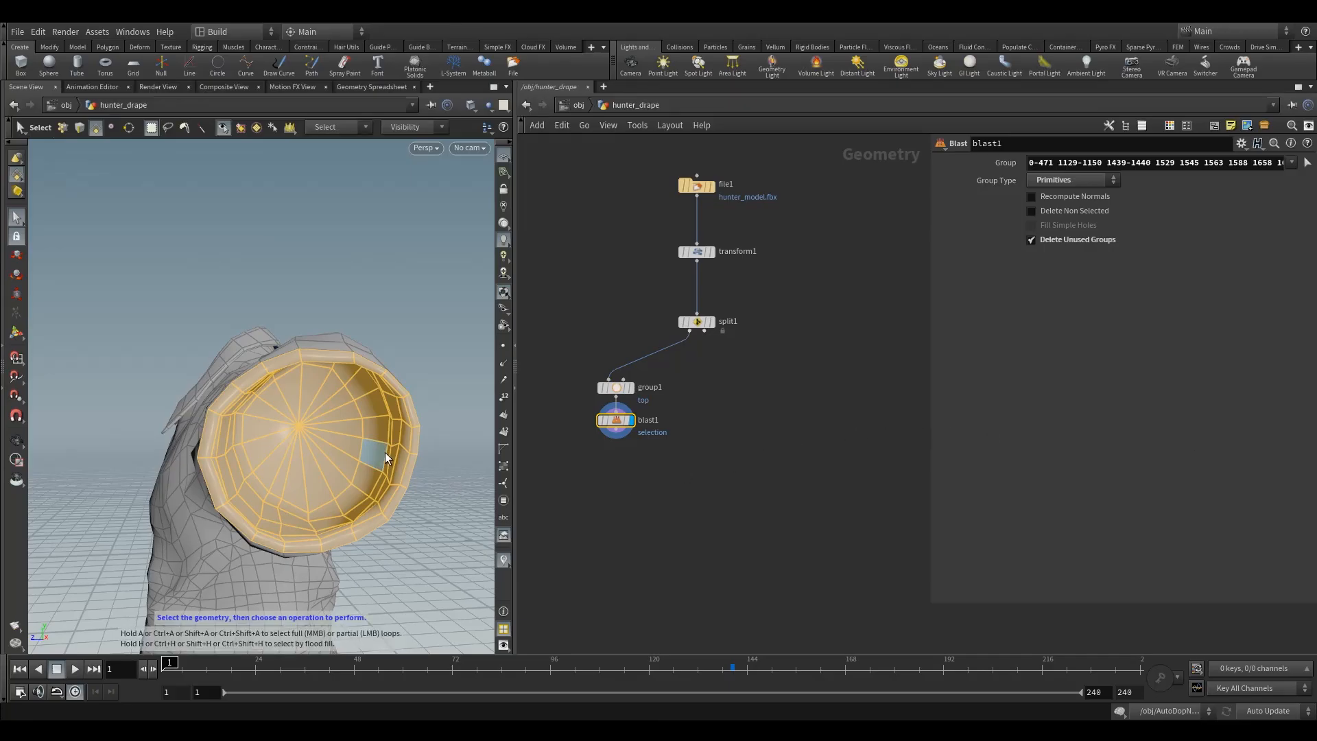
pyautogui.keyDown('alt'); pyautogui.moveTo(392, 394); pyautogui.dragTo(364, 395); pyautogui.keyUp('alt')
pyautogui.press('Delete')
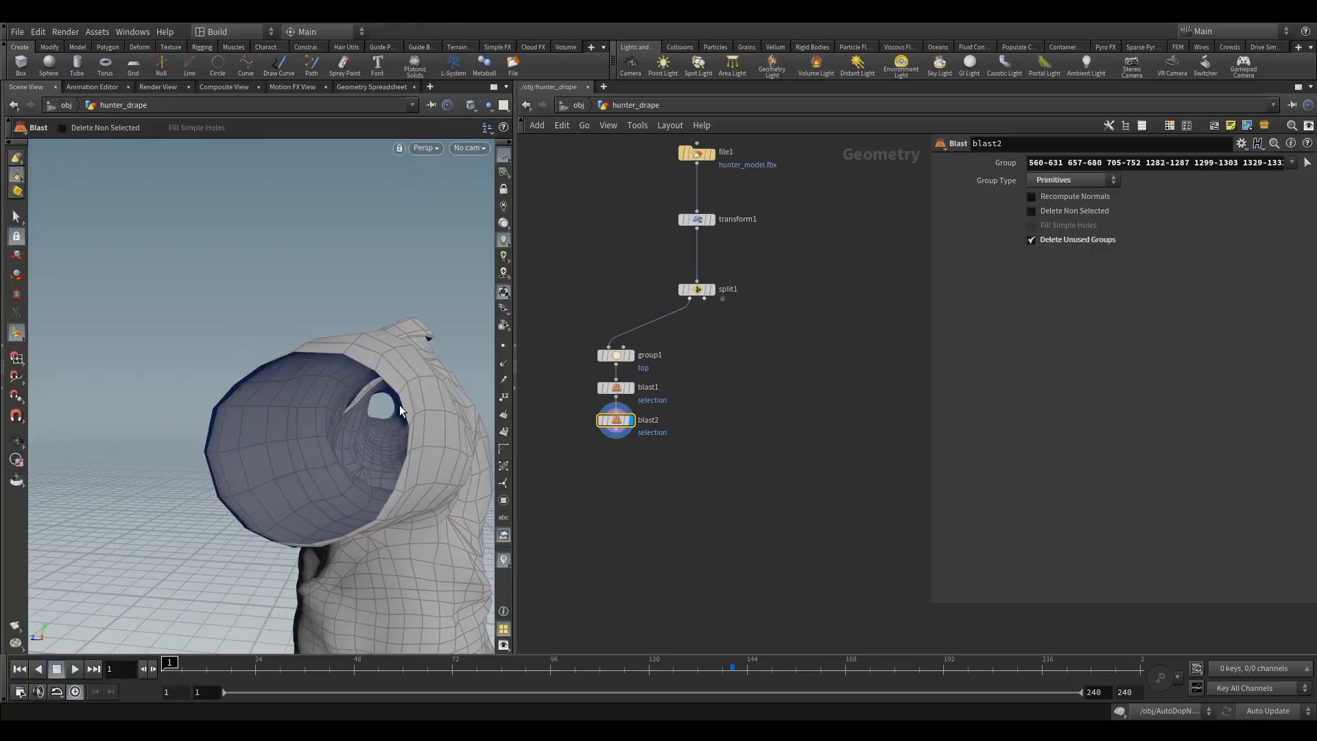
# Rename the split1 node as split_top.
pyautogui.keyDown('alt'); pyautogui.moveTo(412, 406); pyautogui.dragTo(413, 437, button='right'); pyautogui.keyUp('alt')
pyautogui.keyDown('alt'); pyautogui.moveTo(413, 438); pyautogui.dragTo(234, 441); pyautogui.keyUp('alt')
pyautogui.moveTo(681, 313); pyautogui.dragTo(640, 300, button='middle')
pyautogui.moveTo(592, 257); pyautogui.dragTo(712, 316)
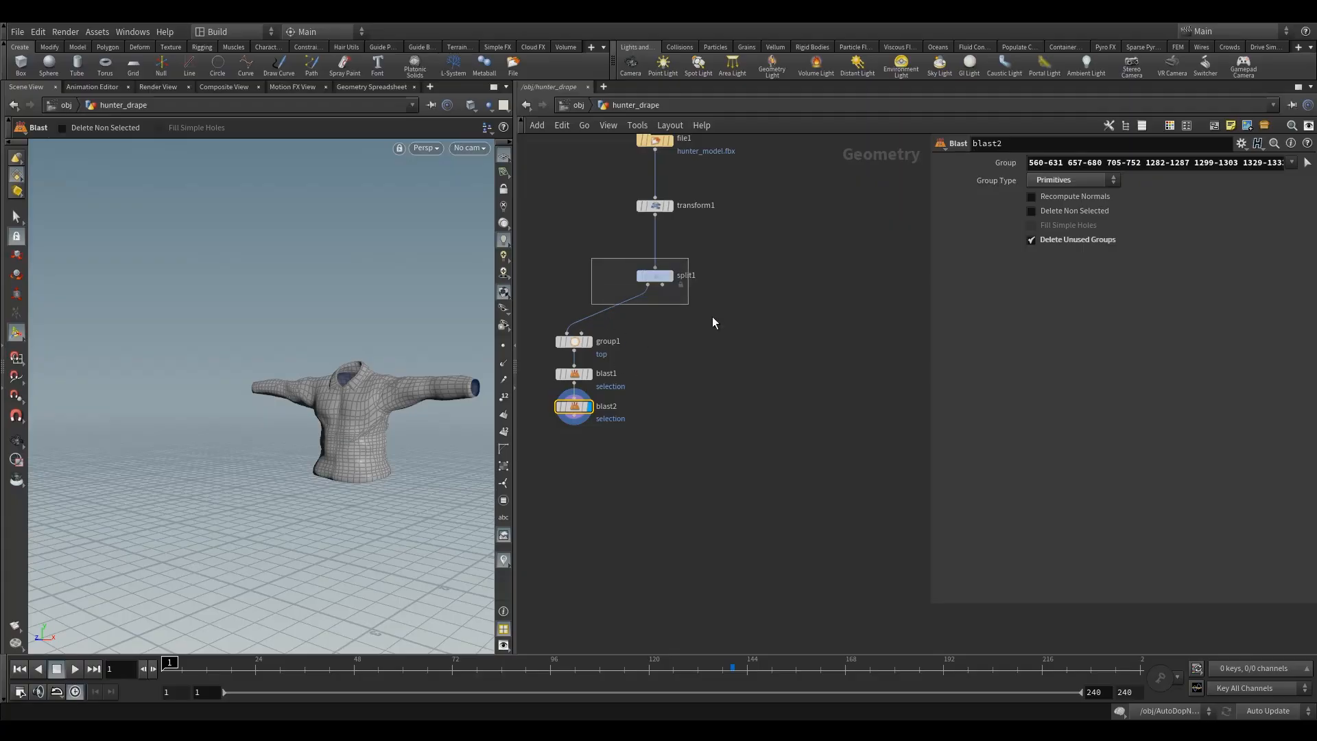
pyautogui.click(692, 275)
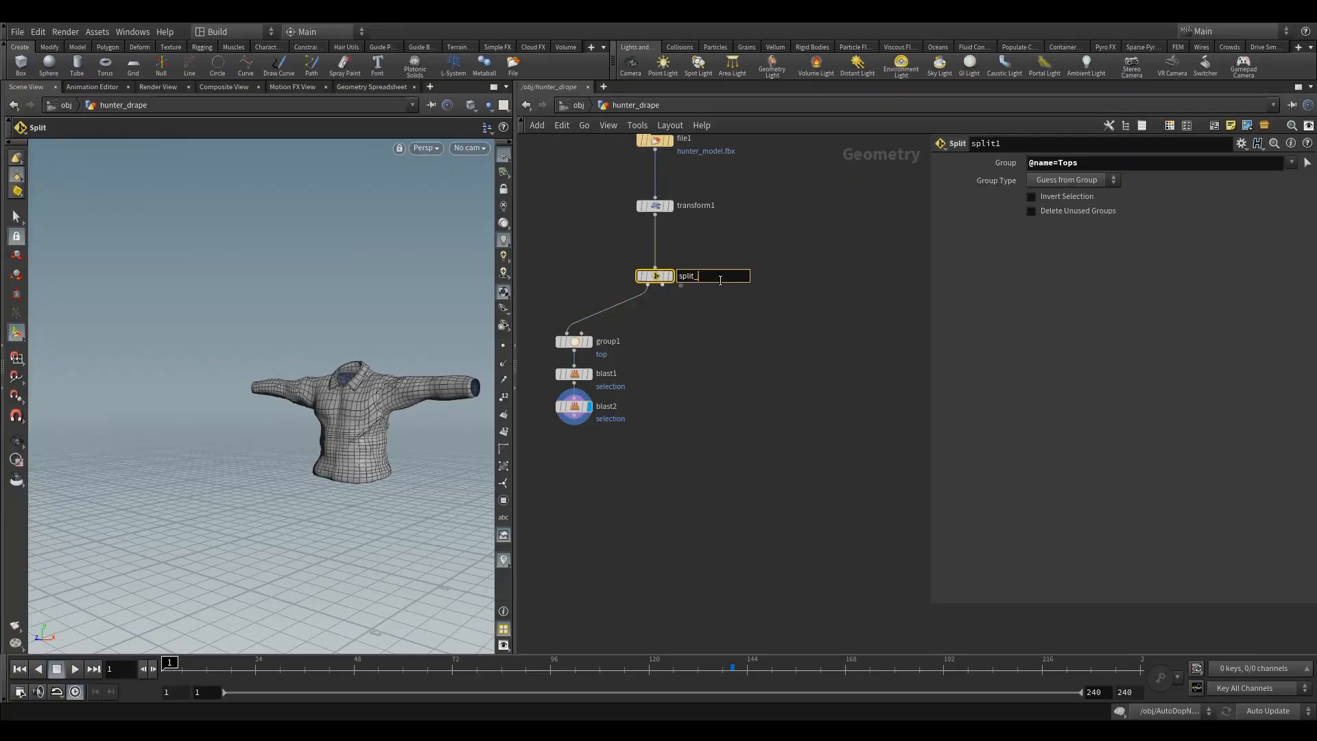
pyautogui.write('split_top')
pyautogui.press('Return')
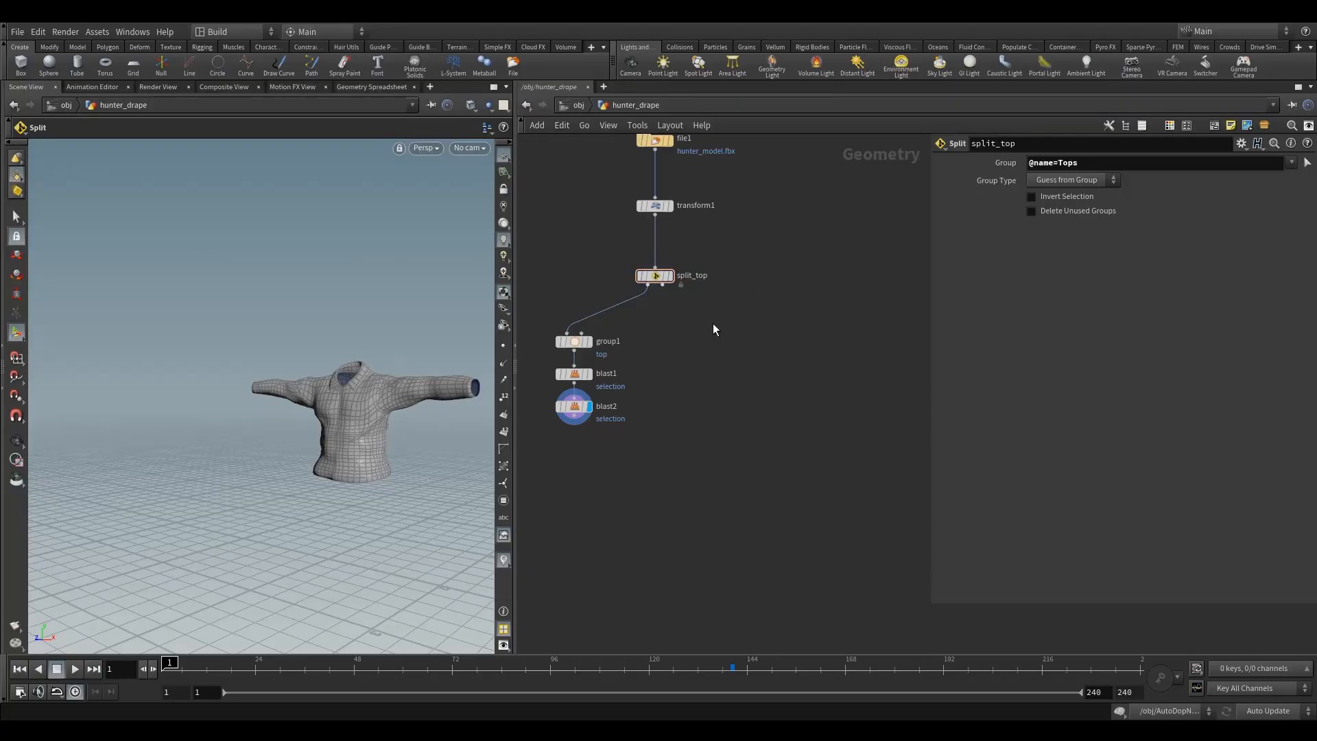
# Duplicate split_top and feed the copy from split_top's second, non-selected output.
pyautogui.keyDown('alt'); pyautogui.moveTo(653, 276); pyautogui.dragTo(791, 334); pyautogui.keyUp('alt')
pyautogui.click(662, 285)
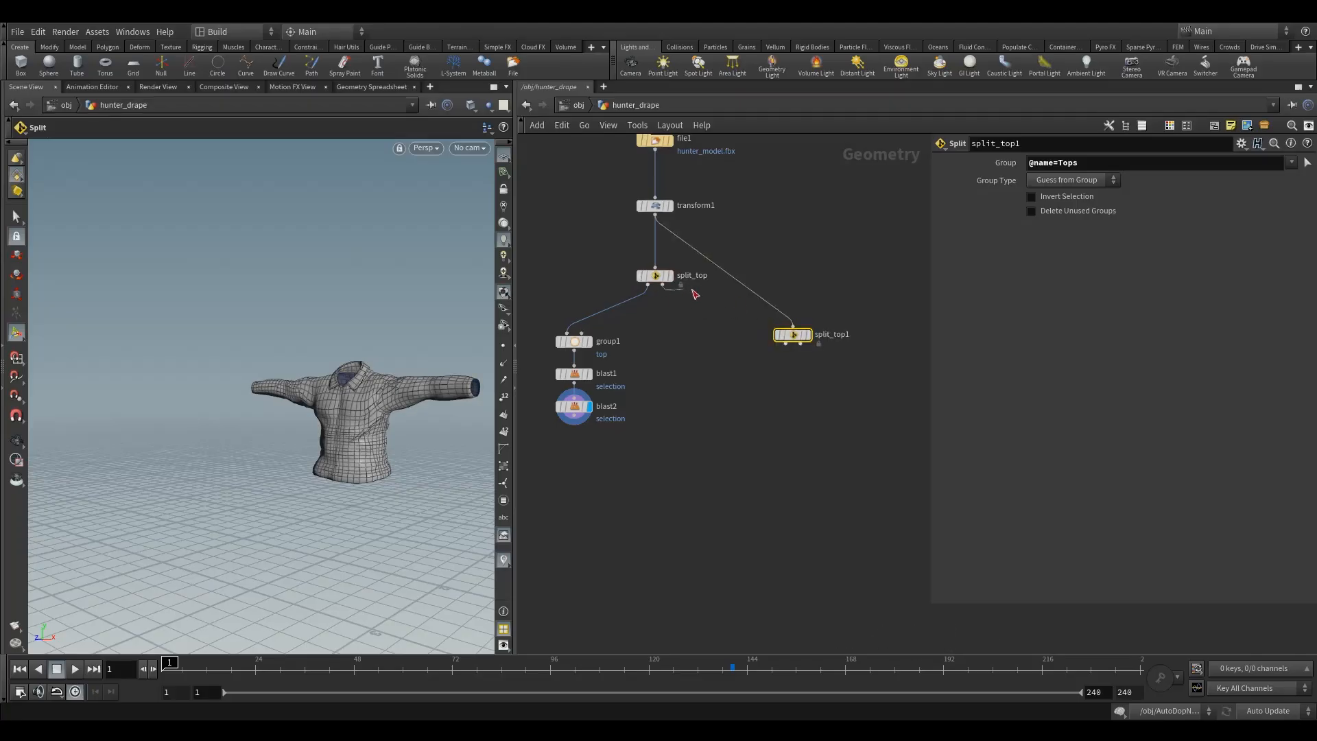
pyautogui.click(792, 327)
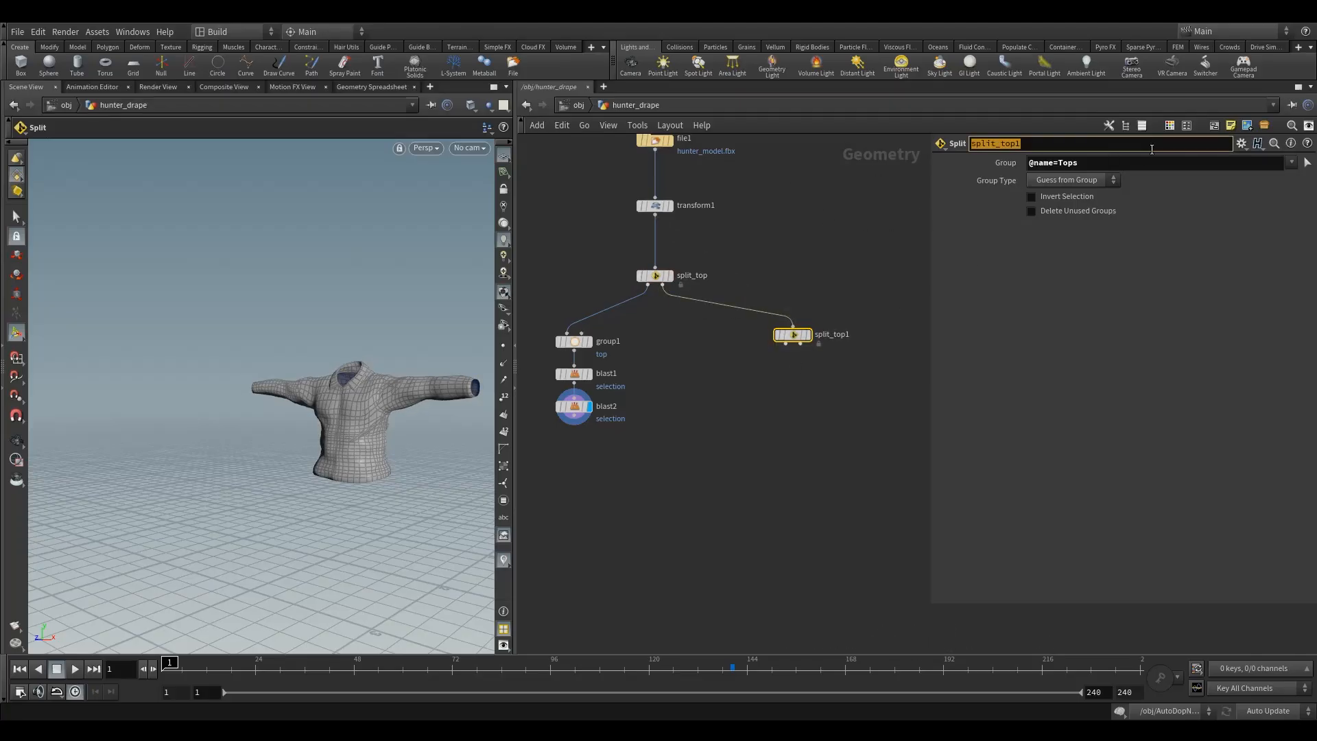
pyautogui.press('Tab')
pyautogui.press('BackSpace')
pyautogui.click(1292, 162)
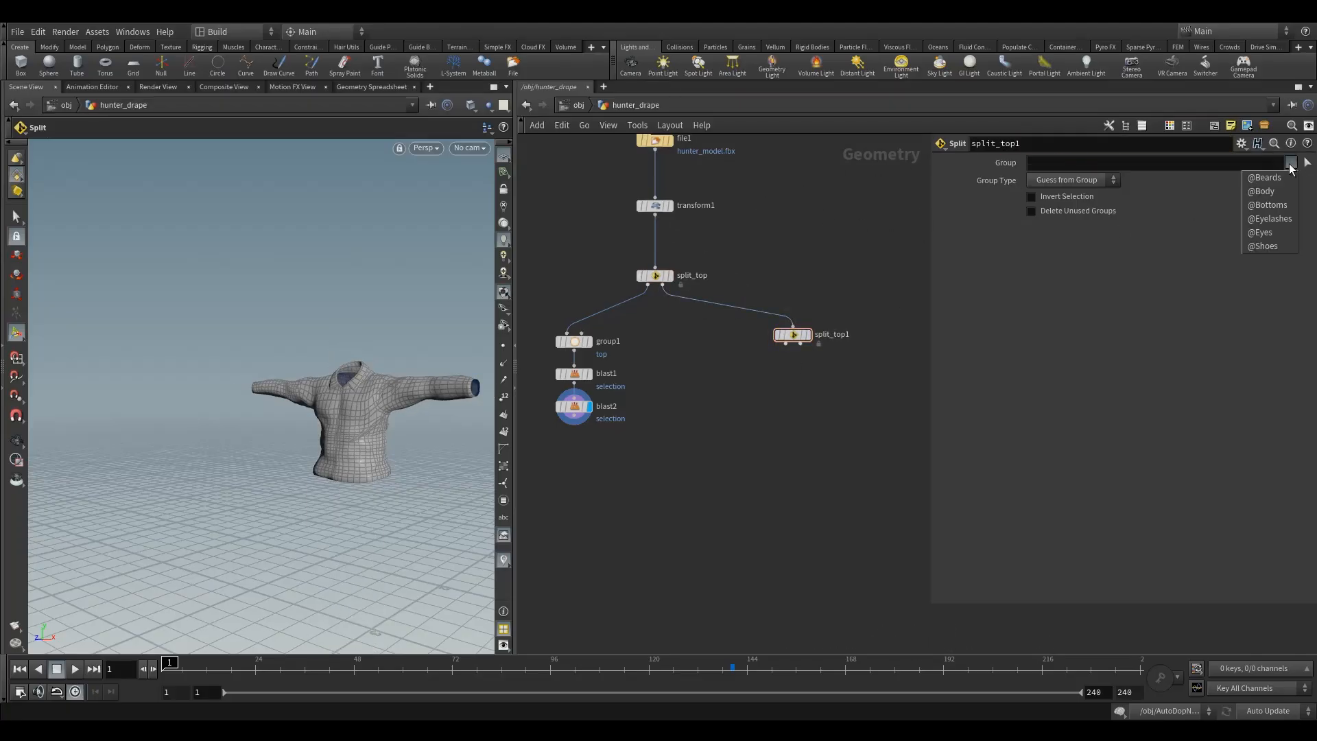
pyautogui.click(1280, 205)
pyautogui.click(808, 334)
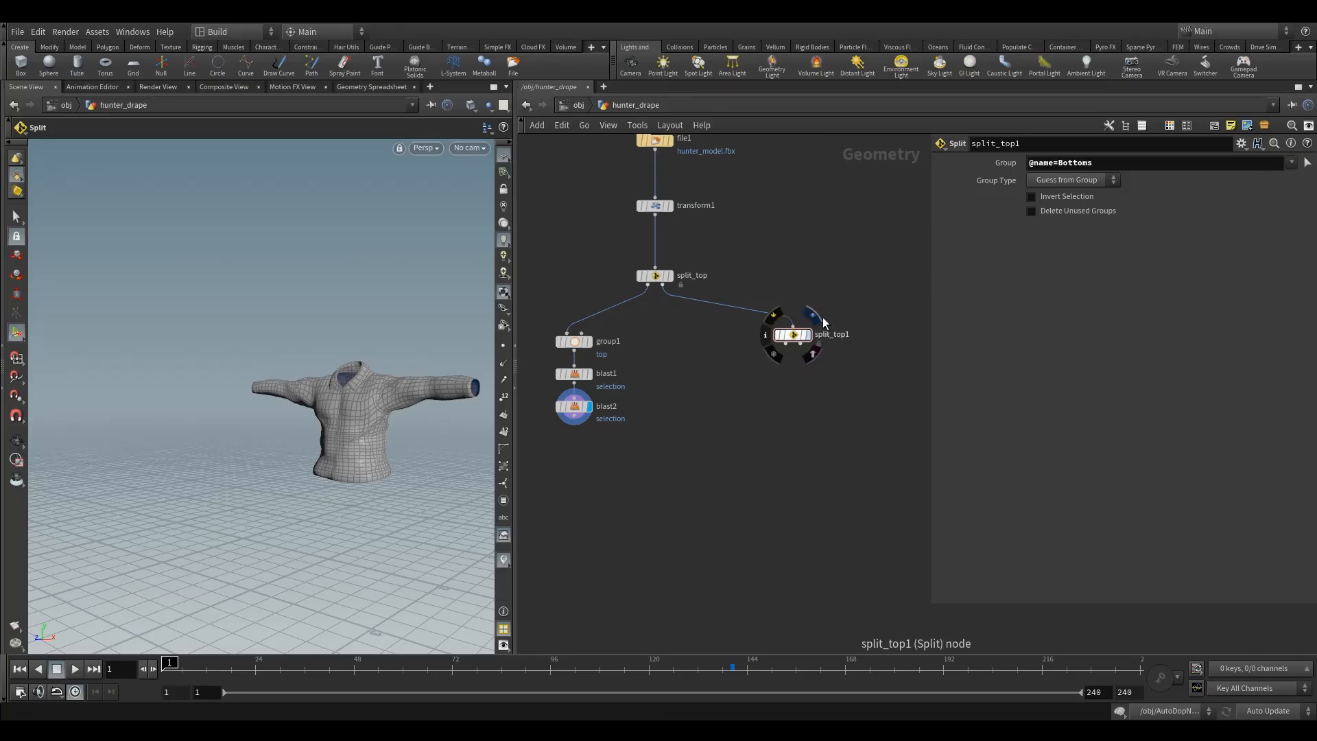
pyautogui.doubleClick(844, 335)
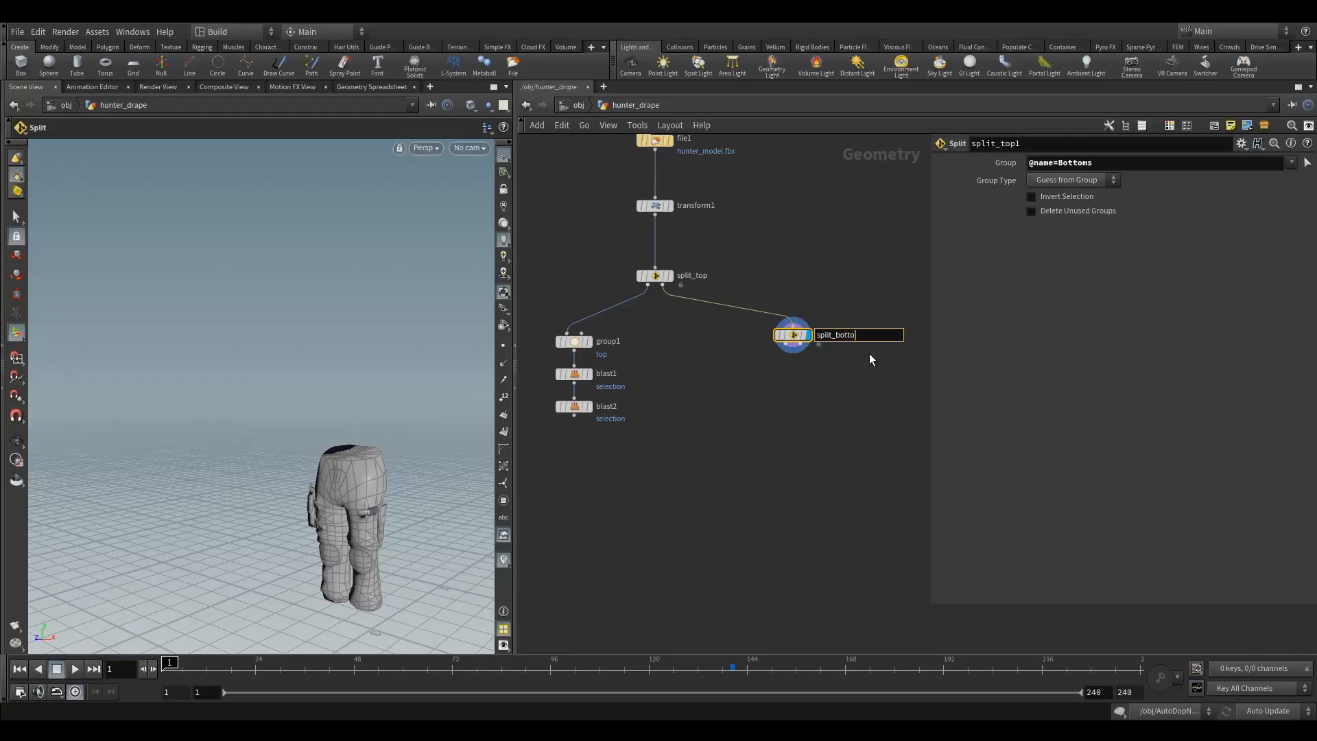
pyautogui.click(713, 441)
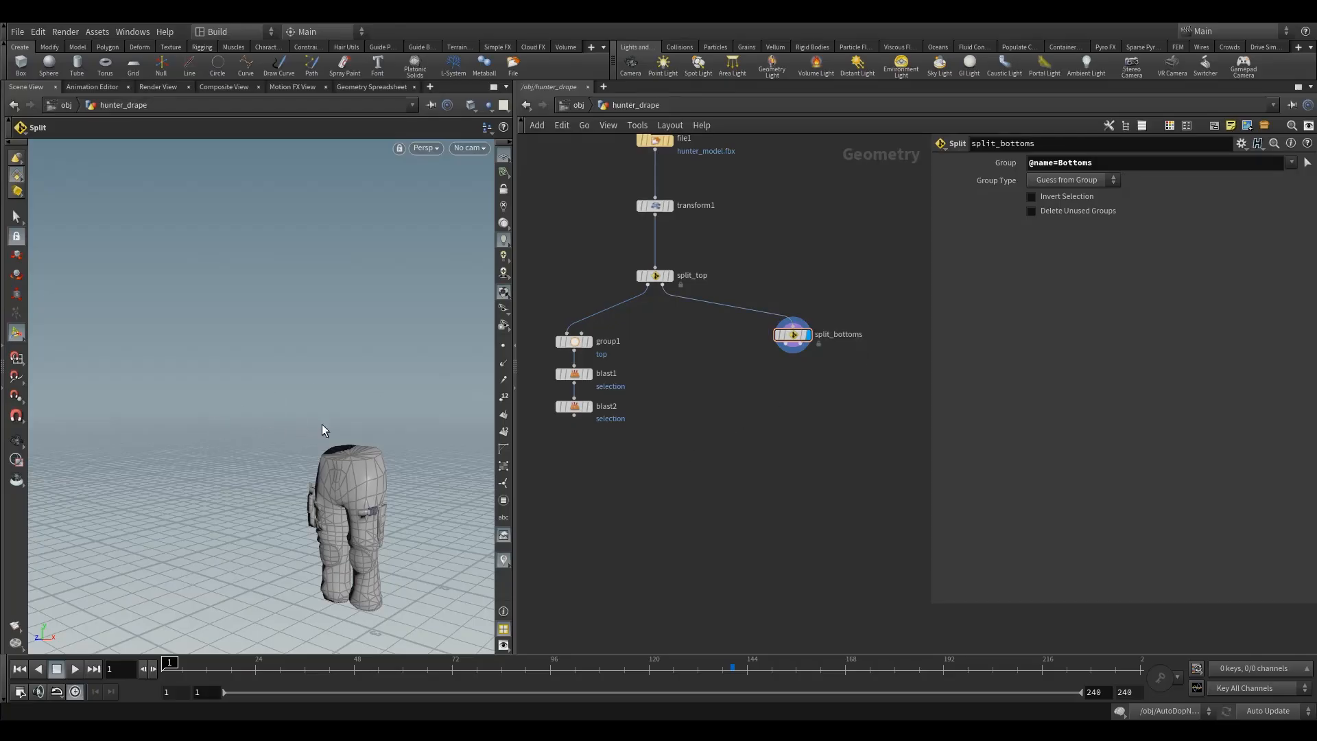
# Select the radial cap faces closing the trousers' waist.
pyautogui.keyDown('alt'); pyautogui.moveTo(322, 424); pyautogui.dragTo(350, 494); pyautogui.keyUp('alt')
pyautogui.keyDown('alt'); pyautogui.moveTo(350, 494); pyautogui.dragTo(247, 393, button='middle'); pyautogui.keyUp('alt')
pyautogui.keyDown('alt'); pyautogui.moveTo(246, 394); pyautogui.dragTo(285, 406, button='right'); pyautogui.keyUp('alt')
pyautogui.moveTo(285, 405)
pyautogui.keyDown('alt'); pyautogui.mouseDown()
pyautogui.moveTo(259, 393)
pyautogui.moveTo(267, 411)
pyautogui.mouseUp(); pyautogui.keyUp('alt')
pyautogui.press('Escape')
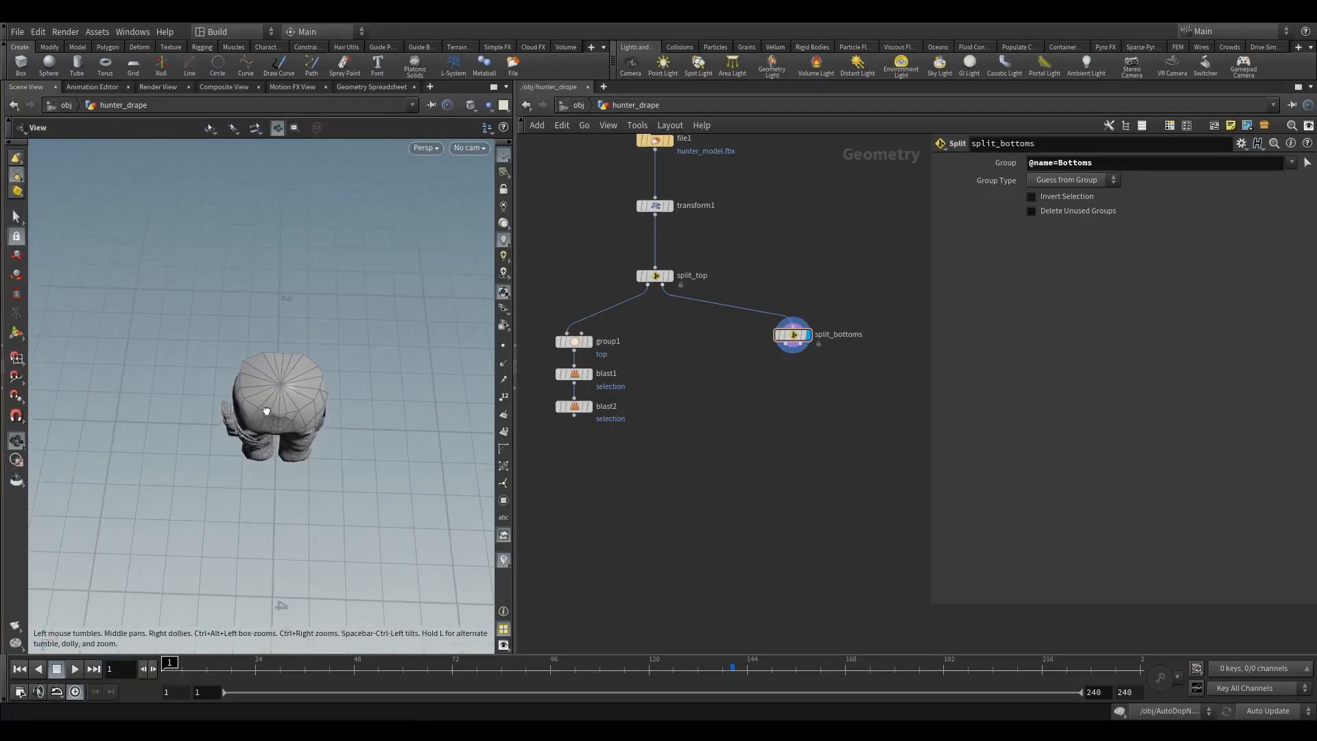
pyautogui.moveTo(267, 411)
pyautogui.mouseDown(button='right')
pyautogui.moveTo(459, 344)
pyautogui.moveTo(291, 402)
pyautogui.mouseUp(button='right')
pyautogui.press('s')
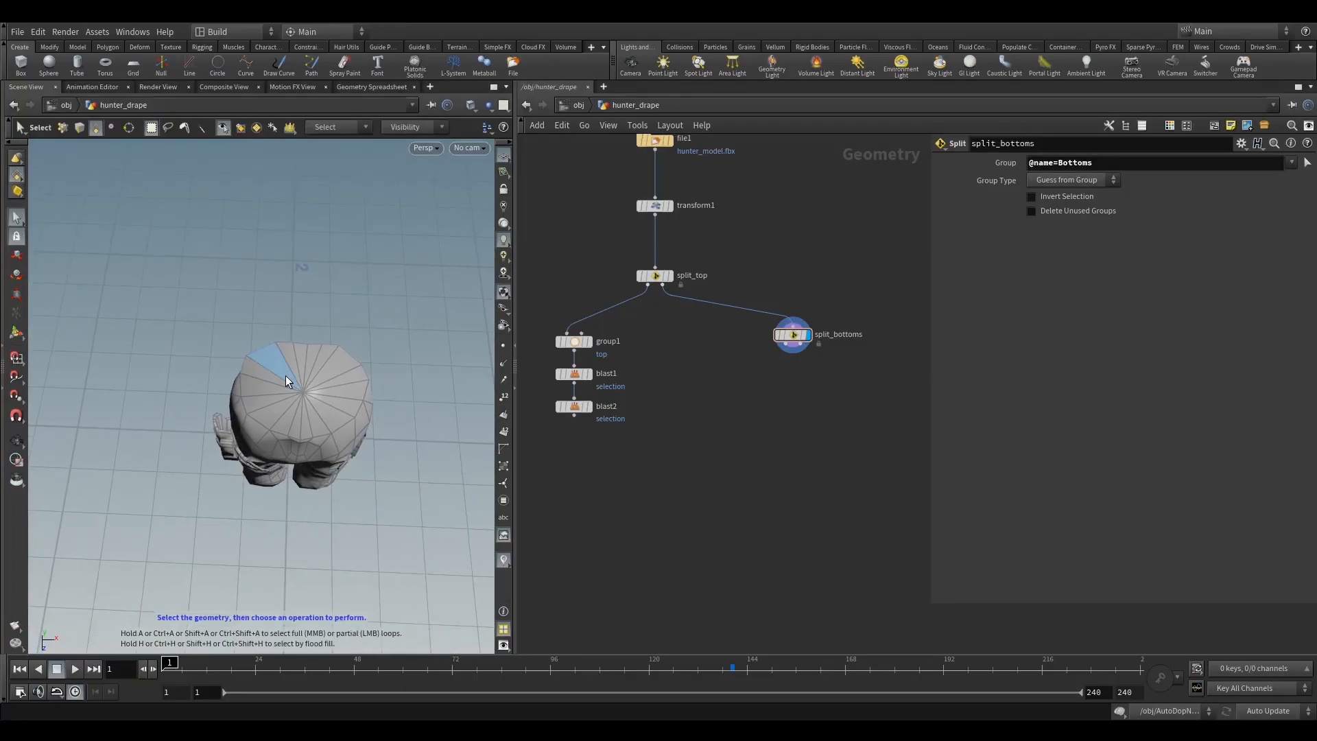
pyautogui.moveTo(286, 376); pyautogui.dragTo(251, 528)
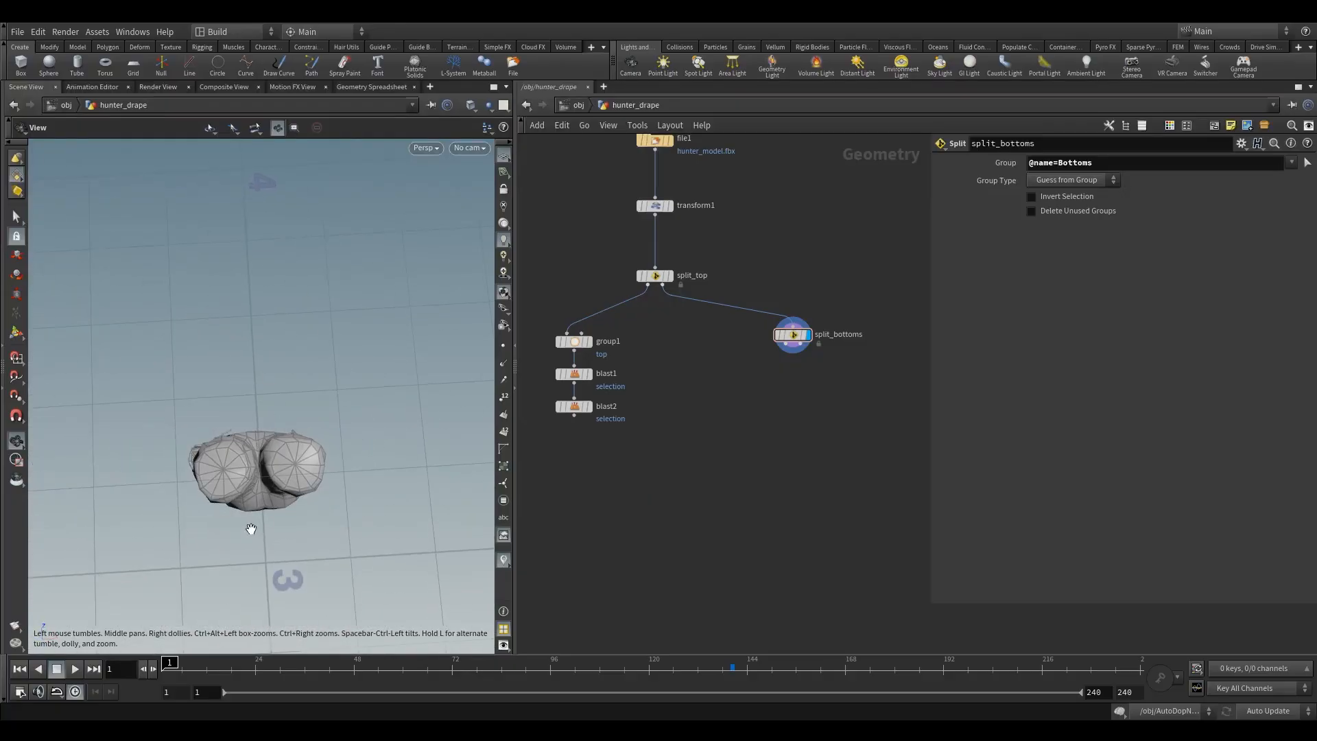
# Add the cap faces of both trouser leg openings to the selection and delete them all with a Blast node.
pyautogui.keyDown('alt'); pyautogui.moveTo(251, 528); pyautogui.dragTo(244, 476, button='right'); pyautogui.keyUp('alt')
pyautogui.keyDown('alt'); pyautogui.moveTo(244, 476); pyautogui.dragTo(273, 447); pyautogui.keyUp('alt')
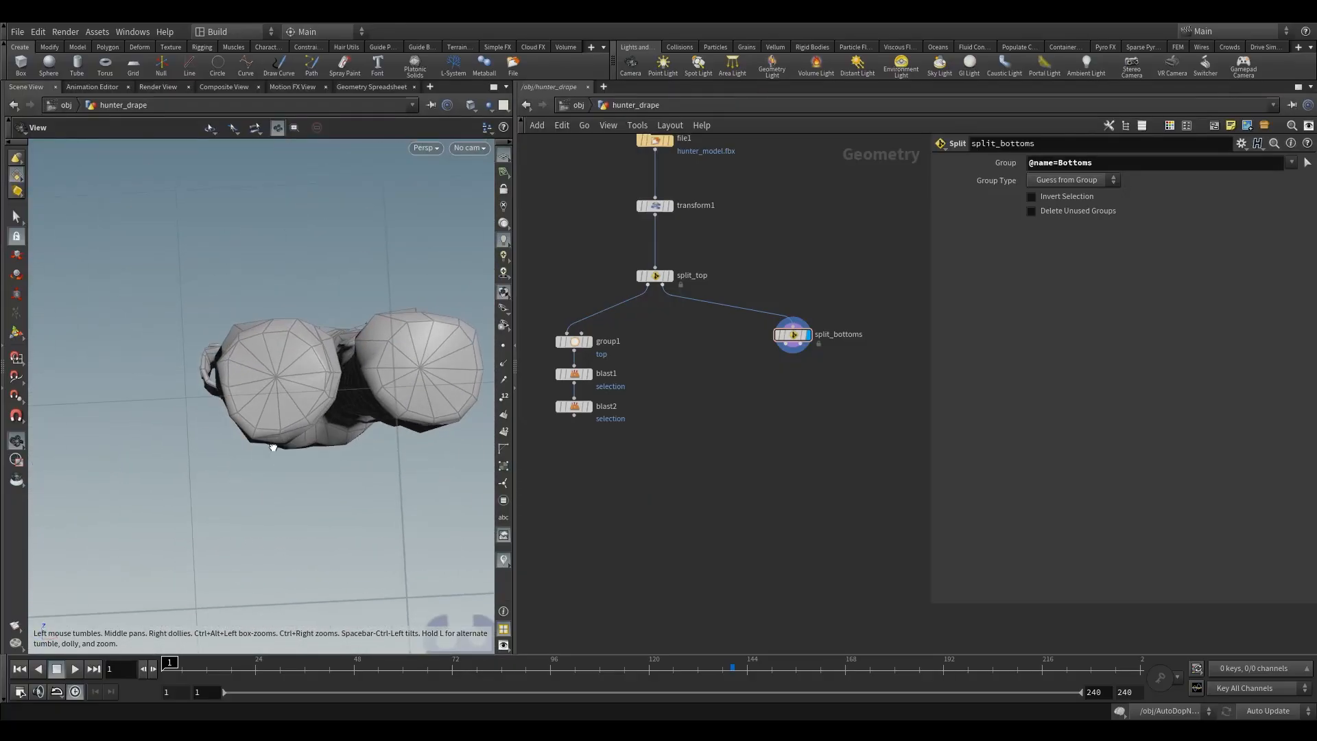
pyautogui.press('s')
pyautogui.click(282, 388)
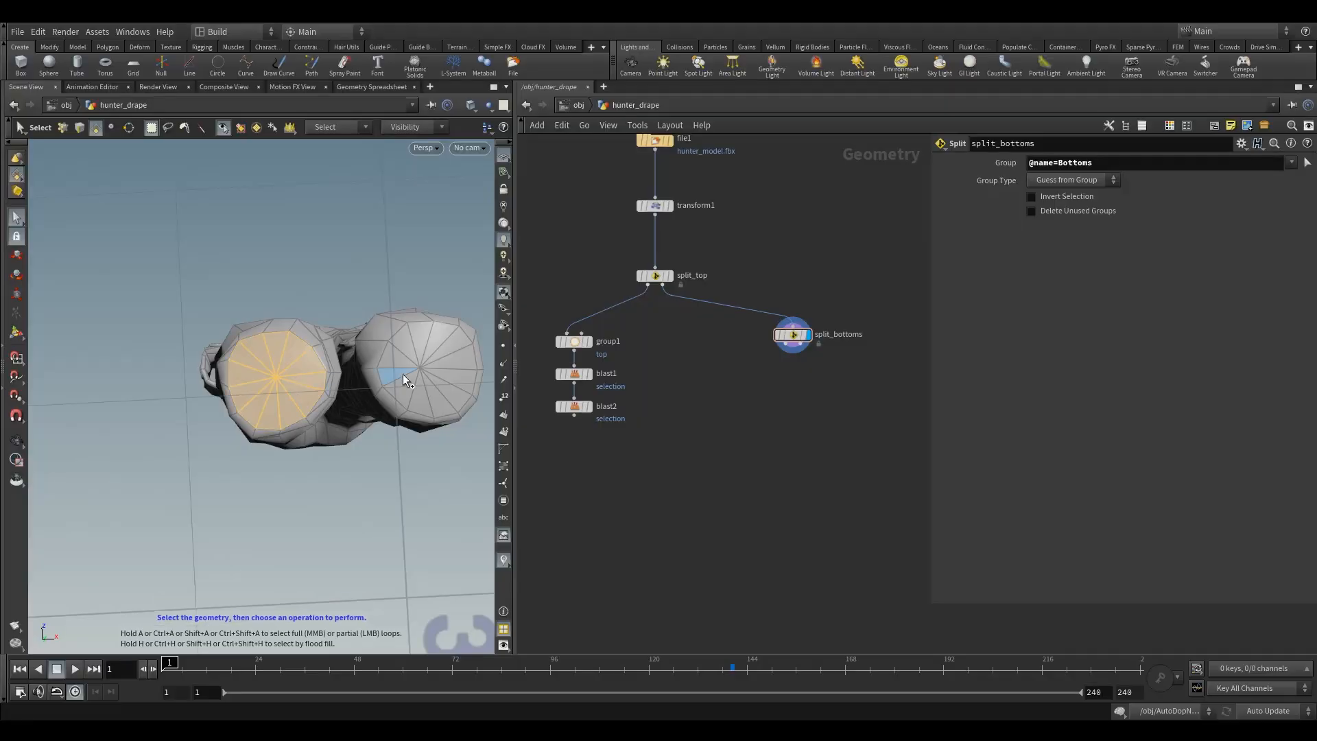
pyautogui.keyDown('shift'); pyautogui.click(424, 370); pyautogui.keyUp('shift')
pyautogui.press('Delete')
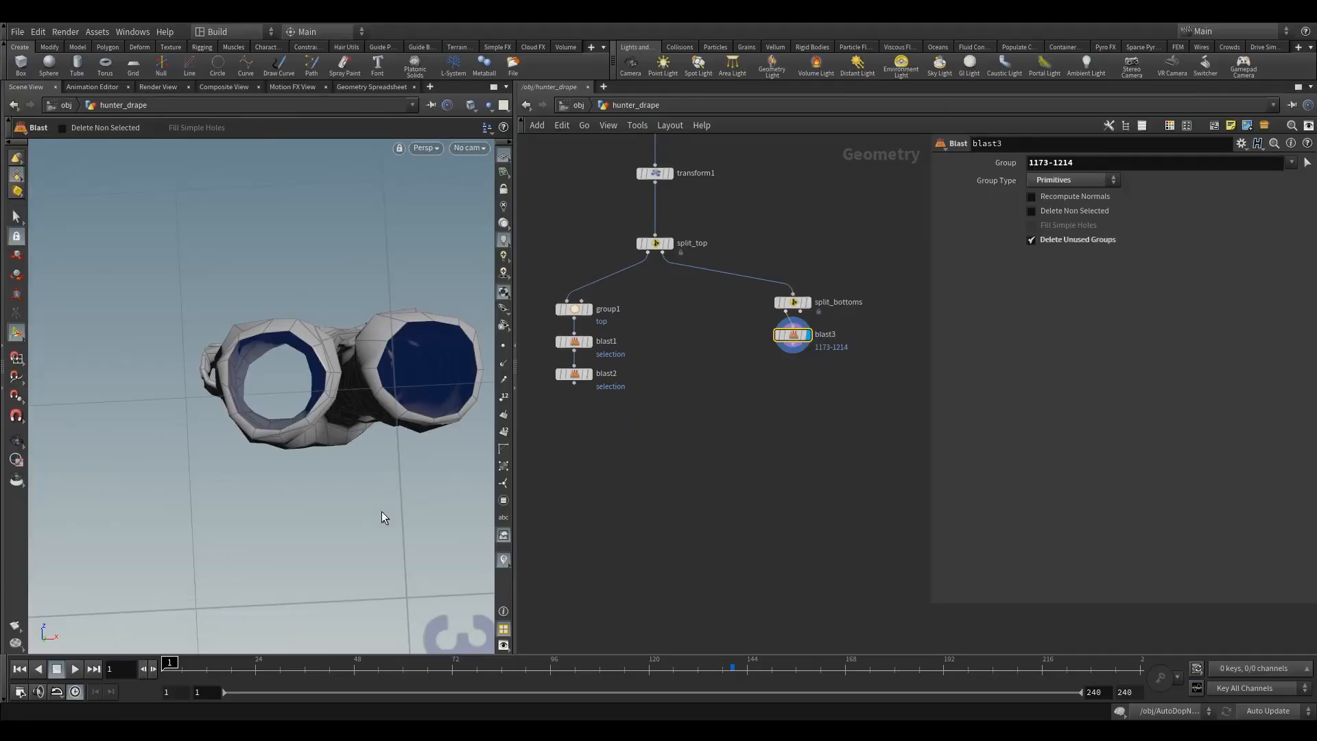
# Turn on group selection and examine the trousers' connected islands around the thigh pouch and straps.
pyautogui.press('Escape')
pyautogui.moveTo(392, 439); pyautogui.dragTo(203, 476)
pyautogui.click(17, 219)
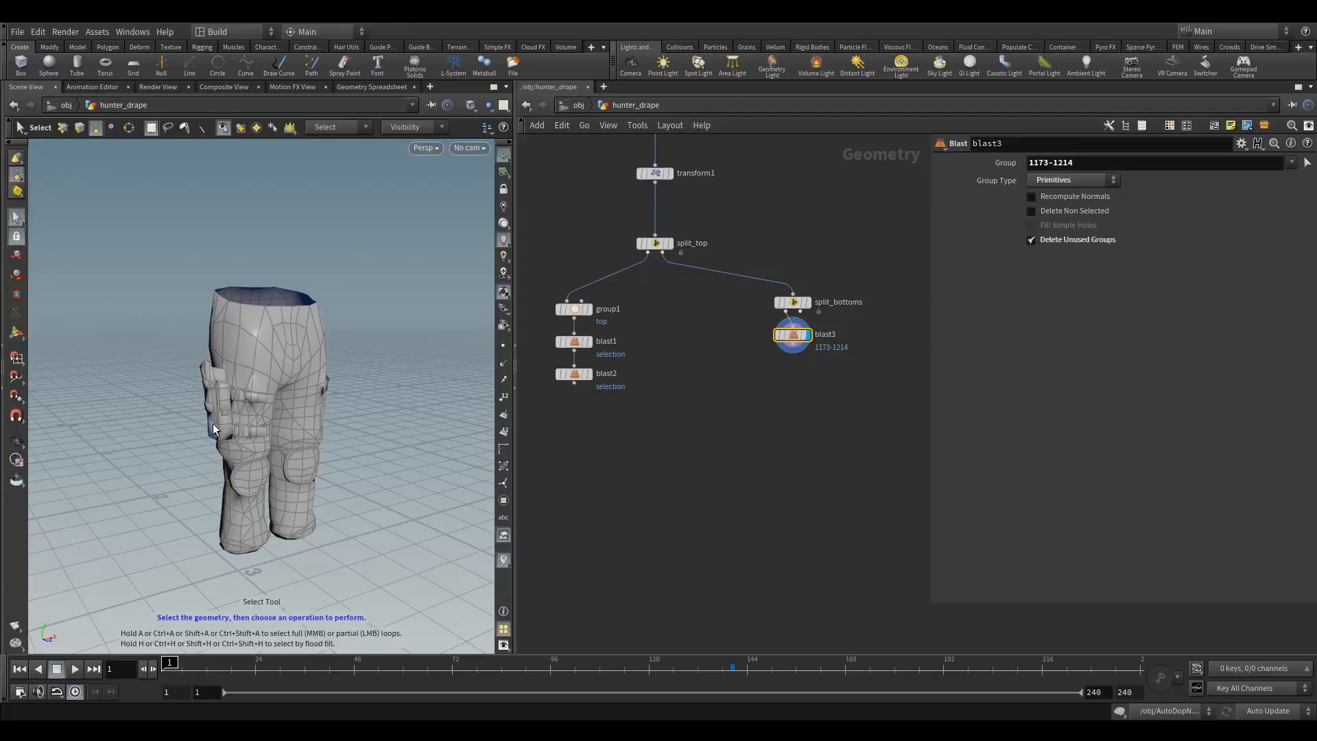
pyautogui.scroll(4, 293, 397)
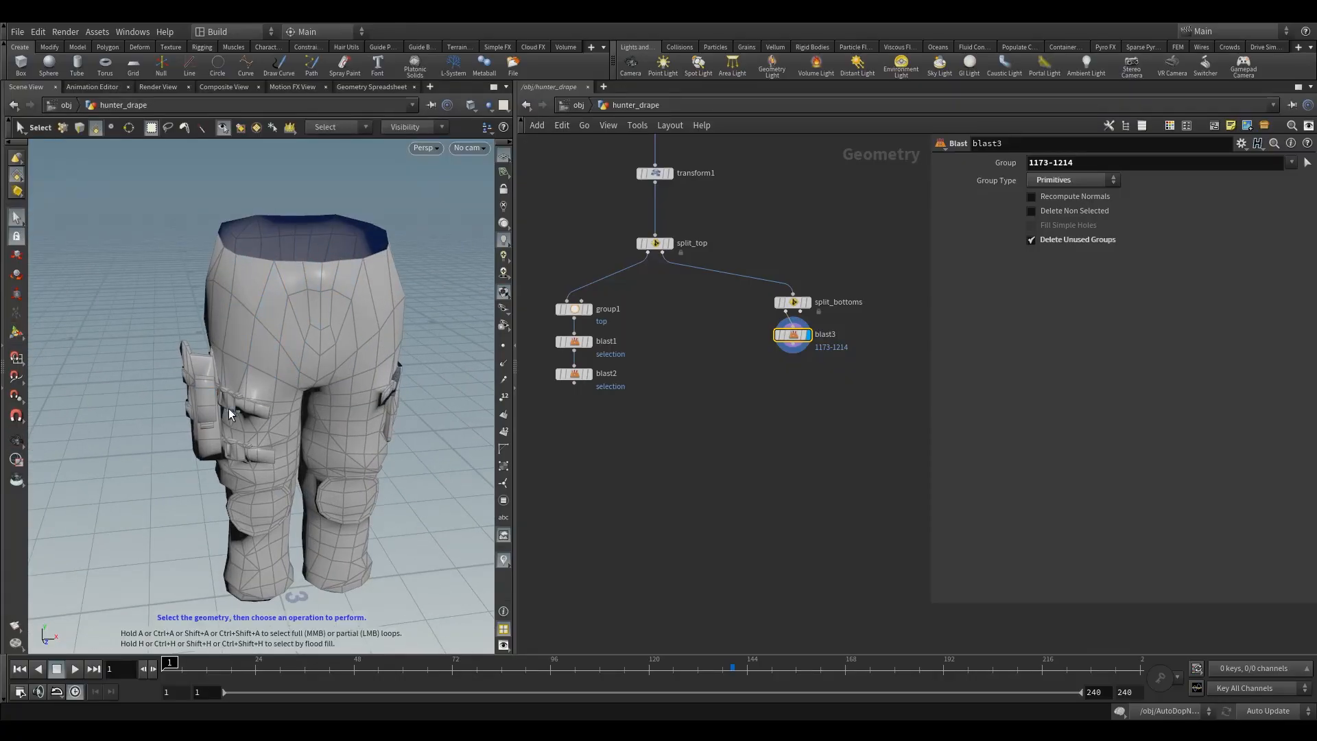
pyautogui.press('Escape')
pyautogui.moveTo(302, 399); pyautogui.dragTo(228, 372)
pyautogui.click(18, 219)
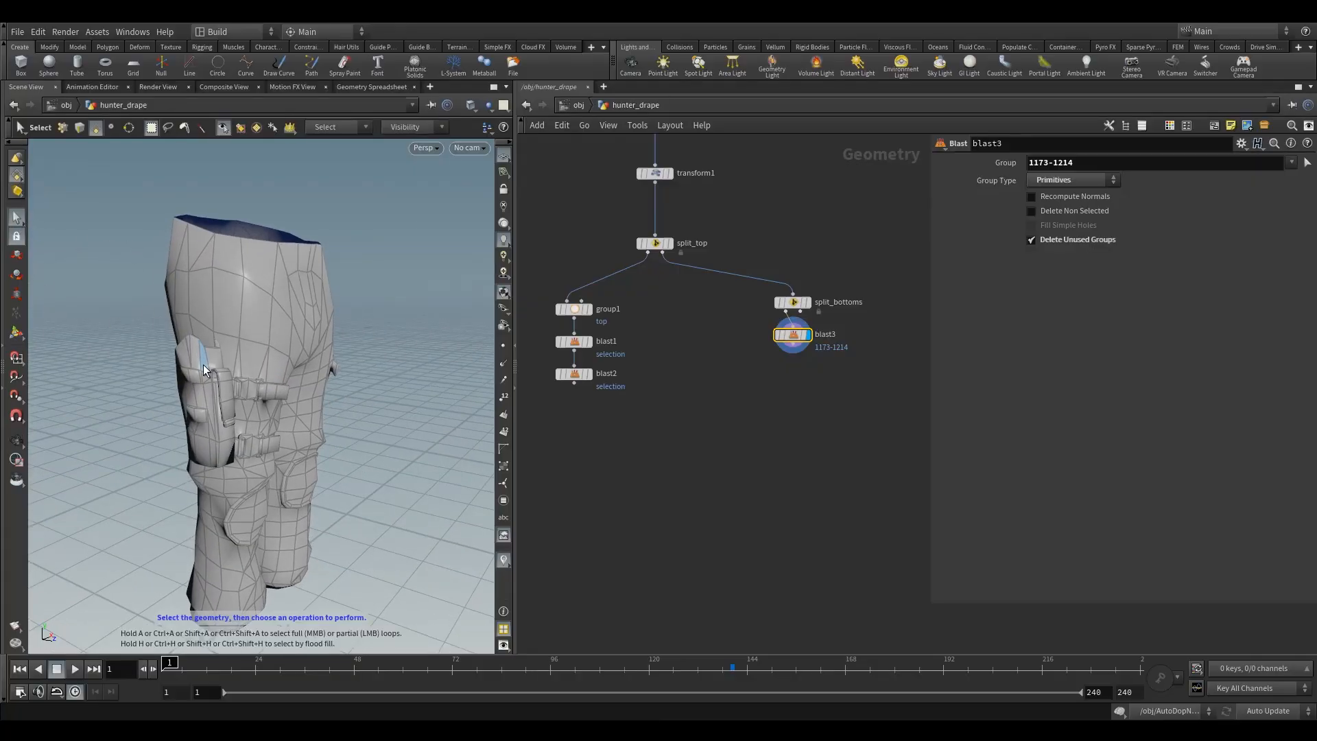
pyautogui.press('9')
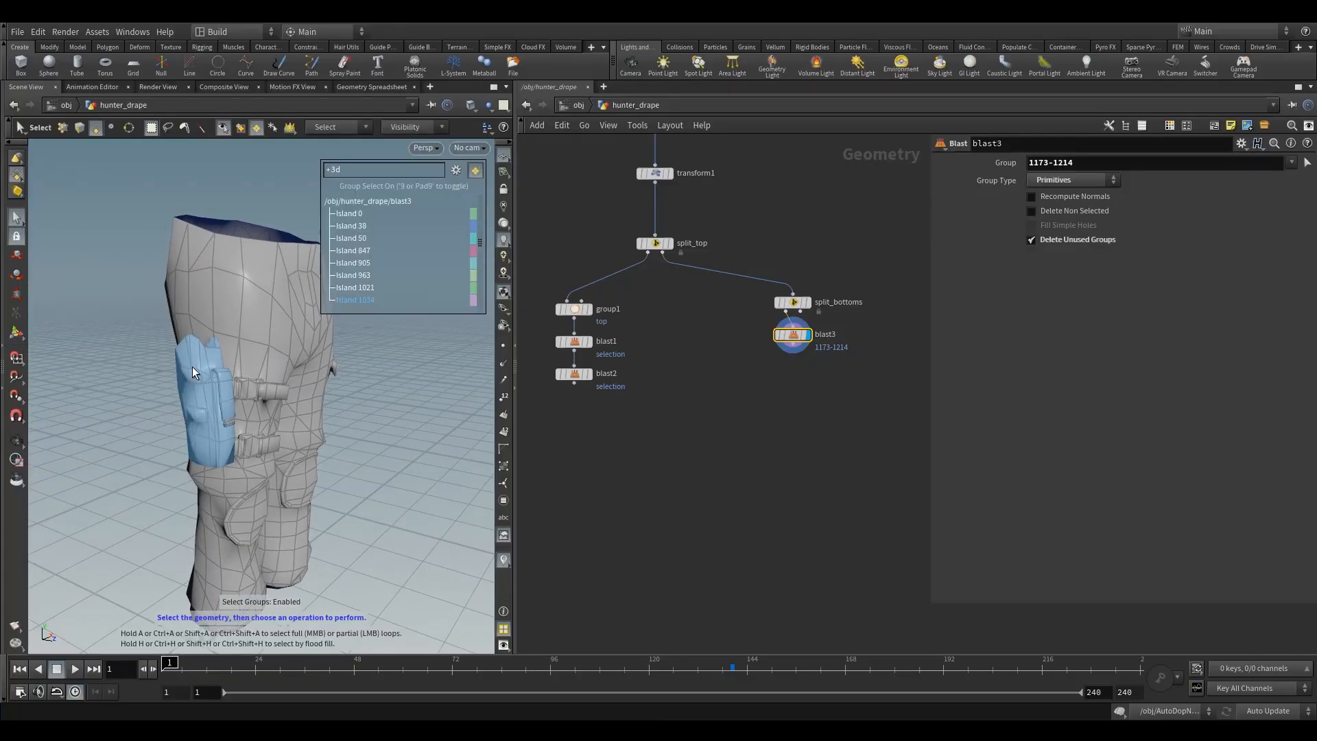
pyautogui.keyDown('alt'); pyautogui.moveTo(197, 372); pyautogui.dragTo(223, 377); pyautogui.keyUp('alt')
pyautogui.scroll(3, 223, 377)
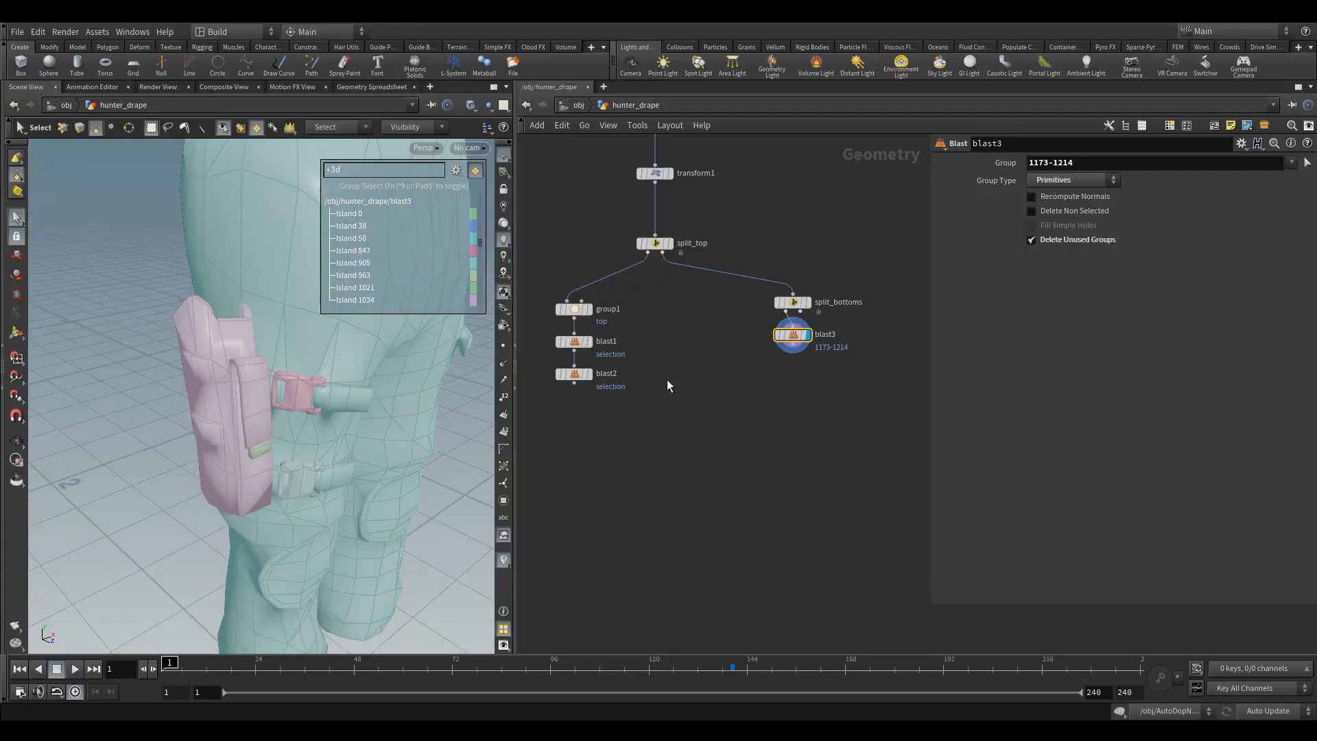
# Delete the blast3 node and select the main trousers island in split_bottoms' geometry.
pyautogui.moveTo(793, 341); pyautogui.dragTo(792, 404)
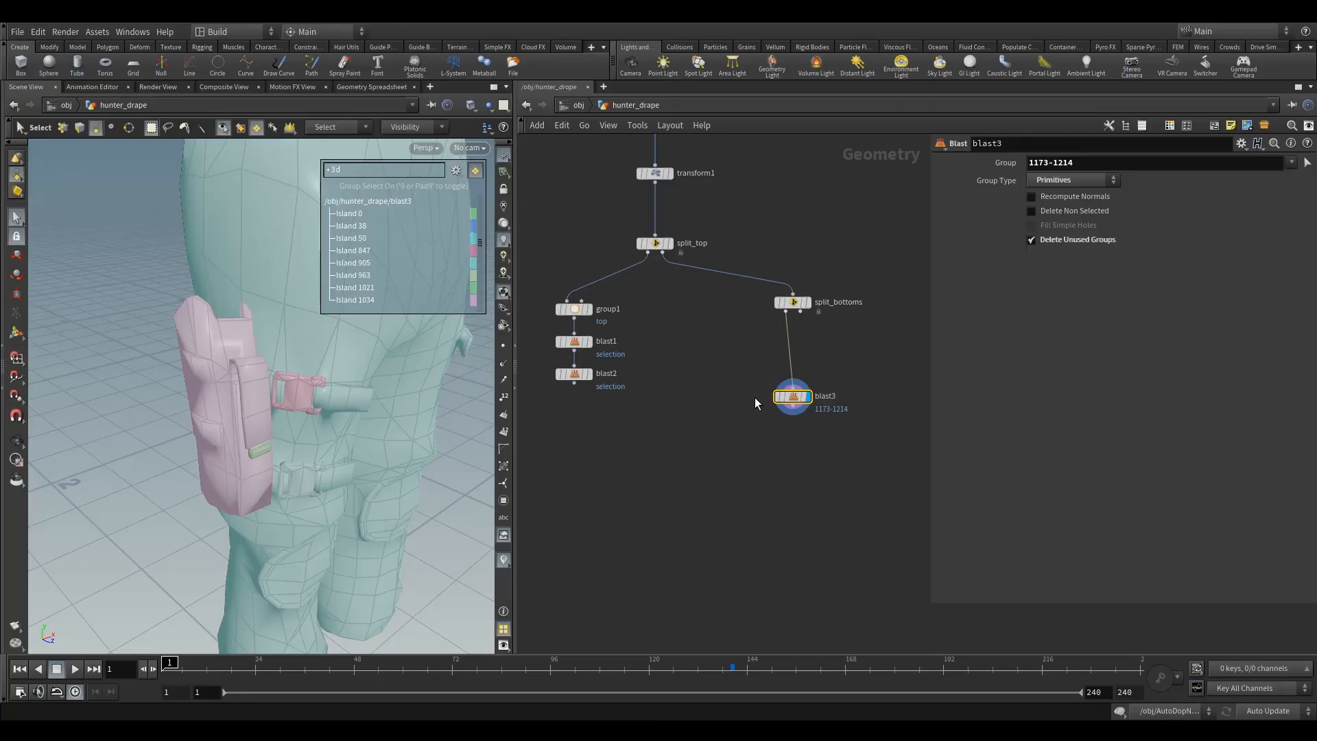
pyautogui.press('Delete')
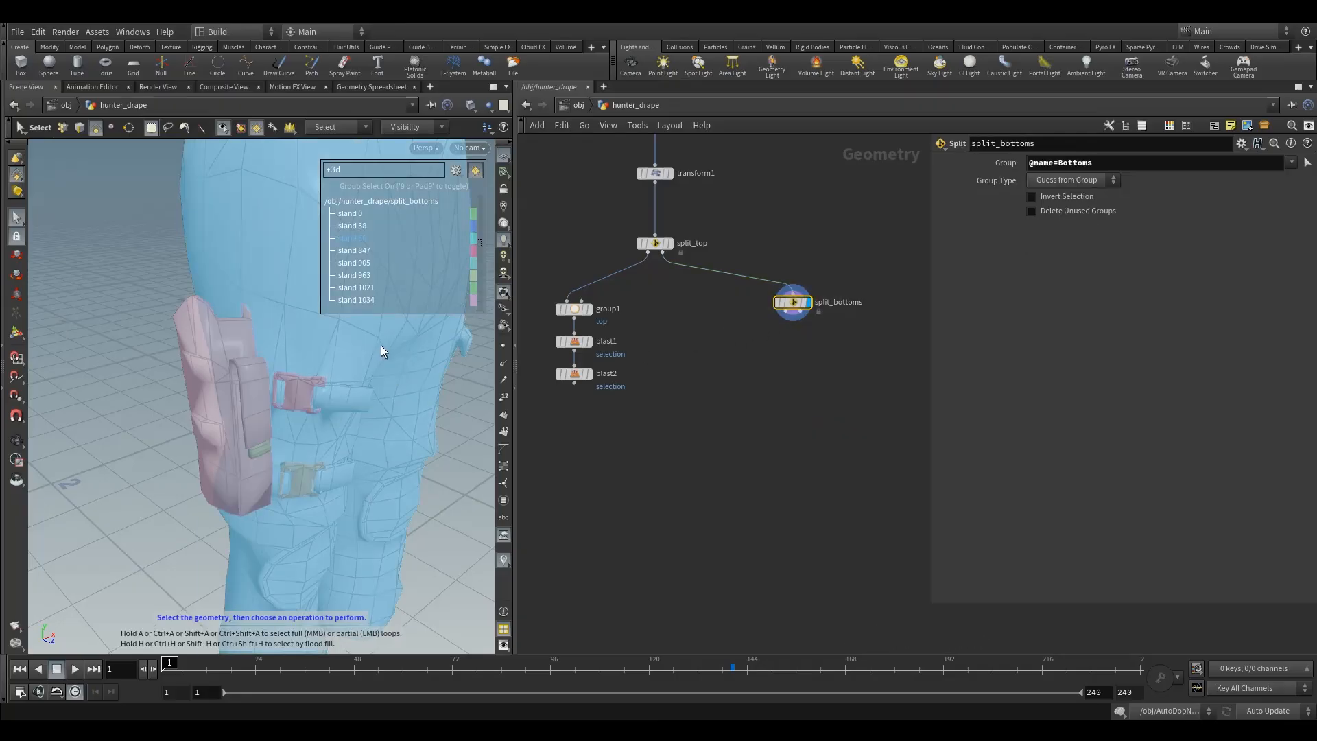
pyautogui.click(265, 248)
pyautogui.keyDown('alt'); pyautogui.moveTo(475, 480); pyautogui.dragTo(415, 469, button='middle'); pyautogui.keyUp('alt')
pyautogui.keyDown('alt'); pyautogui.moveTo(415, 469); pyautogui.dragTo(244, 480, button='right'); pyautogui.keyUp('alt')
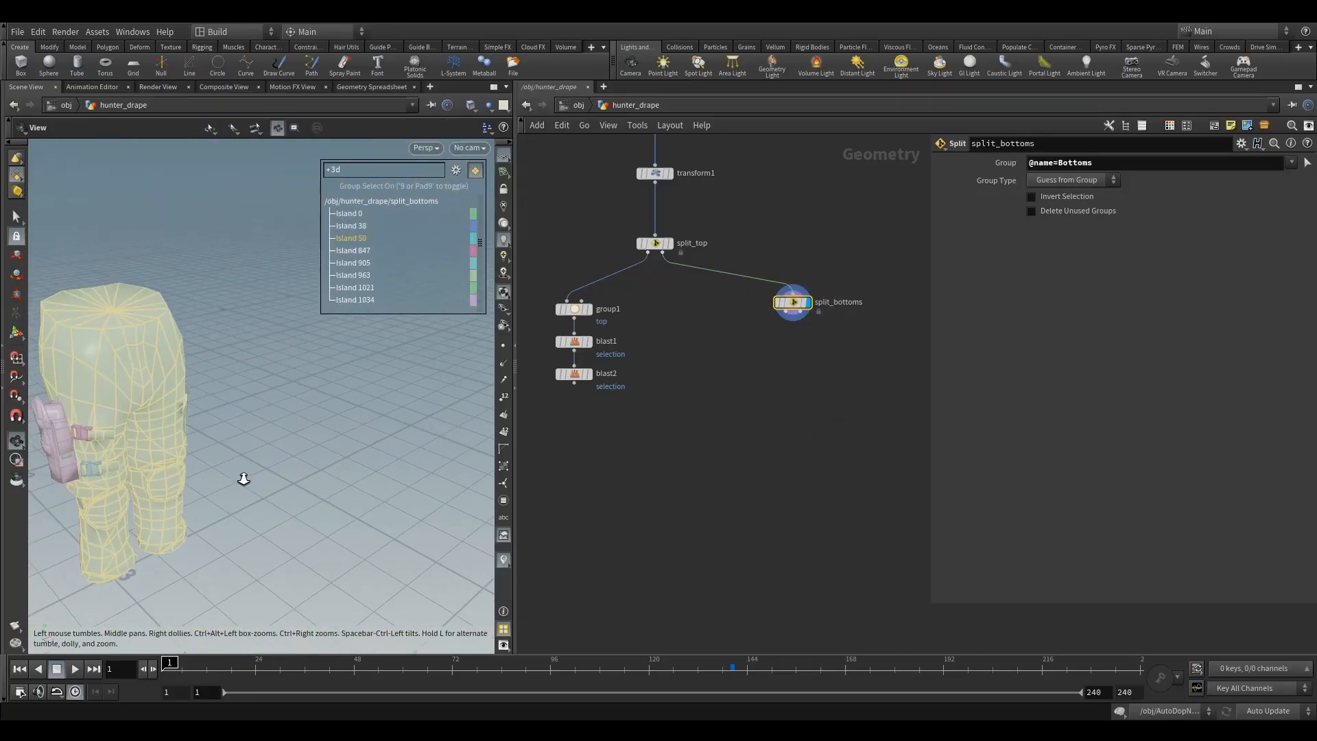
pyautogui.keyDown('alt'); pyautogui.moveTo(244, 479); pyautogui.dragTo(340, 435, button='middle'); pyautogui.keyUp('alt')
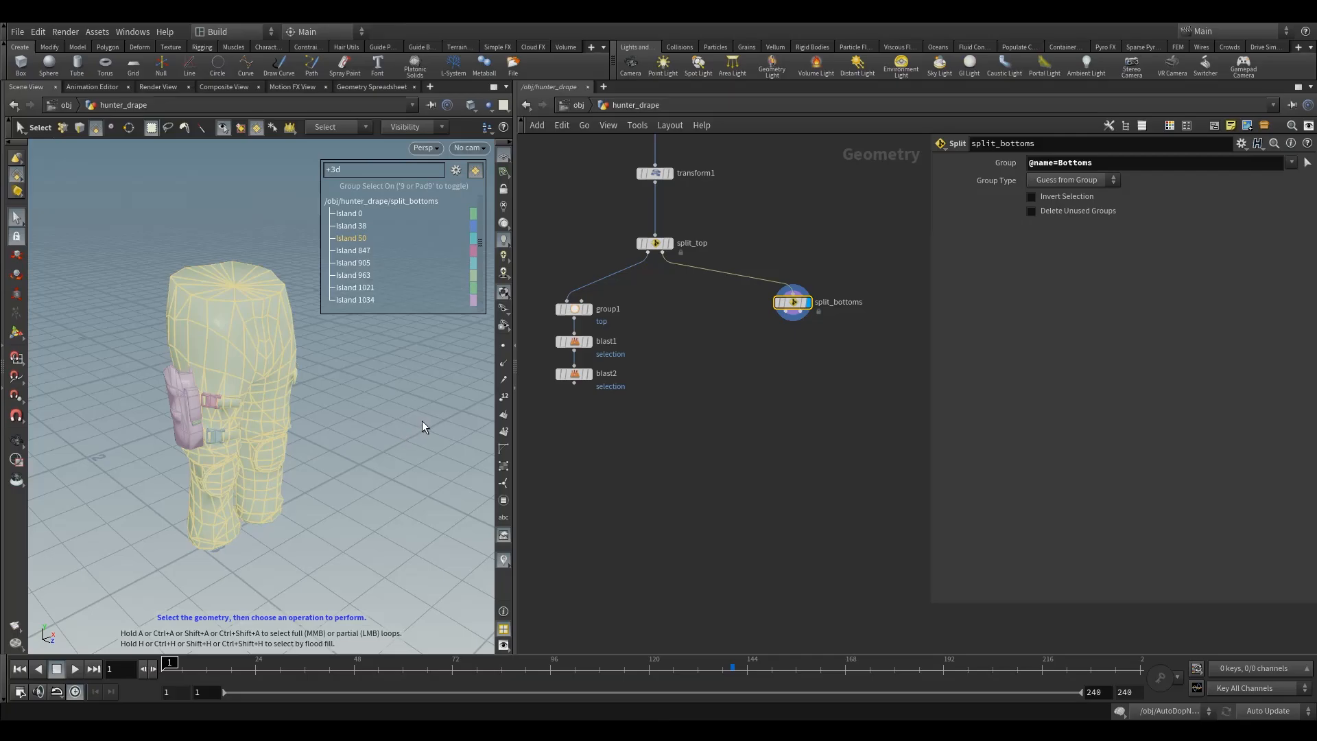
# Replace split_bottoms' group with the main trousers island only, picked on the model without the pouch and straps.
pyautogui.moveTo(1104, 164); pyautogui.dragTo(830, 192)
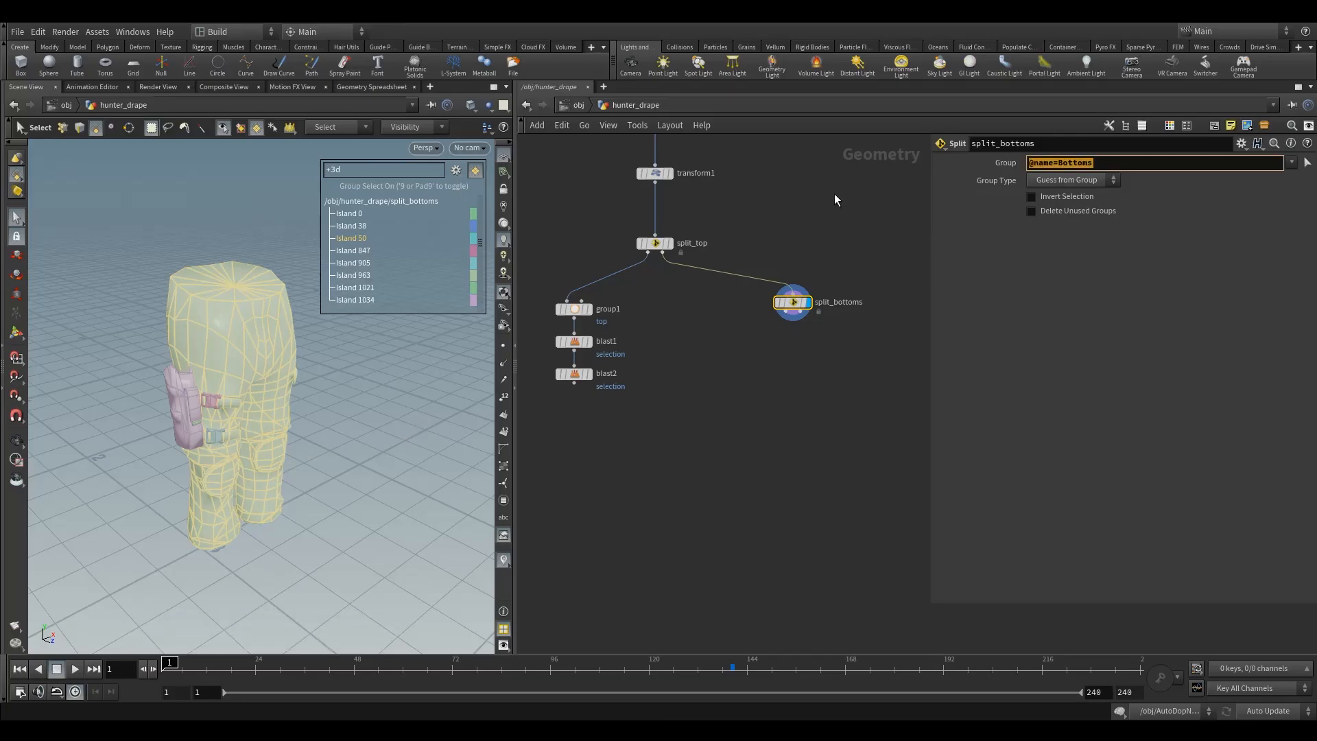
pyautogui.press('BackSpace')
pyautogui.click(849, 208)
pyautogui.click(1307, 162)
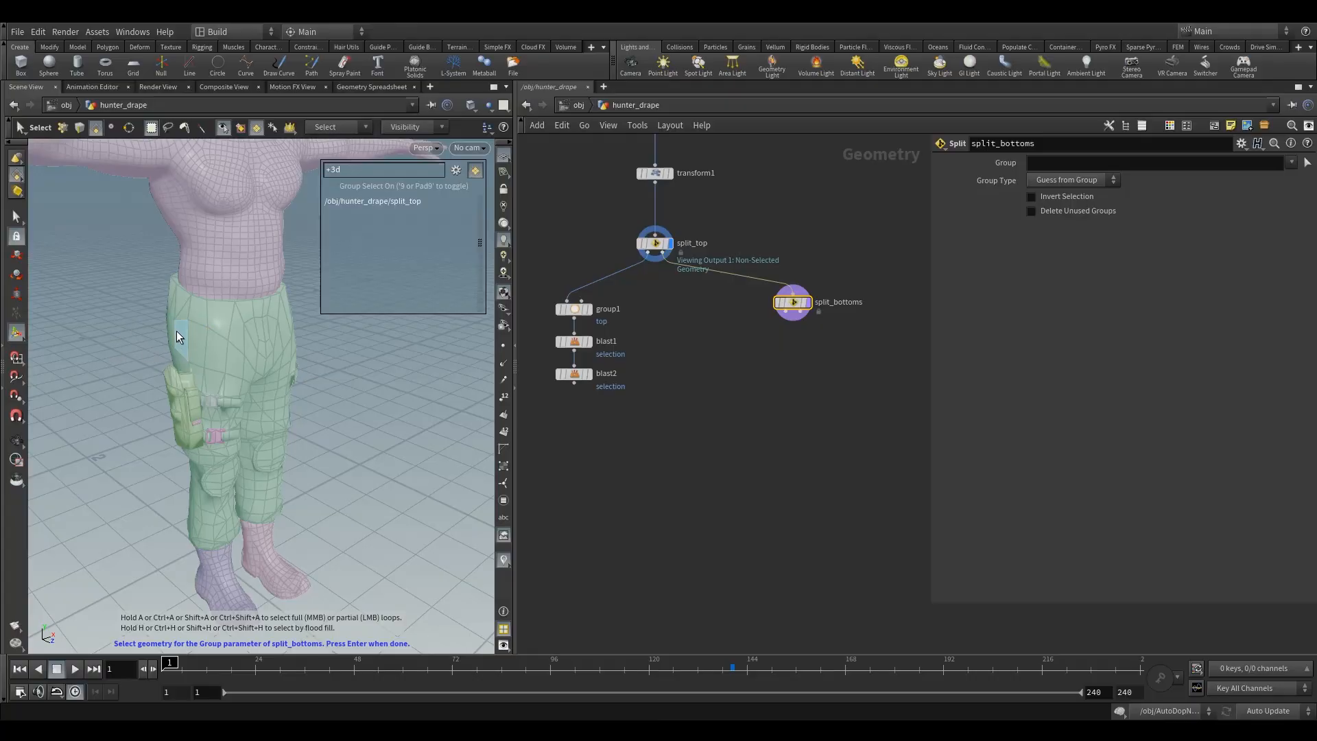
pyautogui.press('9')
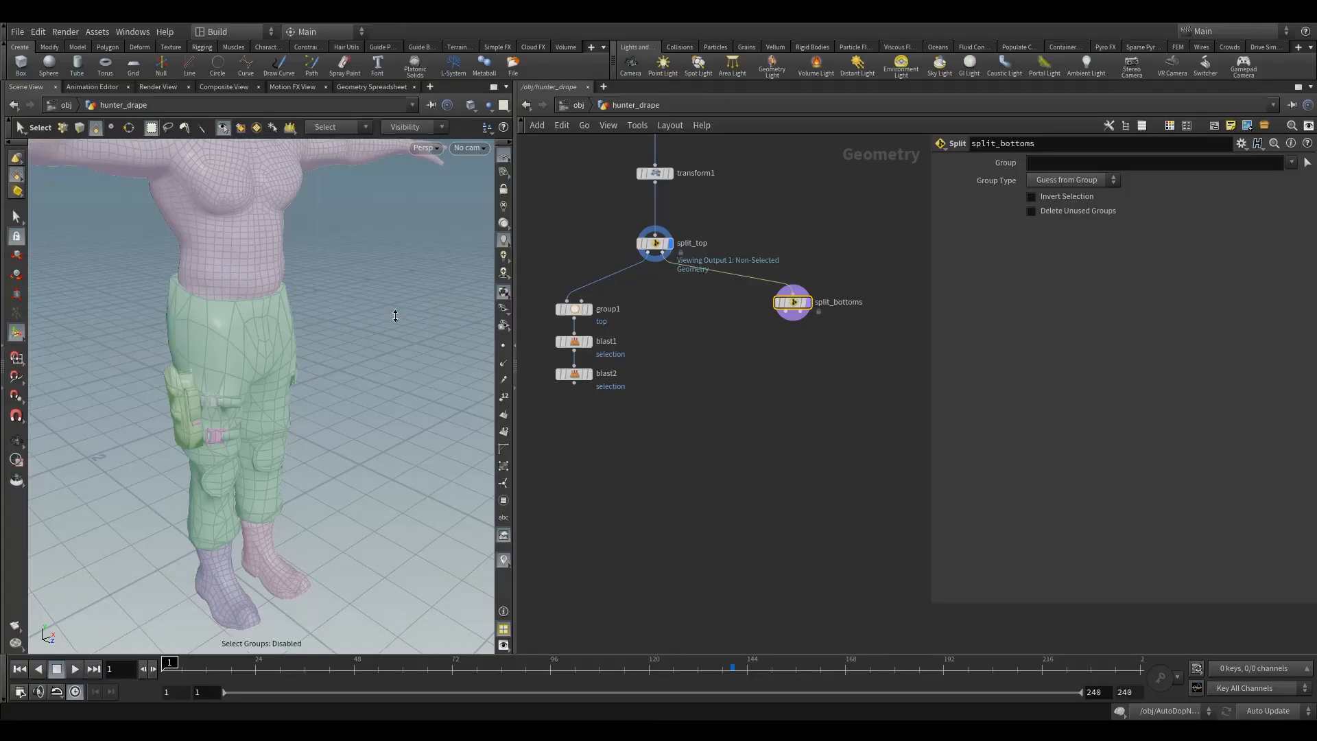
pyautogui.press('9')
pyautogui.click(224, 348)
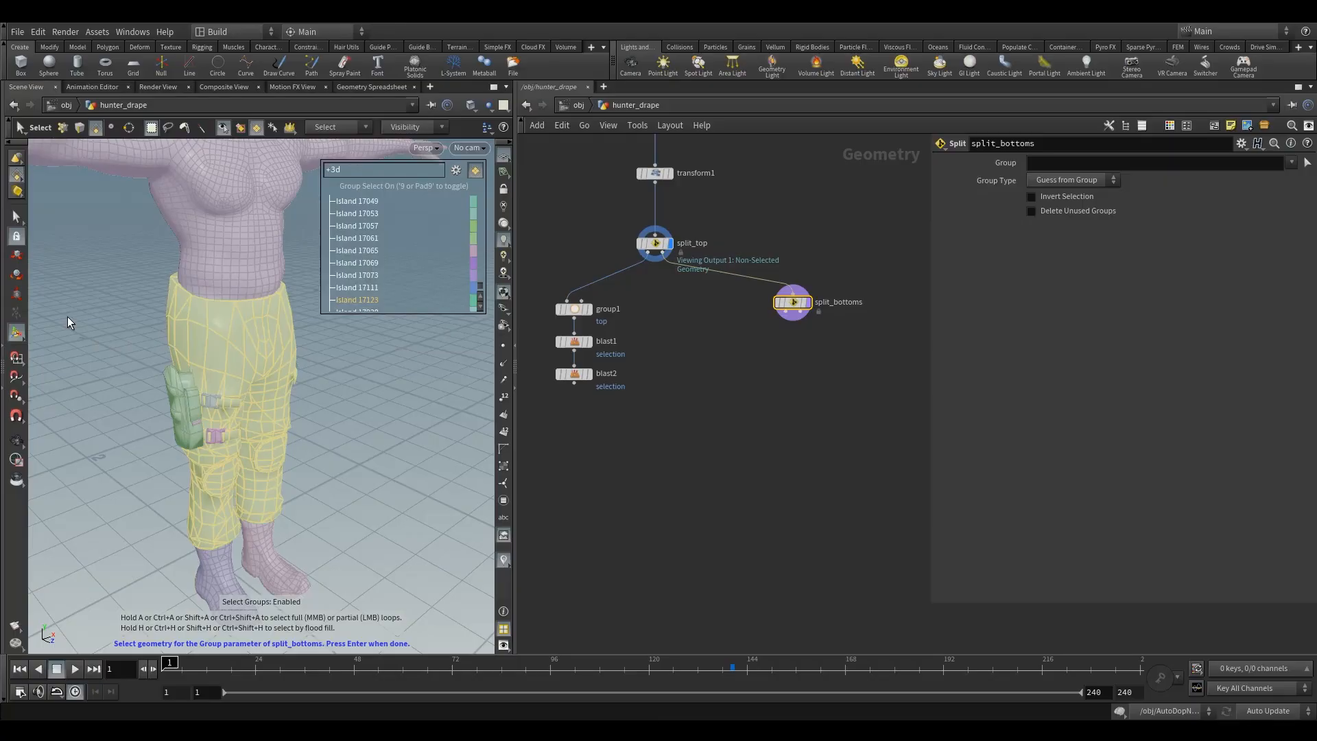
pyautogui.press('Return')
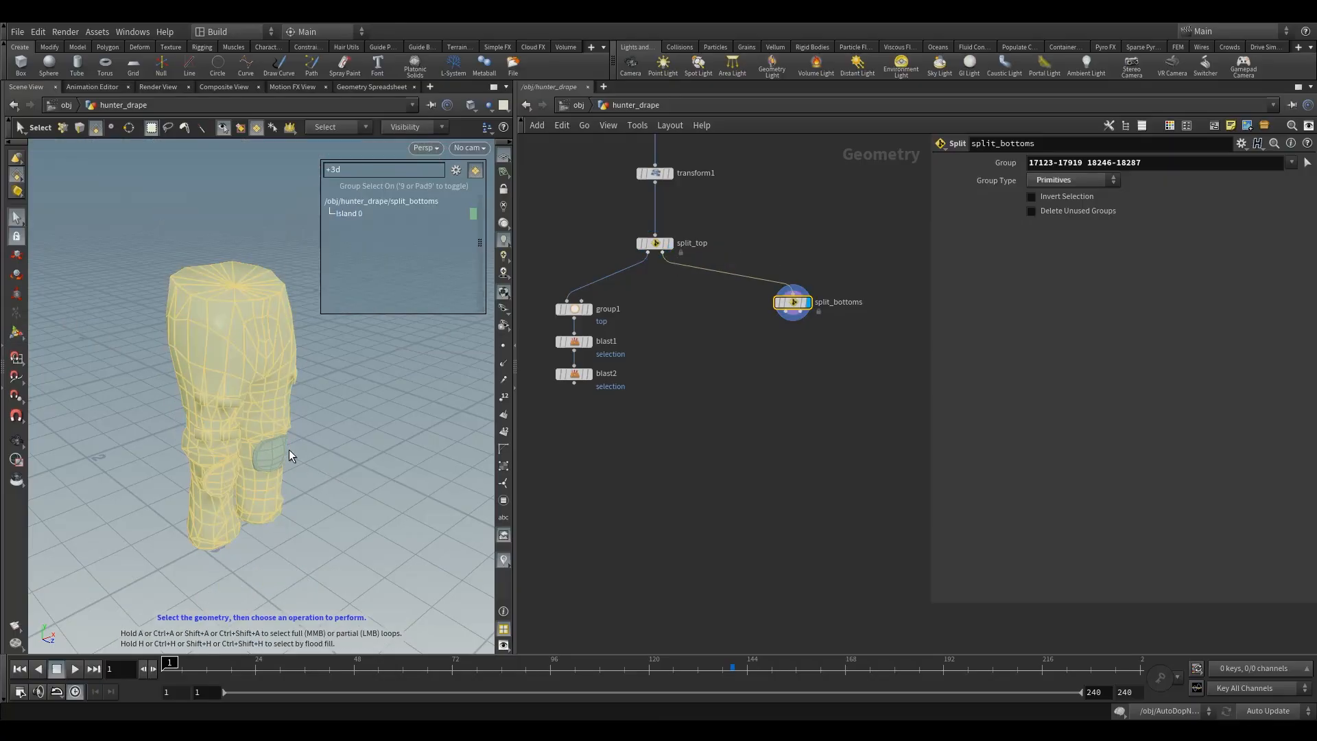
# Turn off group selection and select the primitives capping the waist of the isolated trousers.
pyautogui.press('super')
pyautogui.press('super')
pyautogui.keyDown('alt'); pyautogui.moveTo(343, 400); pyautogui.dragTo(294, 371); pyautogui.keyUp('alt')
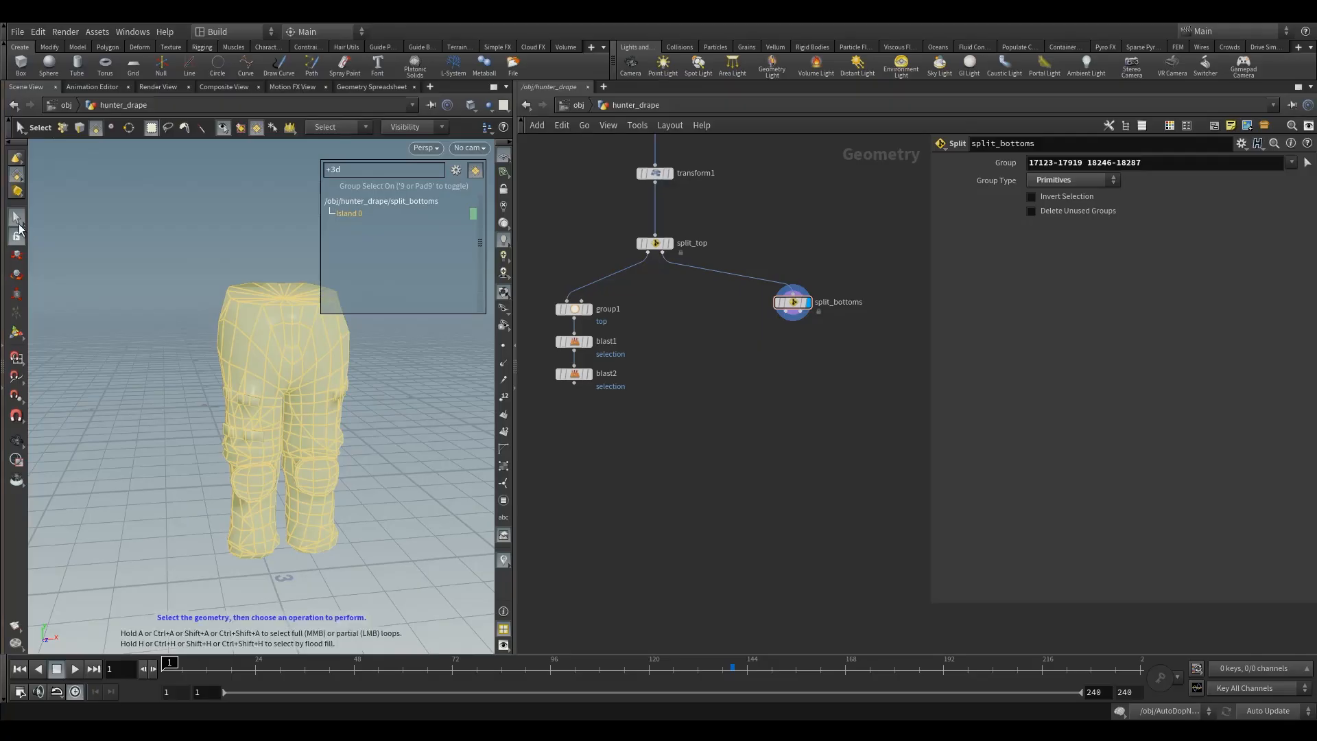
pyautogui.click(165, 321)
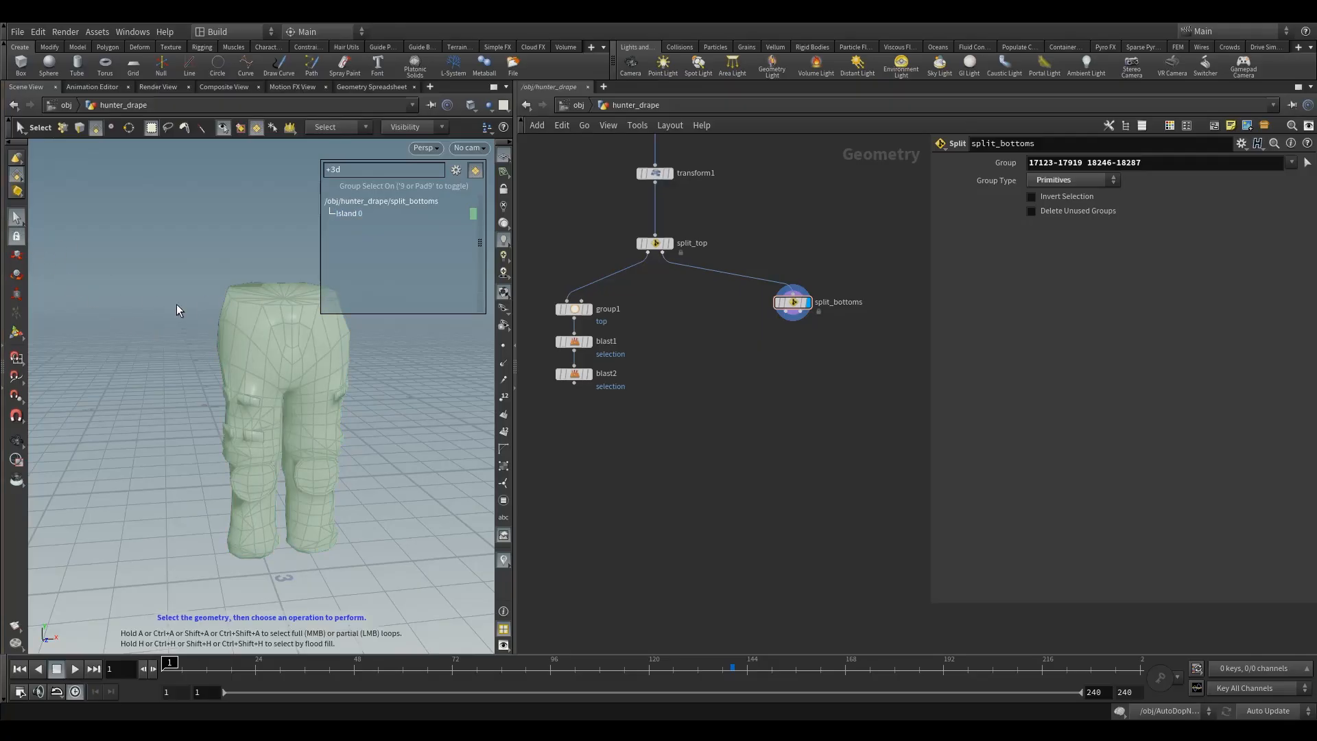
pyautogui.press('9')
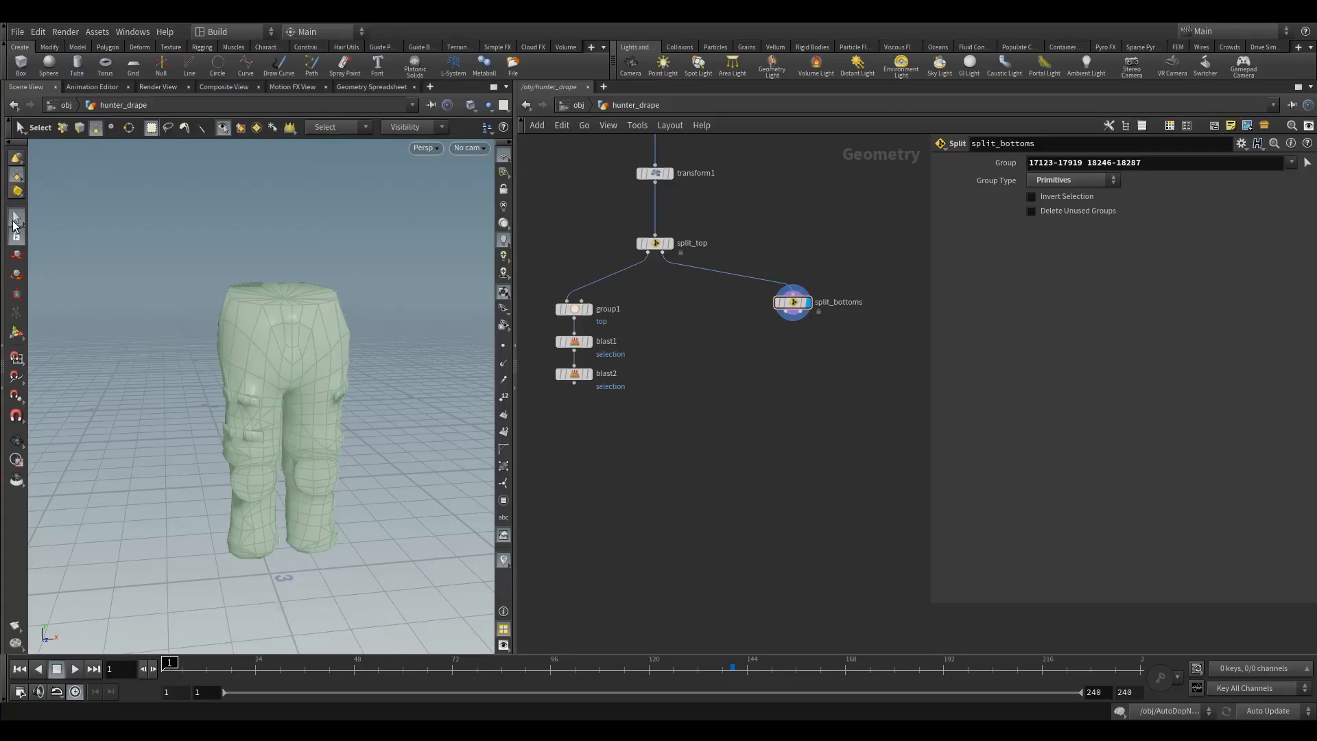
pyautogui.click(80, 128)
pyautogui.click(96, 128)
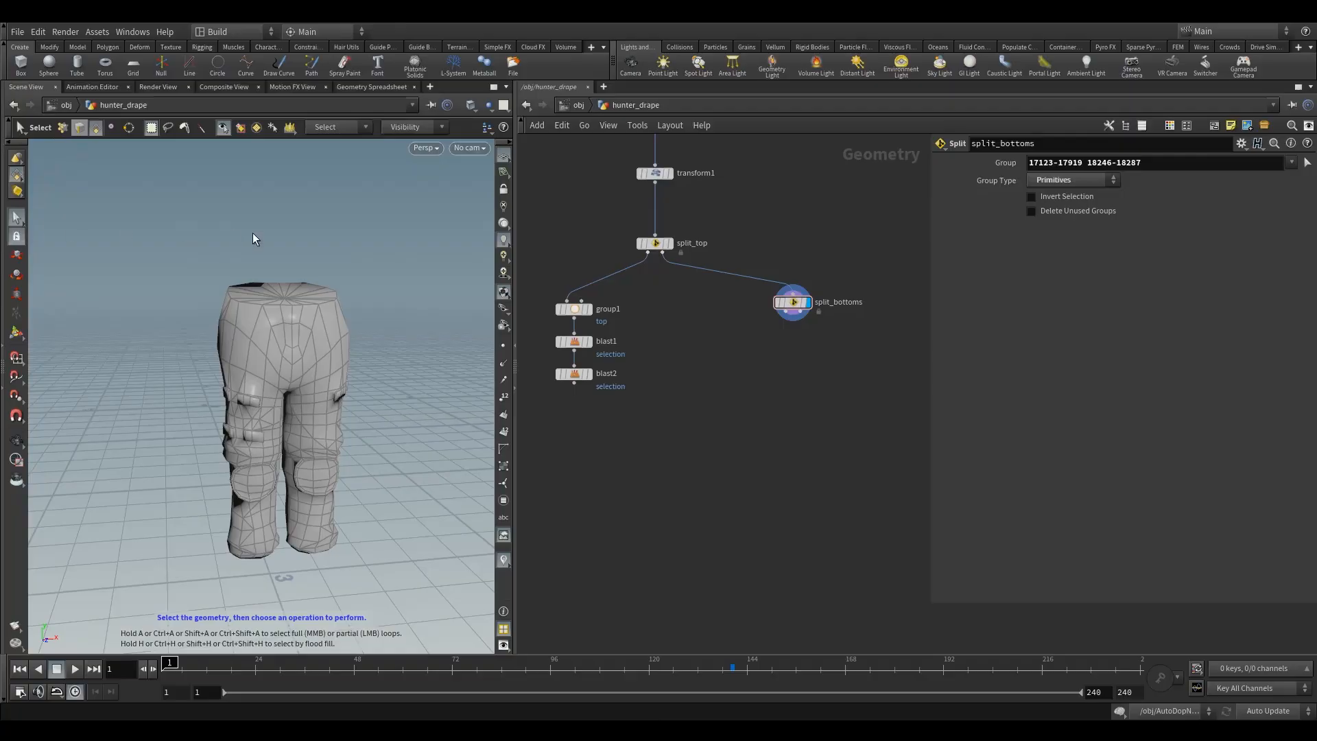
pyautogui.keyDown('alt'); pyautogui.moveTo(309, 237); pyautogui.dragTo(293, 294); pyautogui.keyUp('alt')
pyautogui.scroll(4, 299, 302)
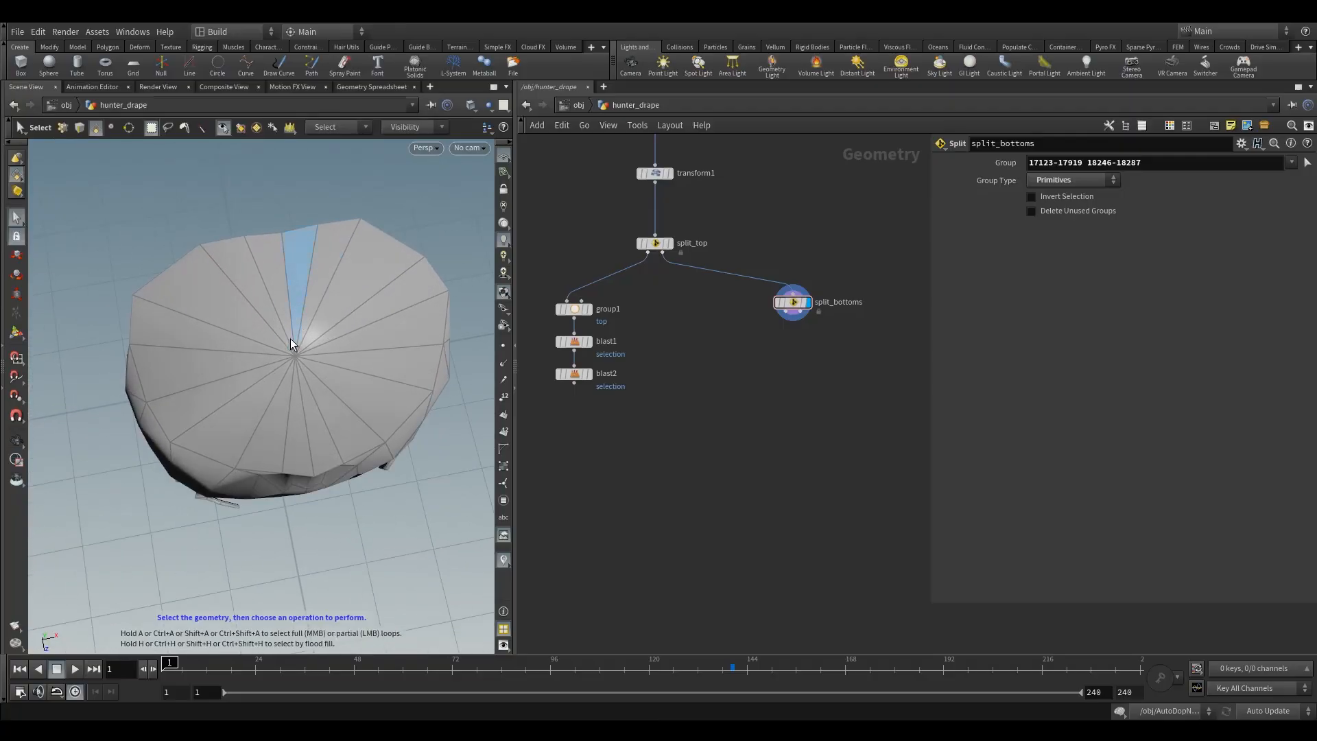
pyautogui.moveTo(290, 341); pyautogui.dragTo(330, 369)
# Include the cap faces at both trouser leg ends in the selection and delete all the selected caps.
pyautogui.scroll(-4, 331, 398)
pyautogui.keyDown('alt'); pyautogui.moveTo(331, 417); pyautogui.dragTo(326, 227); pyautogui.keyUp('alt')
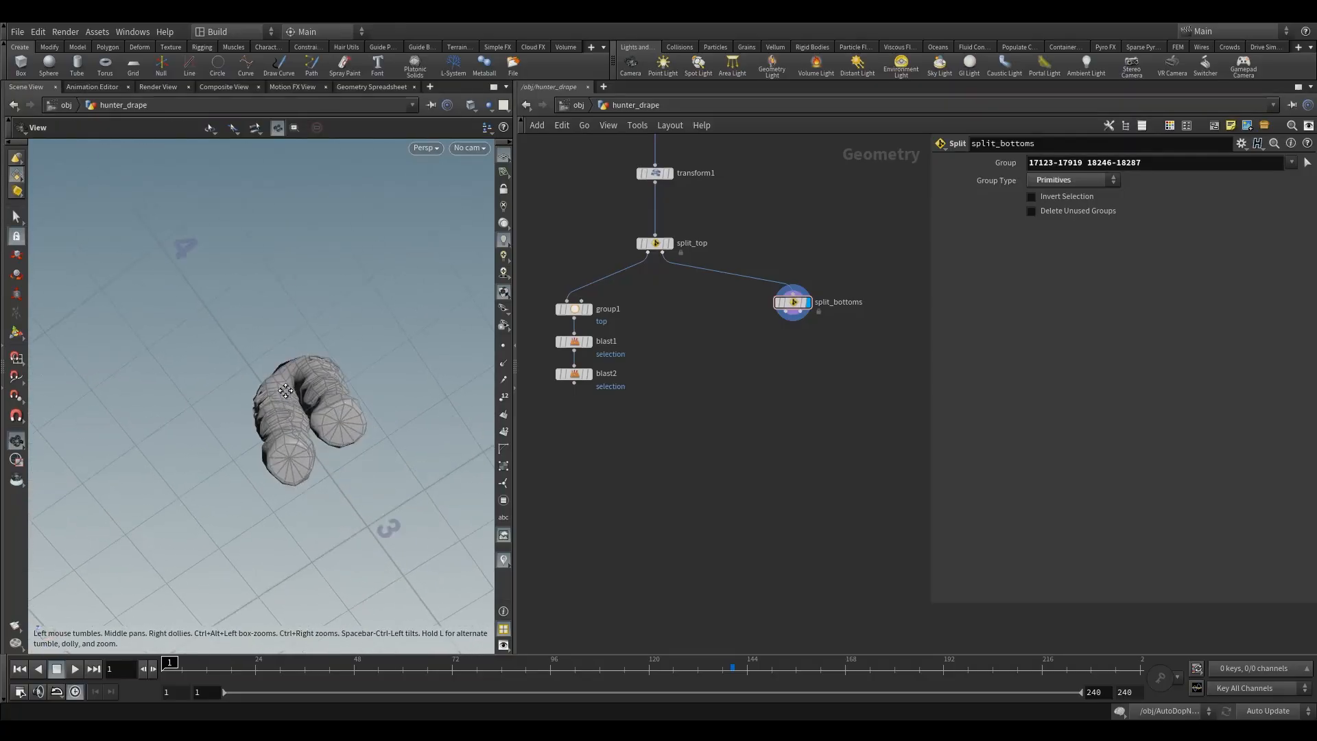
pyautogui.scroll(4, 350, 365)
pyautogui.keyDown('shift'); pyautogui.moveTo(241, 426); pyautogui.dragTo(266, 454); pyautogui.keyUp('shift')
pyautogui.keyDown('shift'); pyautogui.moveTo(375, 330); pyautogui.dragTo(398, 361); pyautogui.keyUp('shift')
pyautogui.press('Delete')
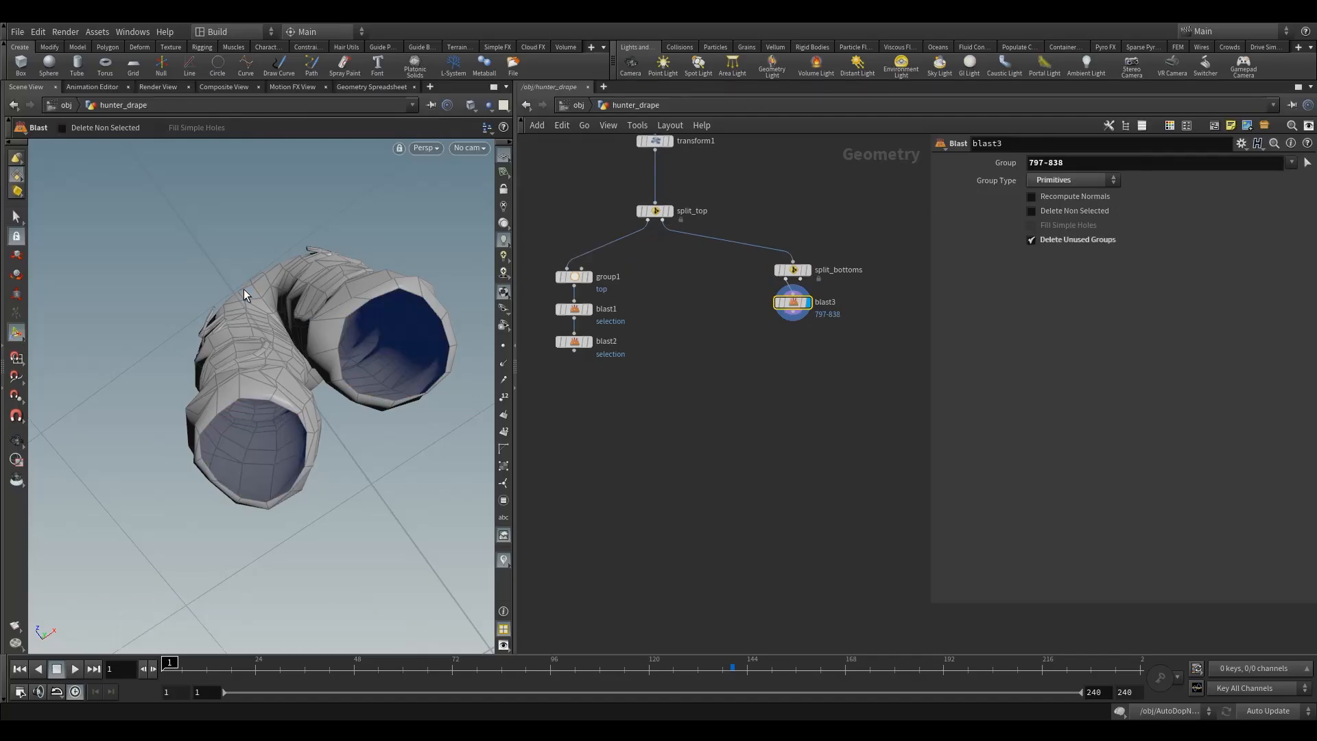
pyautogui.moveTo(294, 229); pyautogui.dragTo(270, 408)
# Add a Group node after blast3, display it and name its primitive group "bottoms".
pyautogui.press('Tab')
pyautogui.moveTo(789, 248)
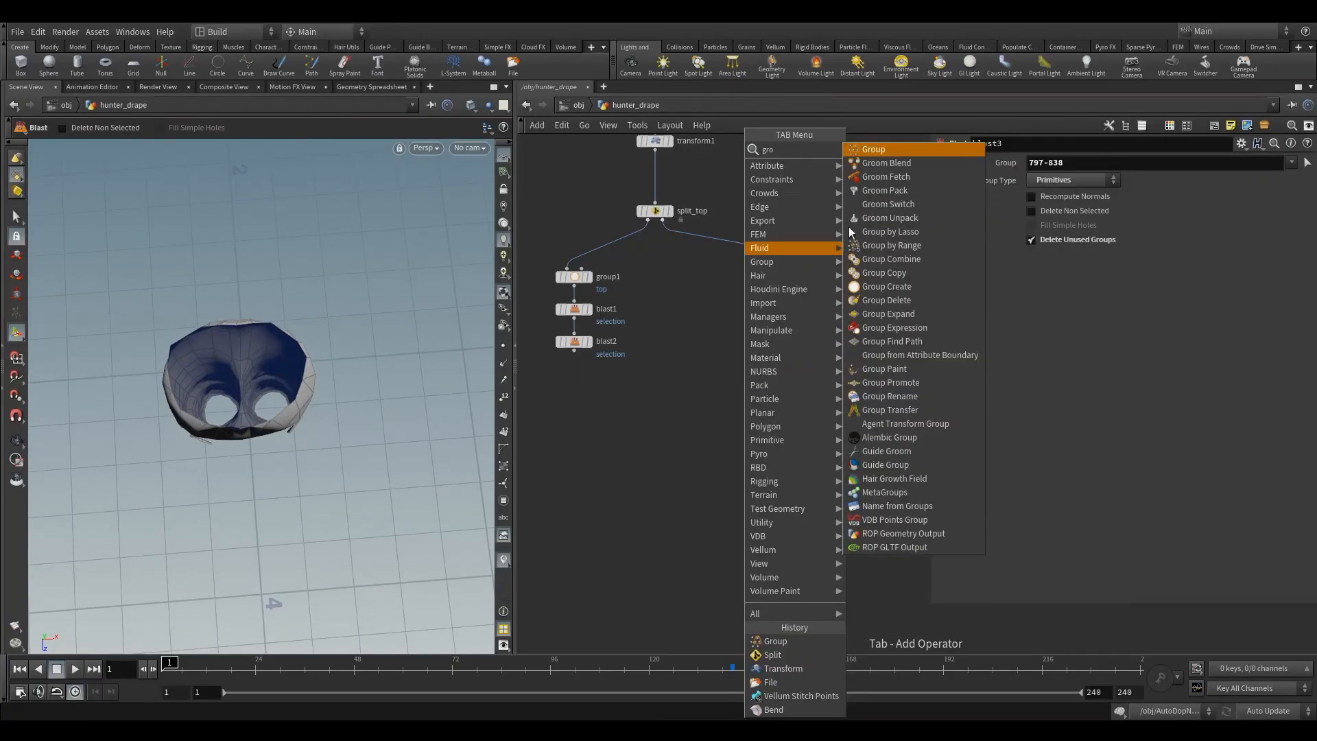
pyautogui.click(883, 151)
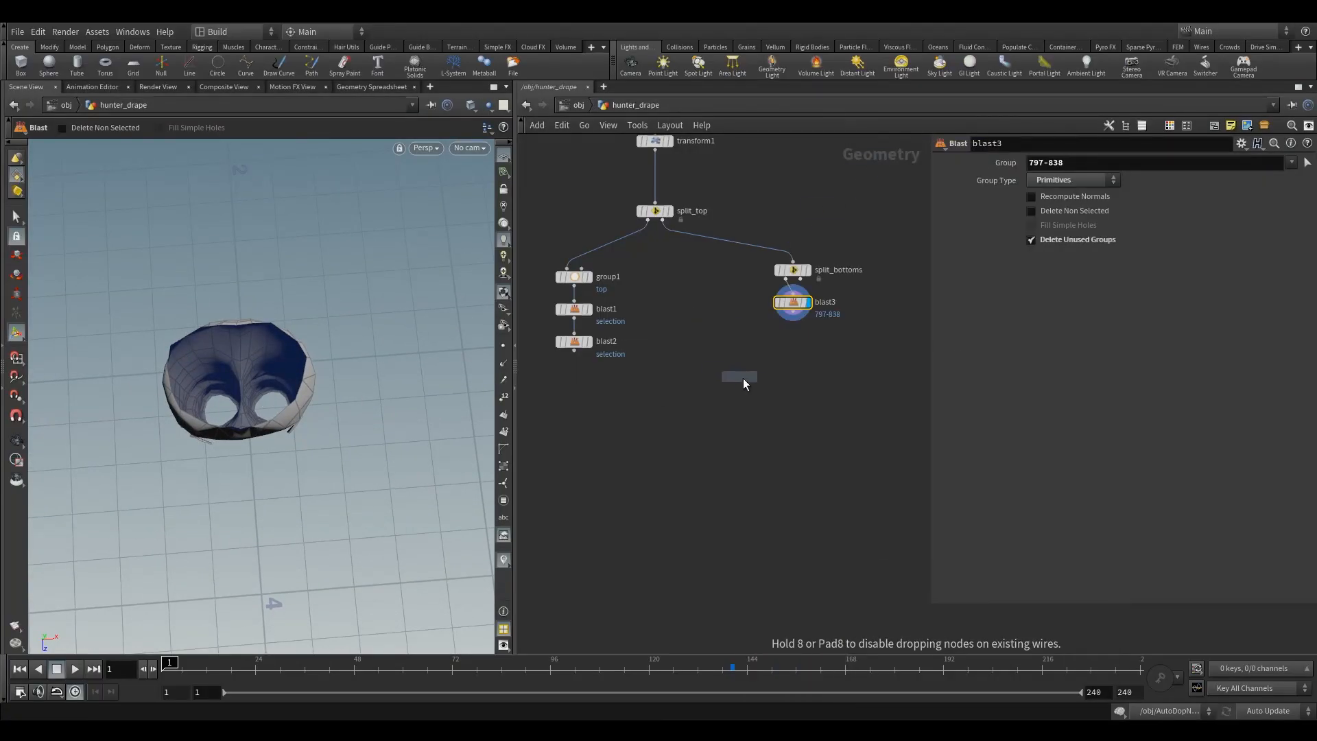
pyautogui.click(789, 351)
pyautogui.moveTo(787, 355); pyautogui.dragTo(788, 343)
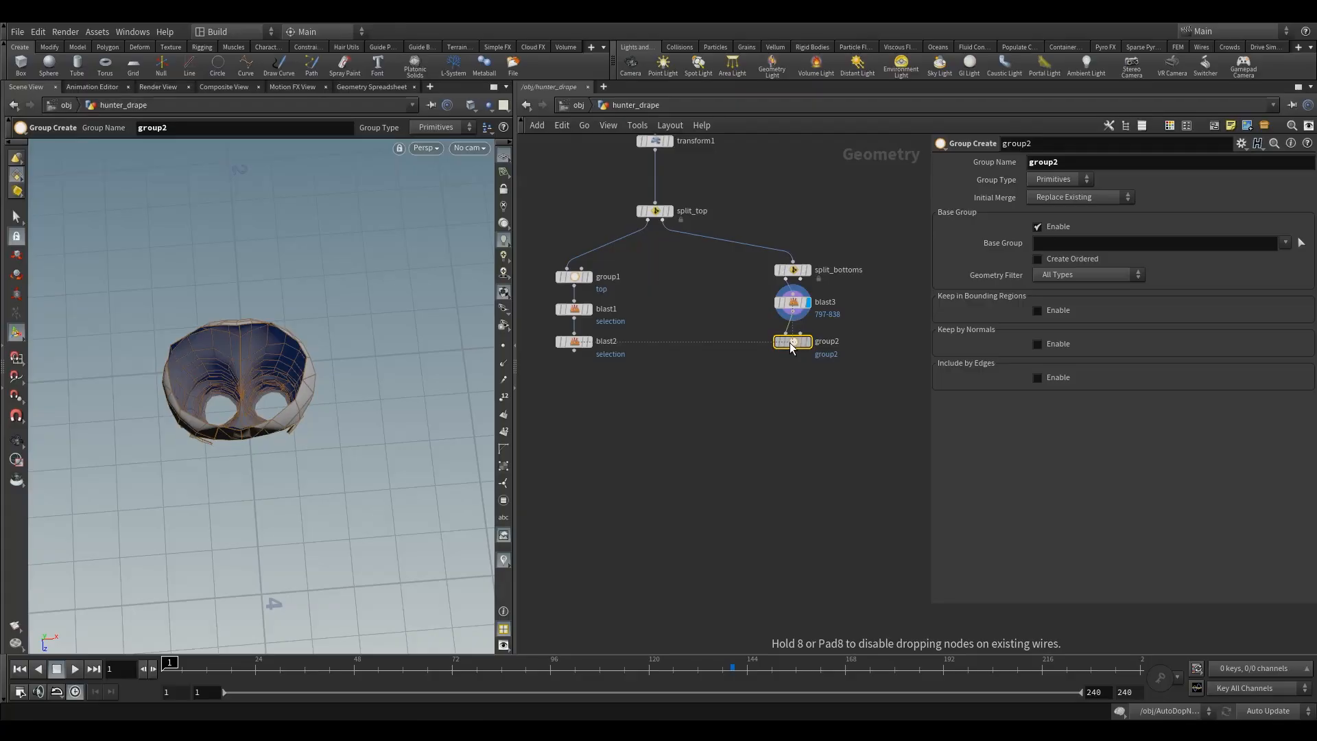
pyautogui.click(806, 342)
pyautogui.doubleClick(1082, 162)
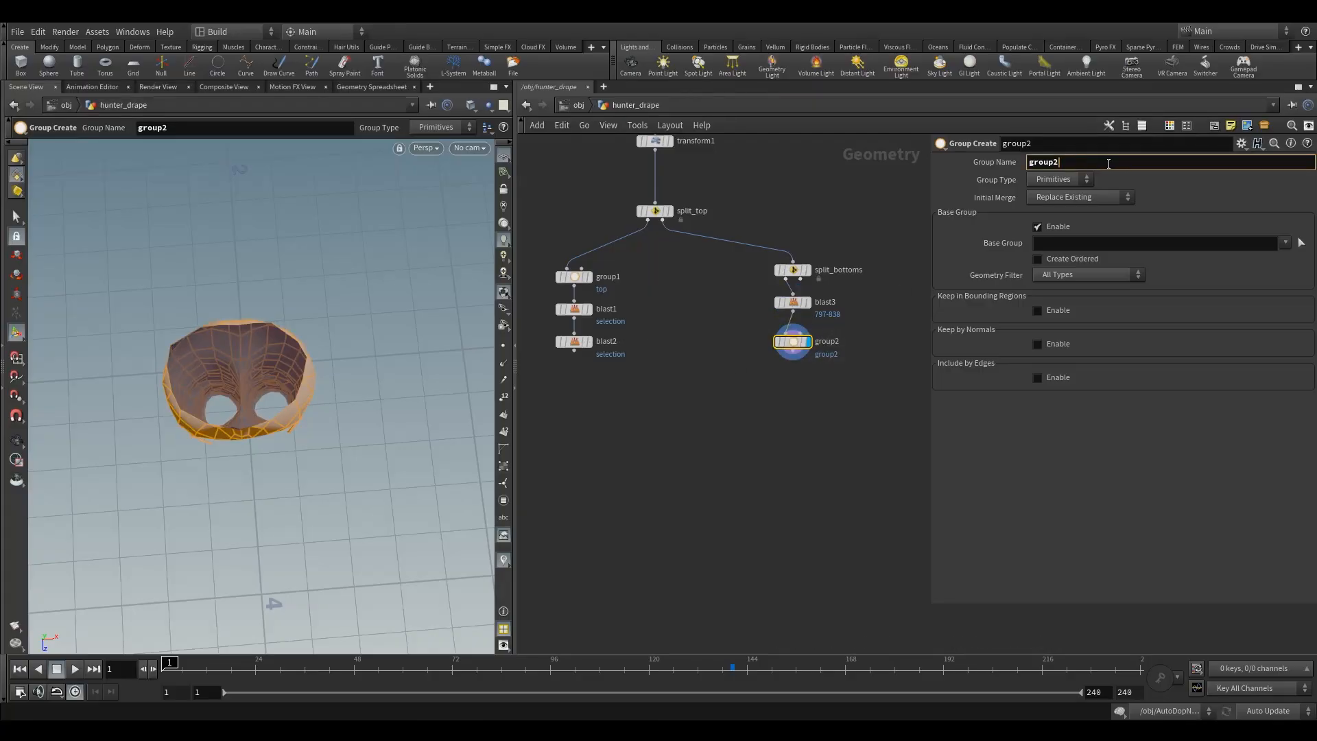
pyautogui.write('bottoms')
pyautogui.press('Return')
# Move the split_bottoms node away from the blast3 and group2 nodes to spread out the trousers branch.
pyautogui.moveTo(718, 408); pyautogui.dragTo(950, 427, button='middle')
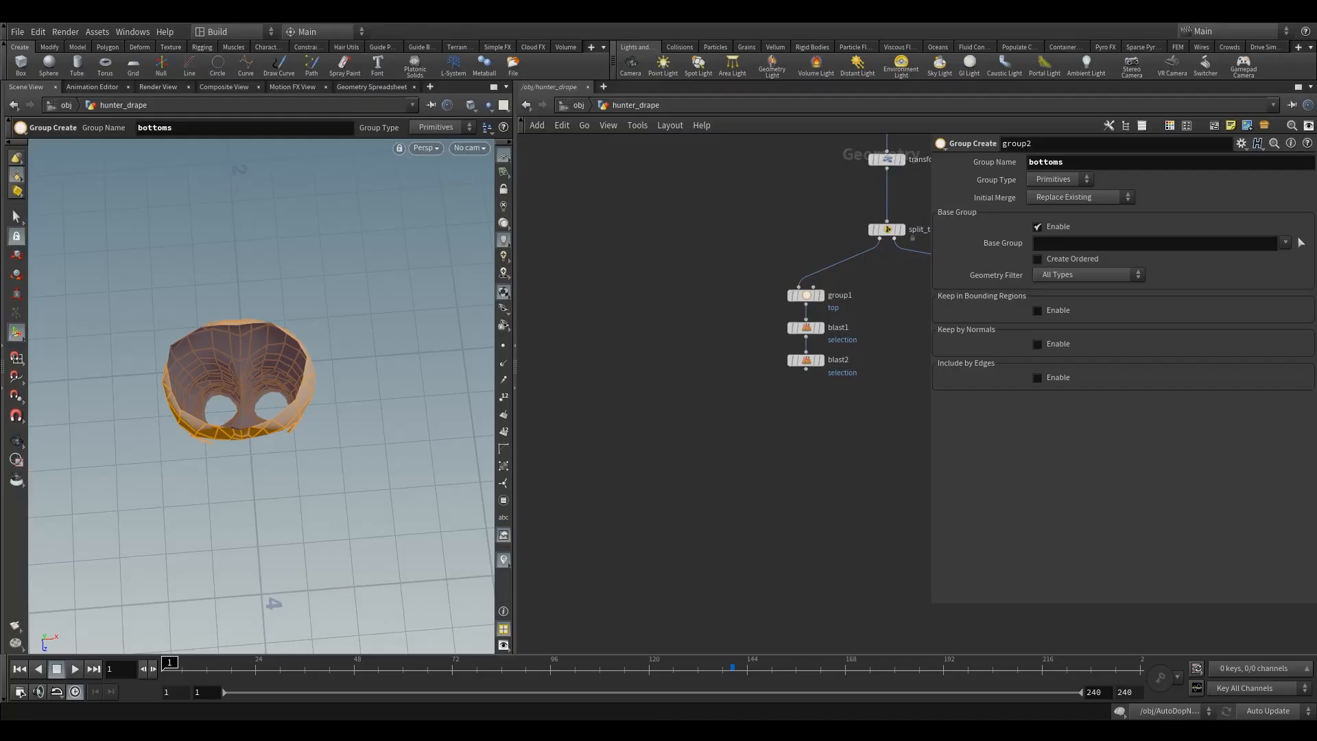
pyautogui.moveTo(901, 348); pyautogui.dragTo(694, 328, button='middle')
pyautogui.scroll(-3, 755, 327)
pyautogui.moveTo(755, 283); pyautogui.dragTo(845, 278)
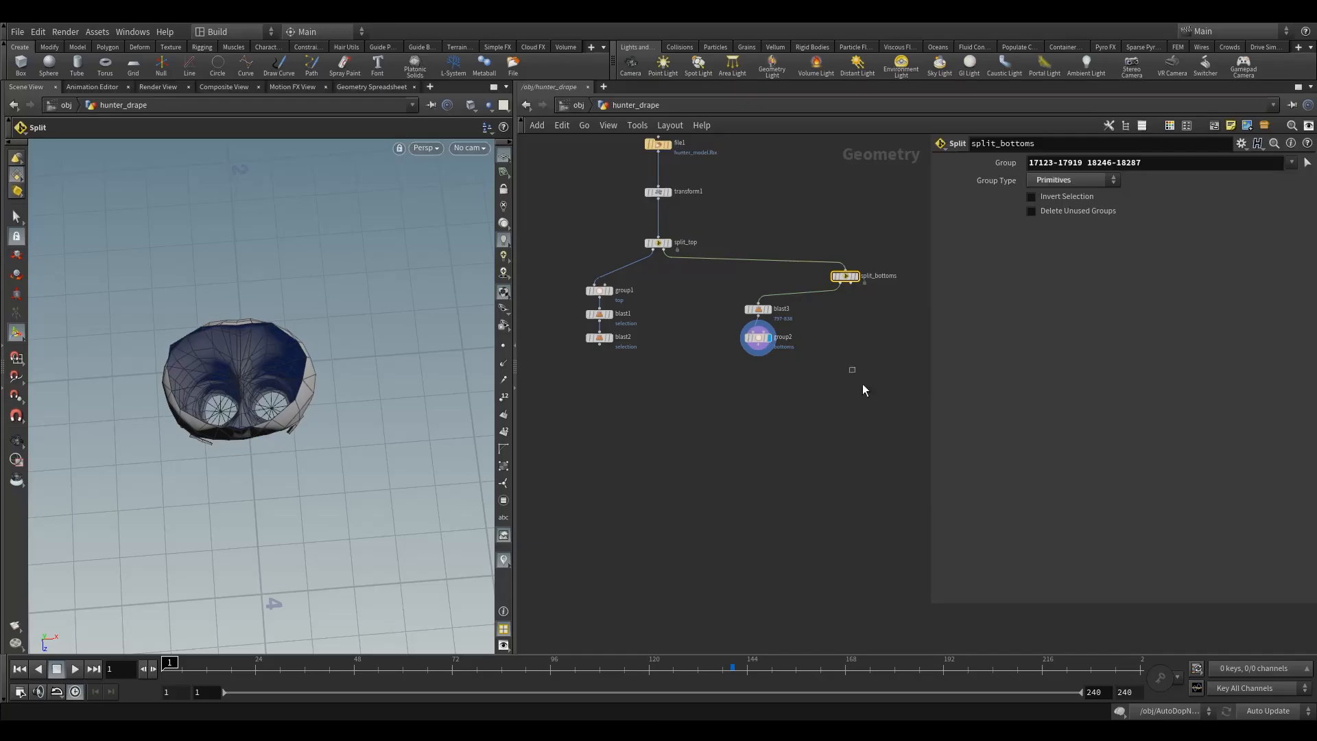
pyautogui.moveTo(852, 369); pyautogui.dragTo(862, 386)
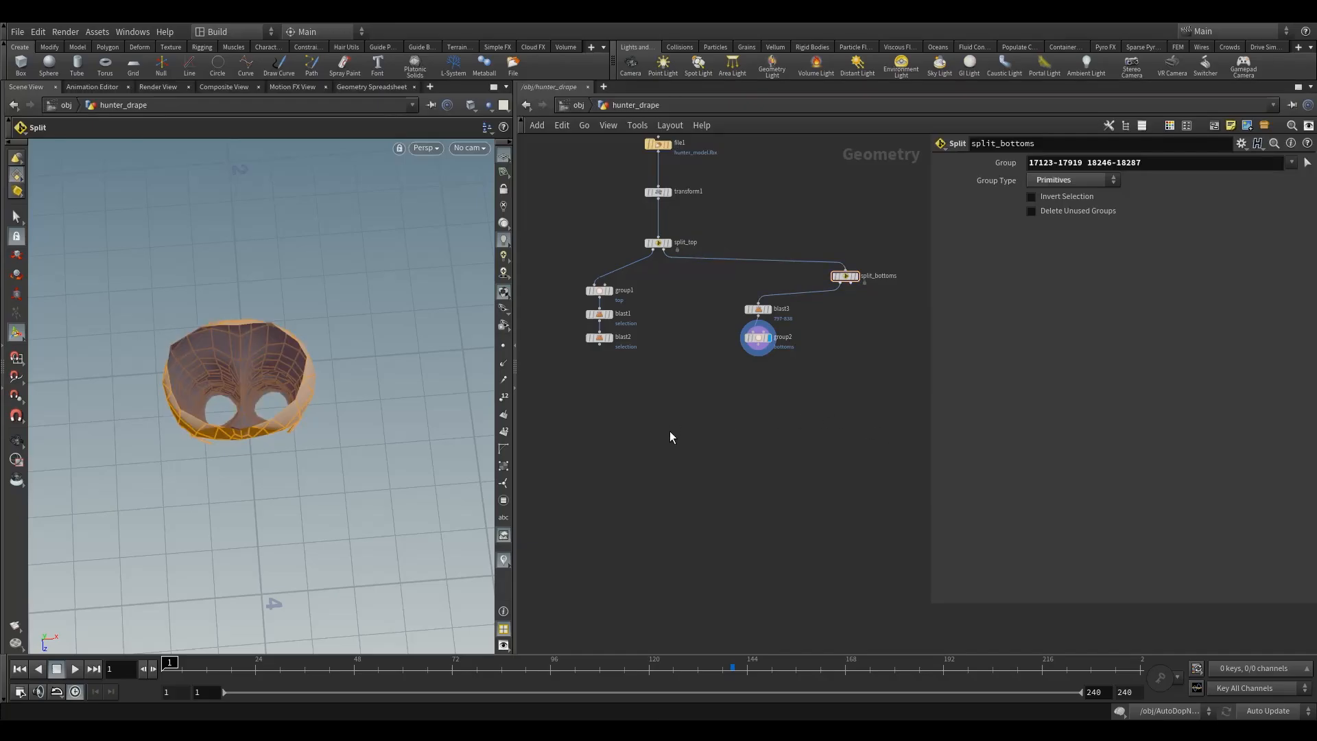